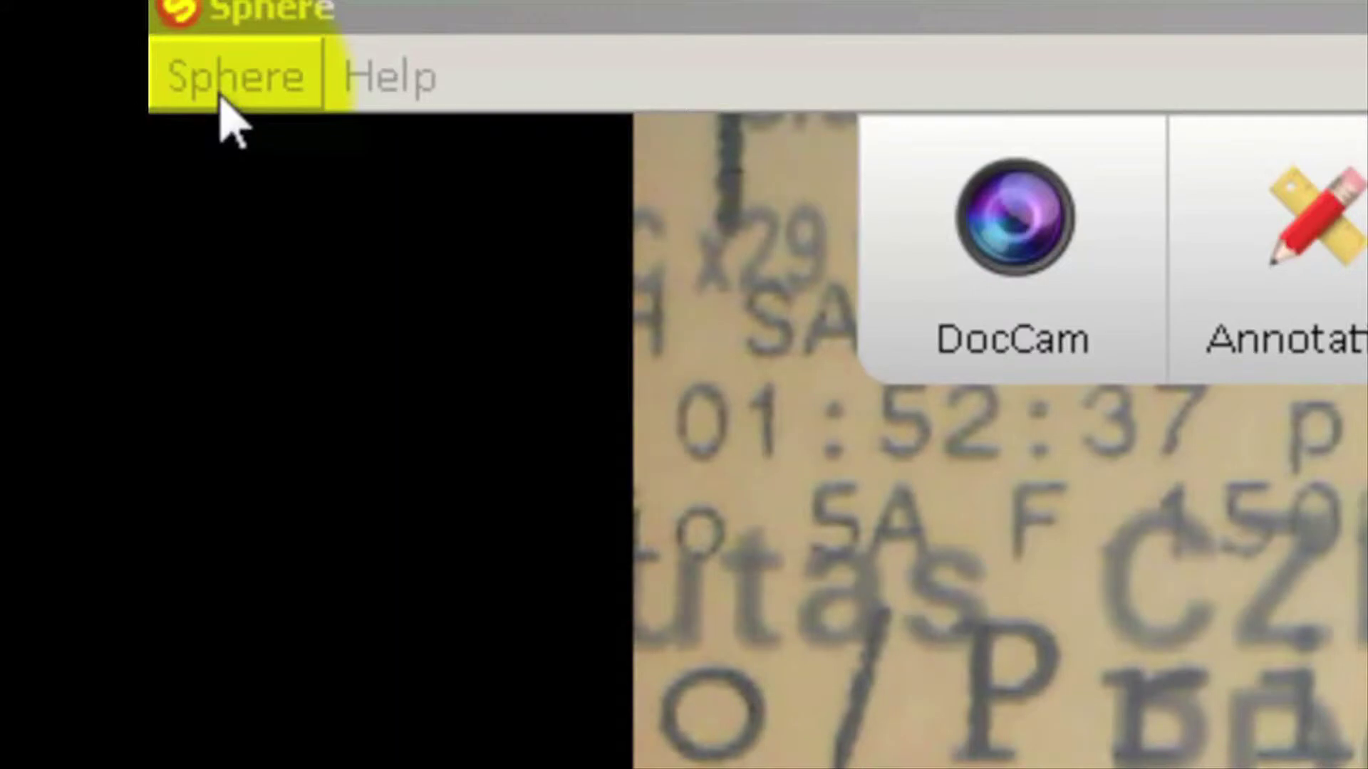
# - Review the Video, Webcam and Site login settings, including the available webcams, and close them without saving
pyautogui.click(221, 98)
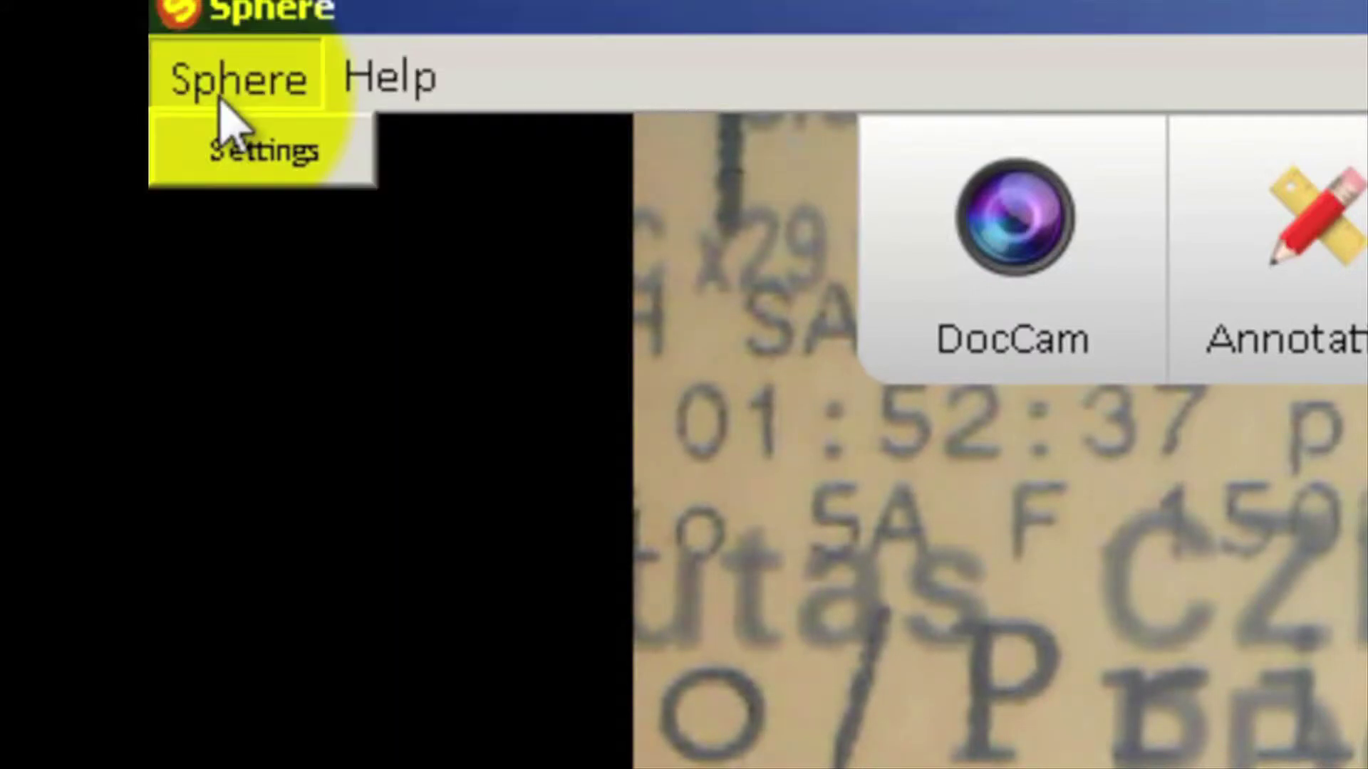
pyautogui.click(240, 156)
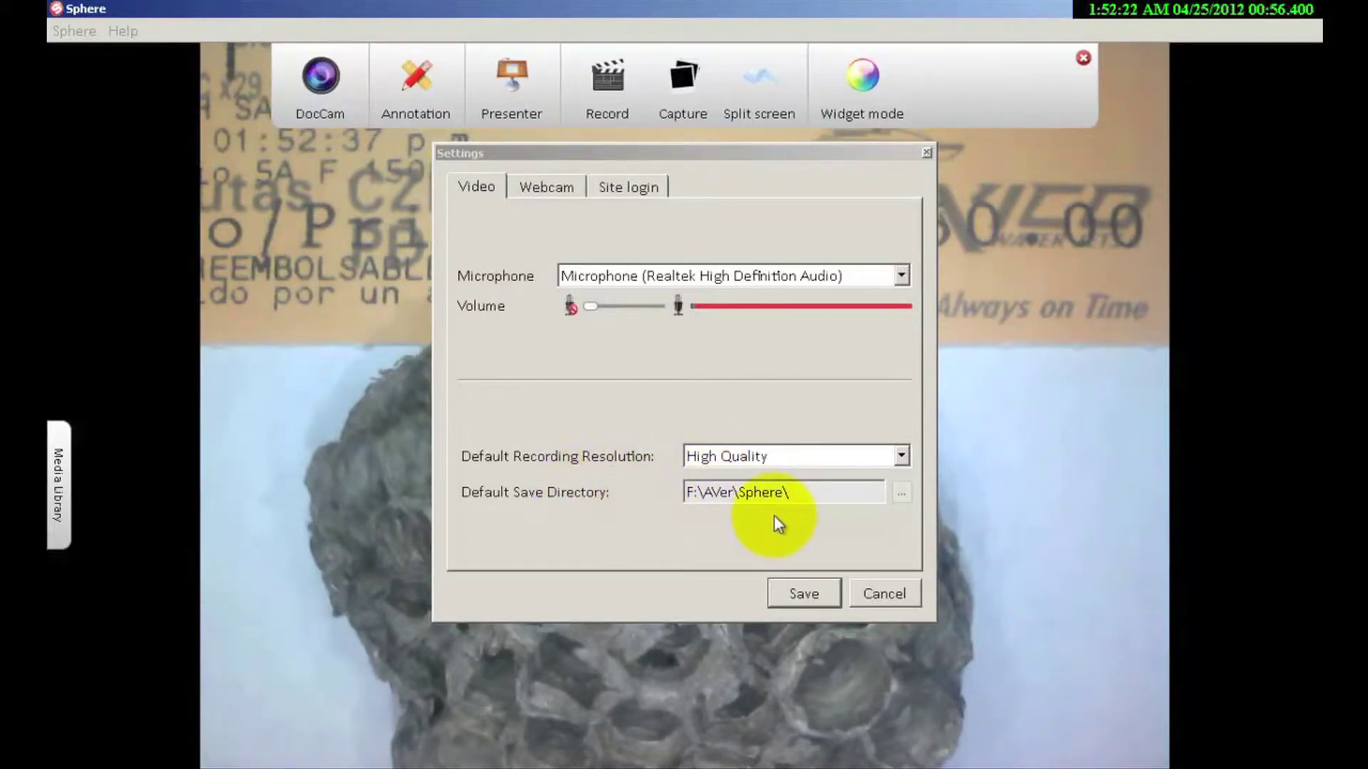
pyautogui.click(560, 186)
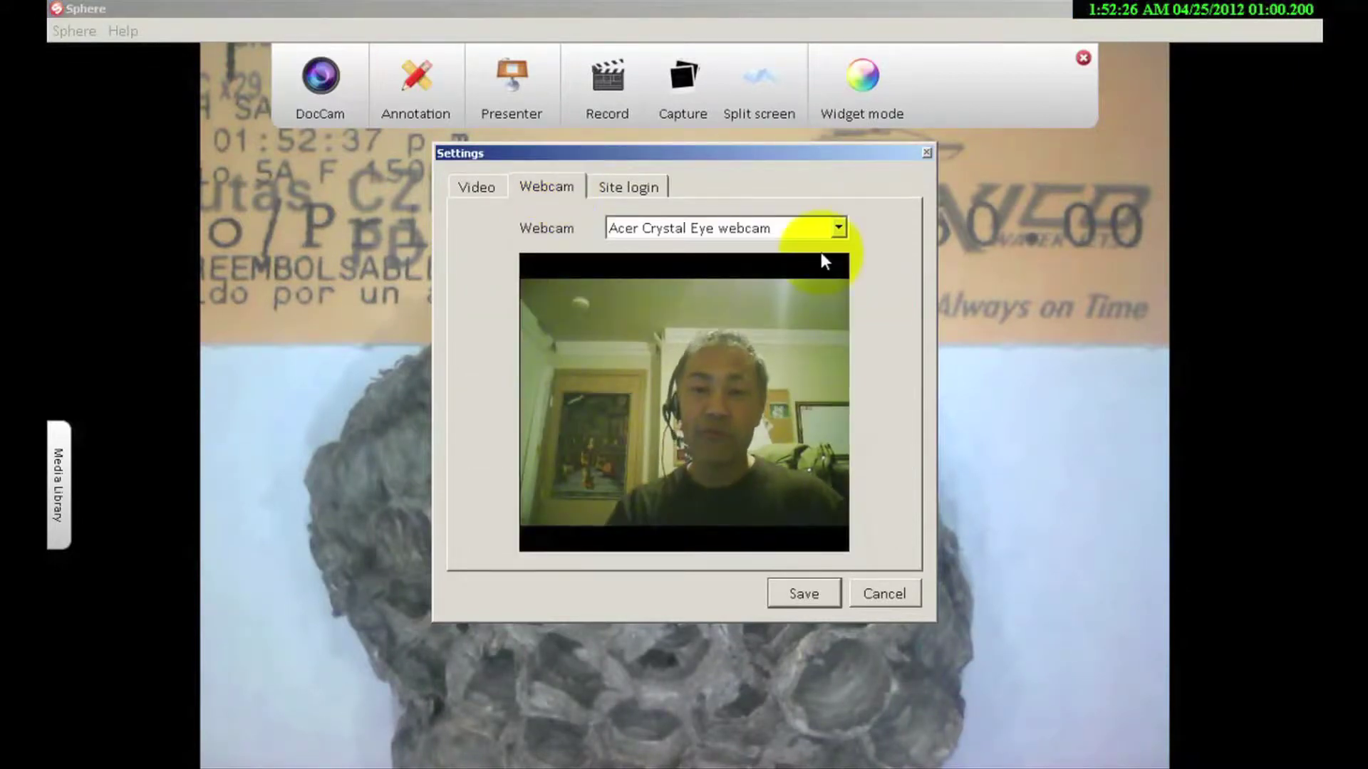
pyautogui.click(839, 228)
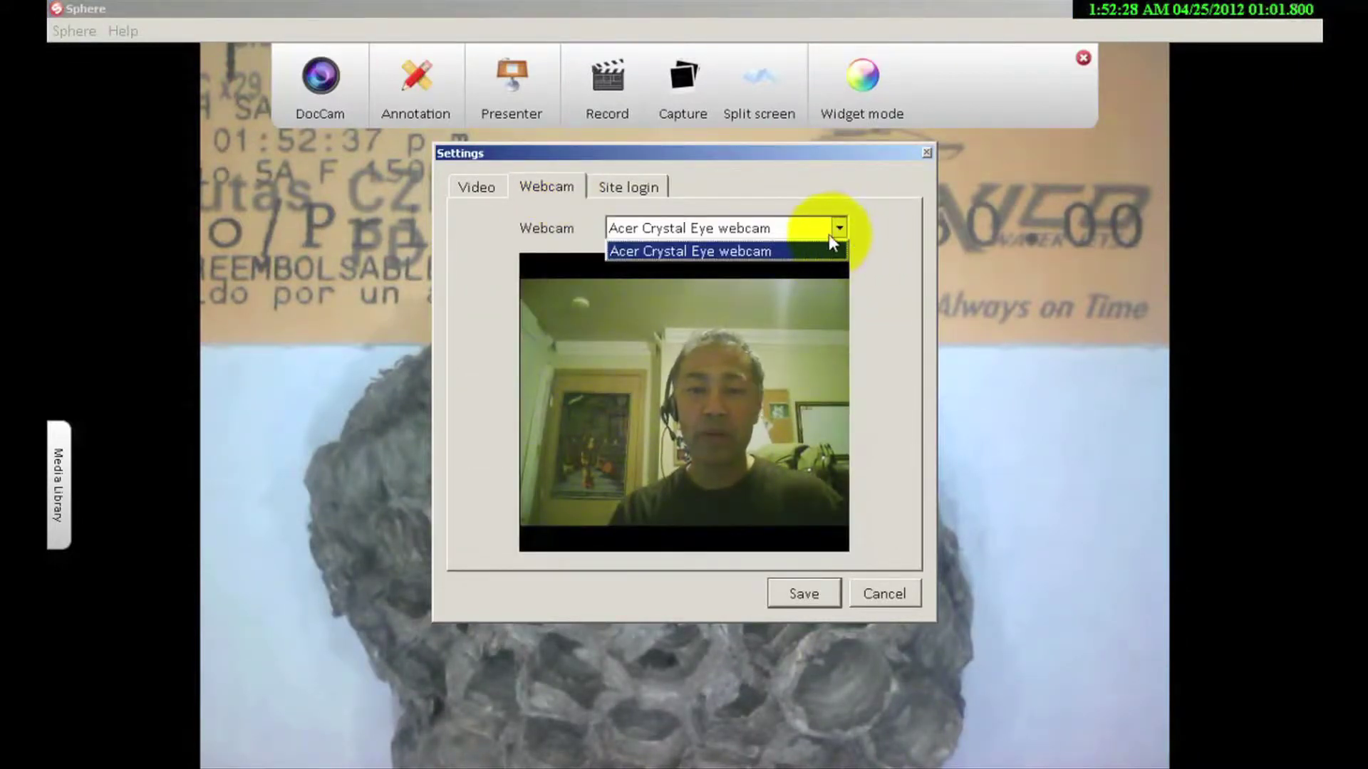
pyautogui.click(875, 233)
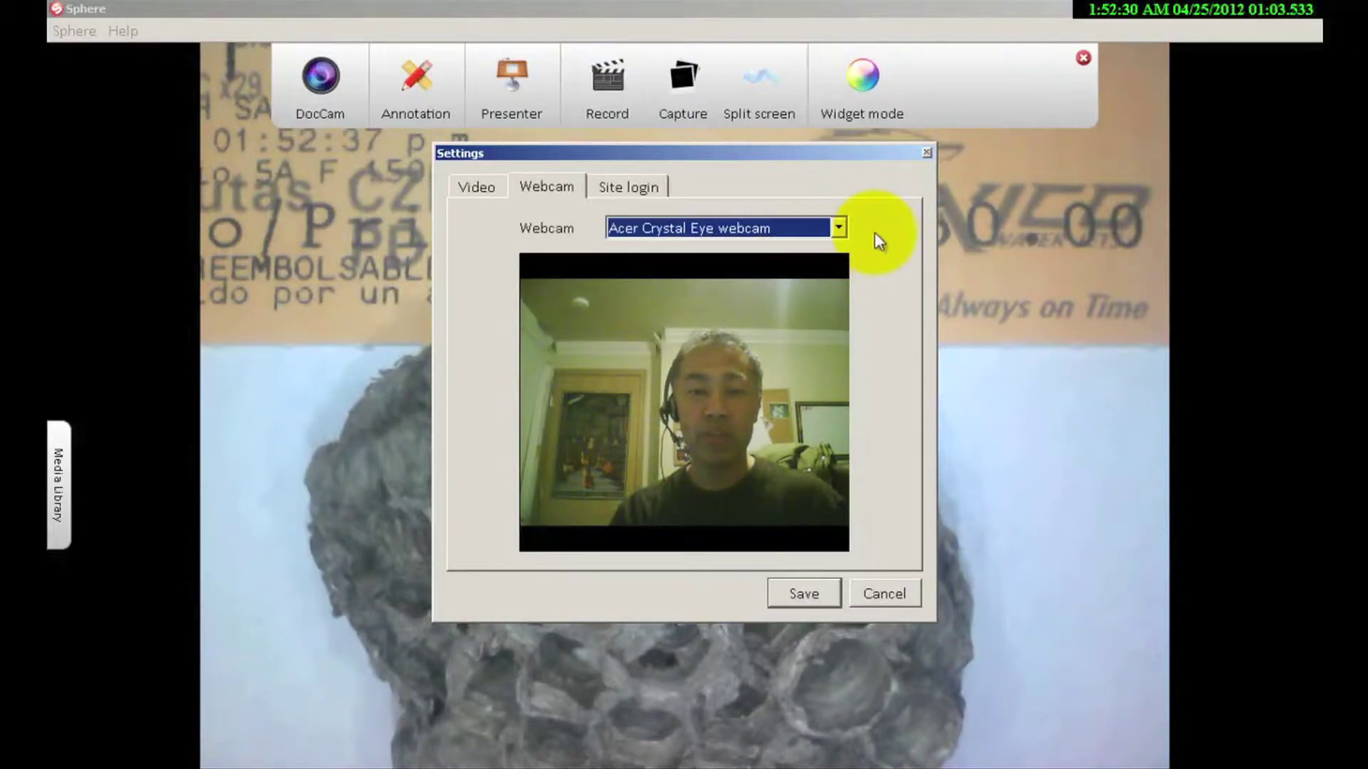
pyautogui.click(631, 182)
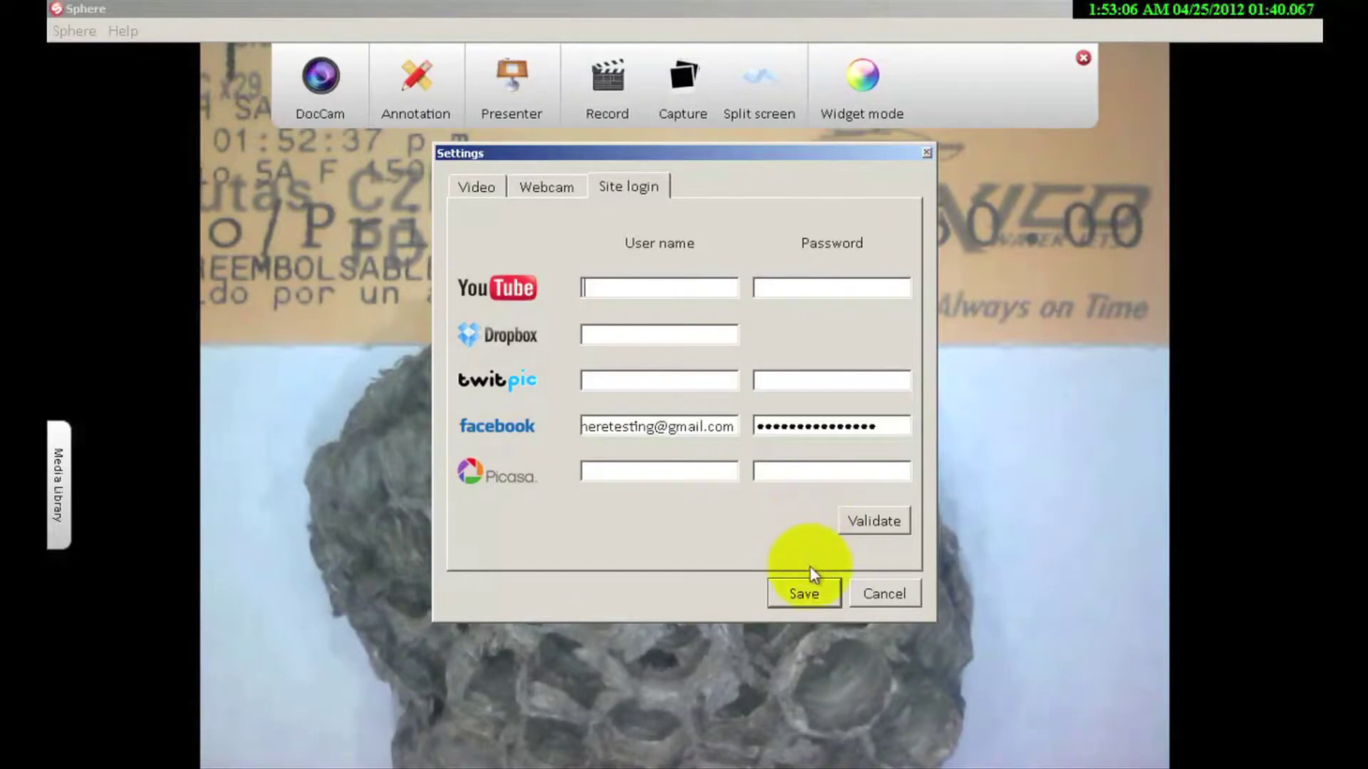
pyautogui.click(879, 599)
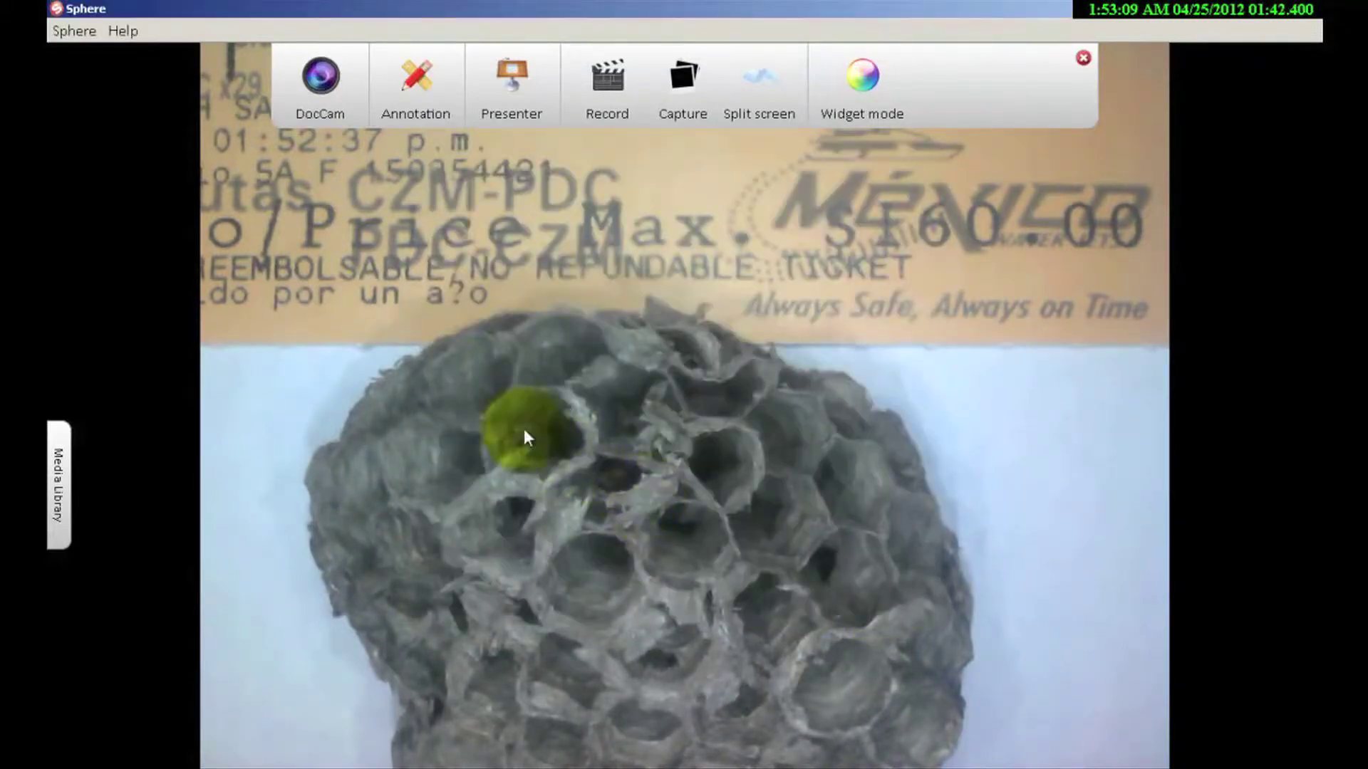
# - Reopen the settings to check the microphone, default recording resolution and save directory, and close them without saving
pyautogui.click(78, 37)
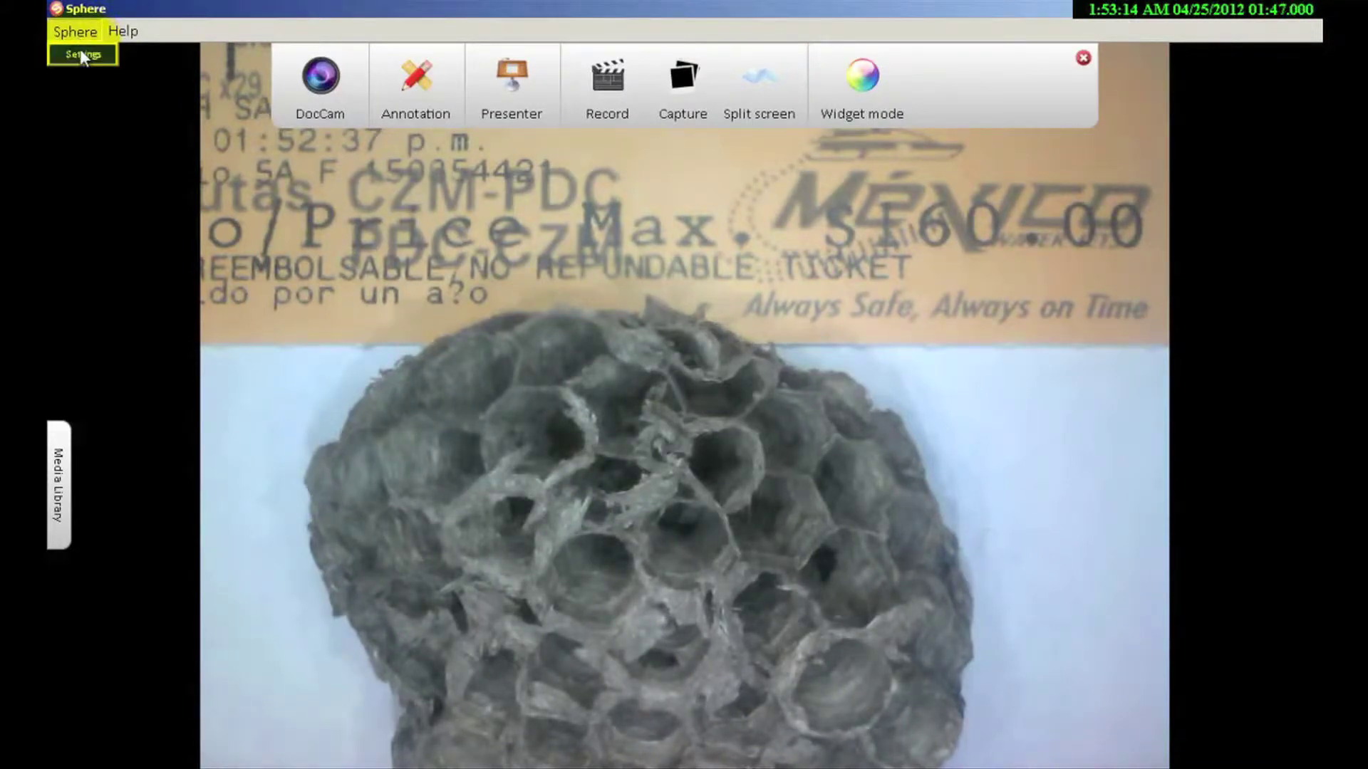
pyautogui.click(81, 54)
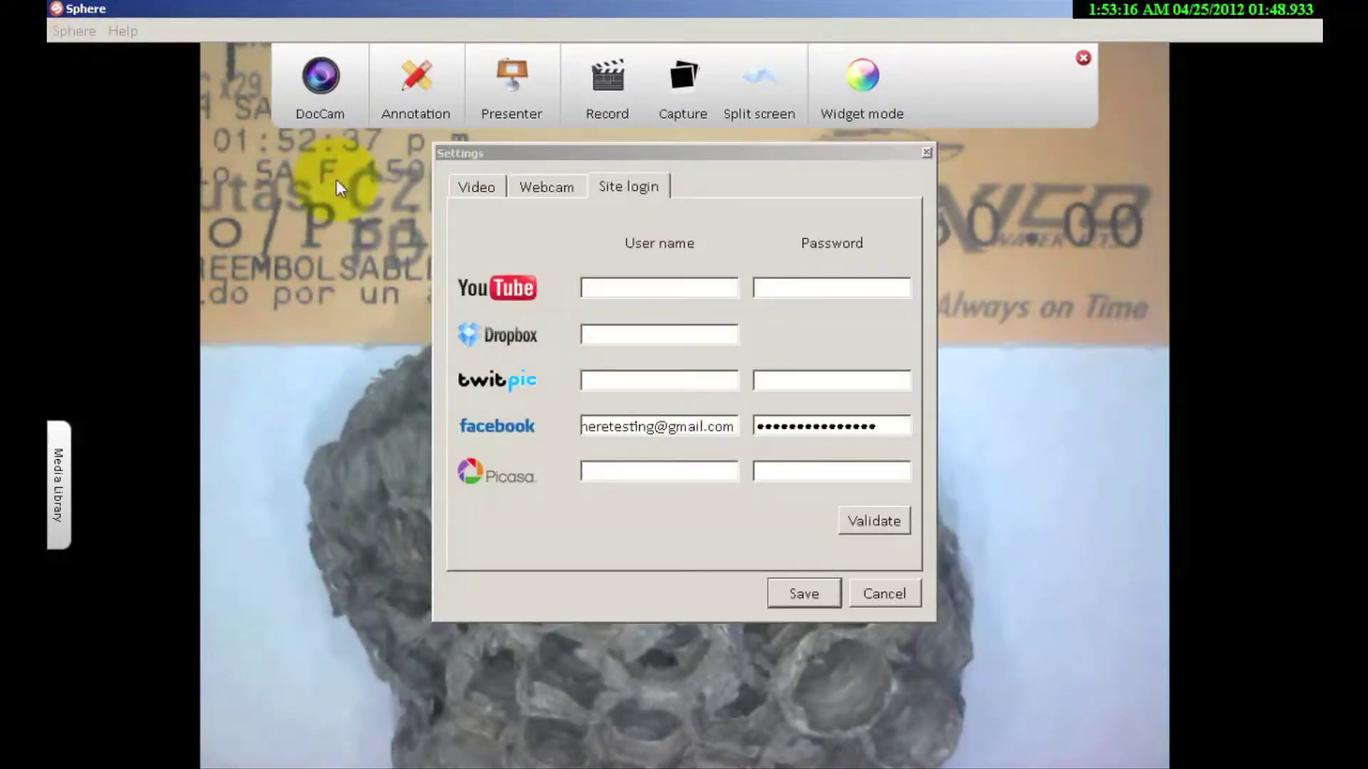
pyautogui.click(559, 189)
pyautogui.click(489, 186)
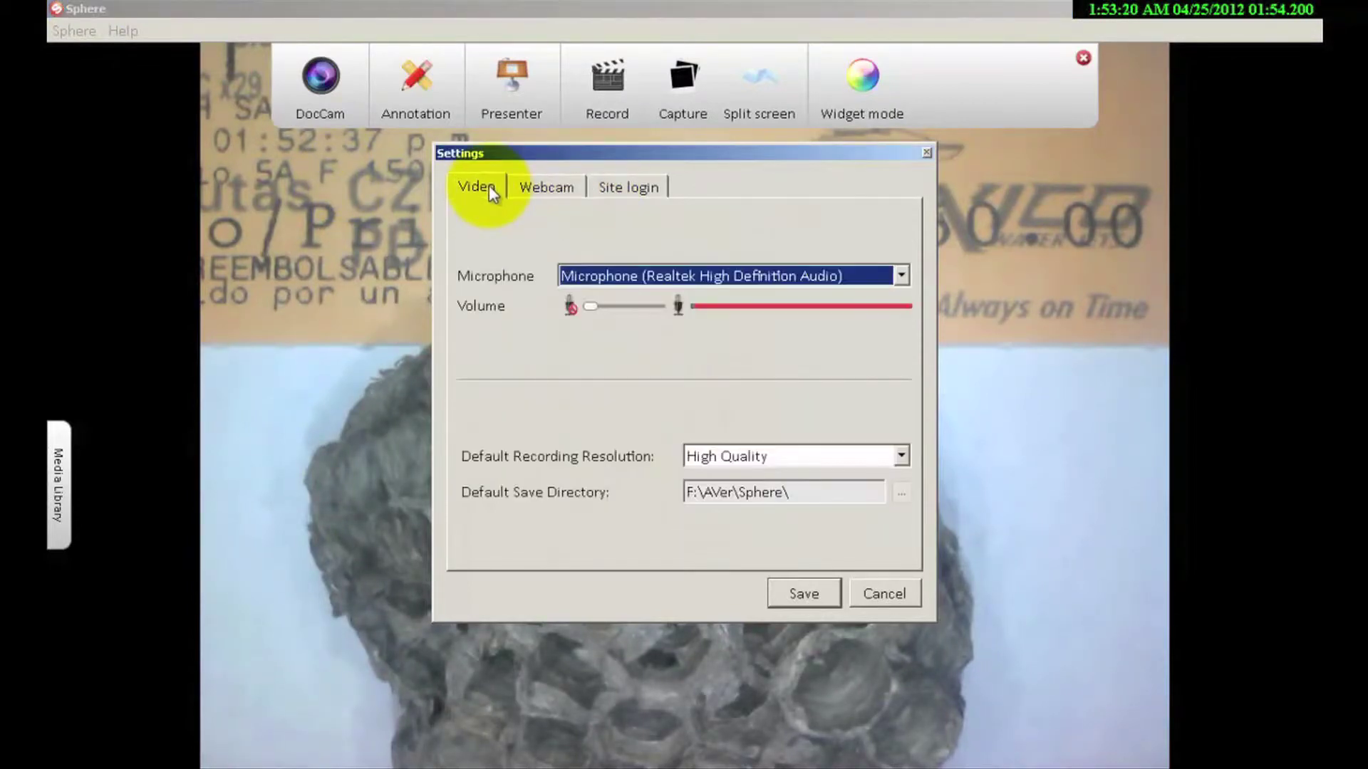
pyautogui.click(893, 600)
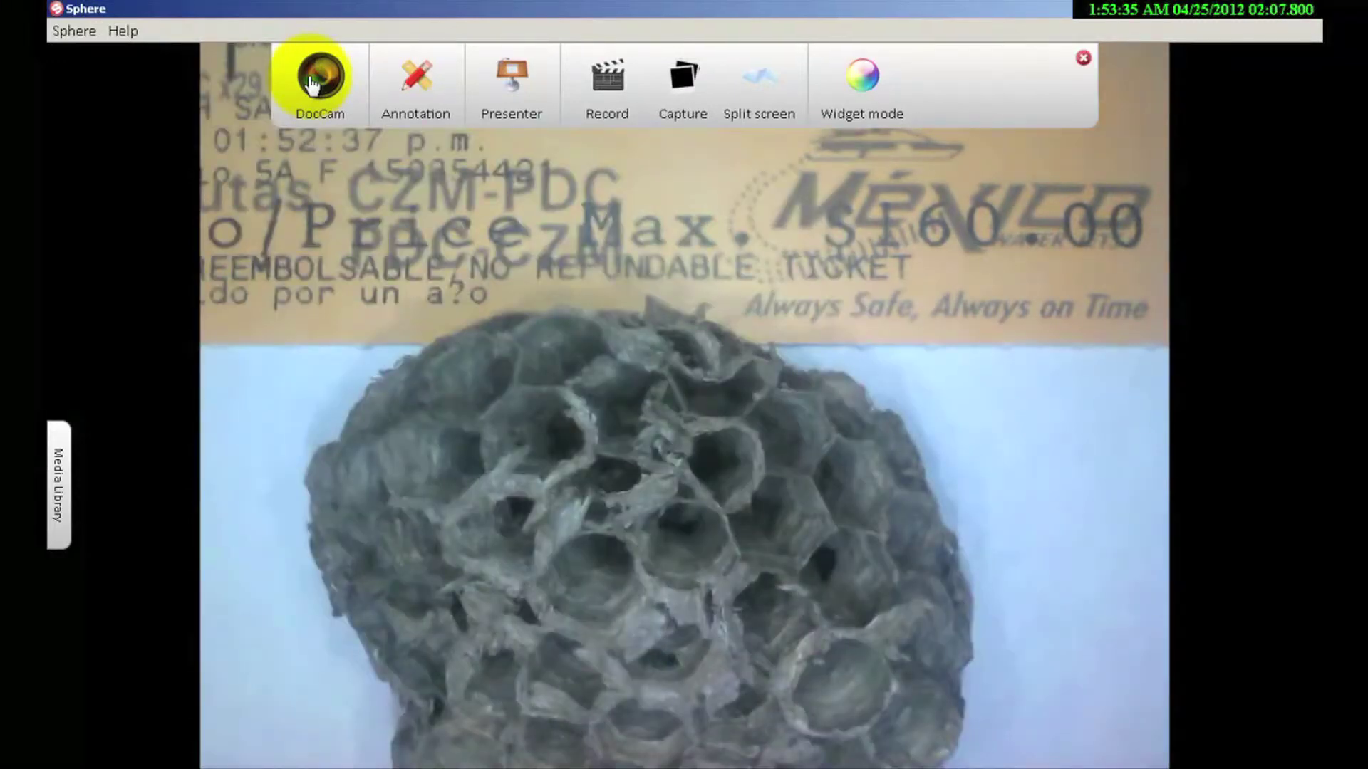
# - Auto focus the document camera's live image
pyautogui.click(311, 84)
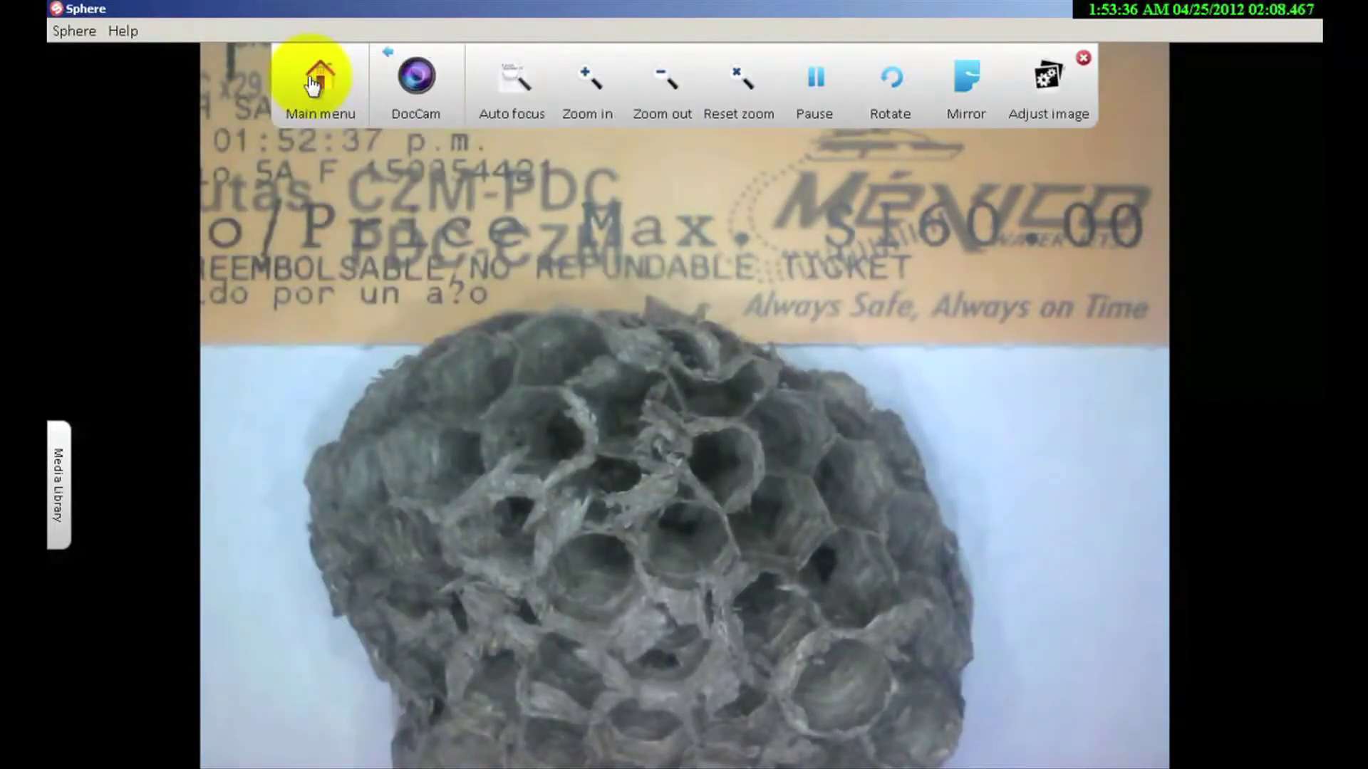
pyautogui.click(512, 80)
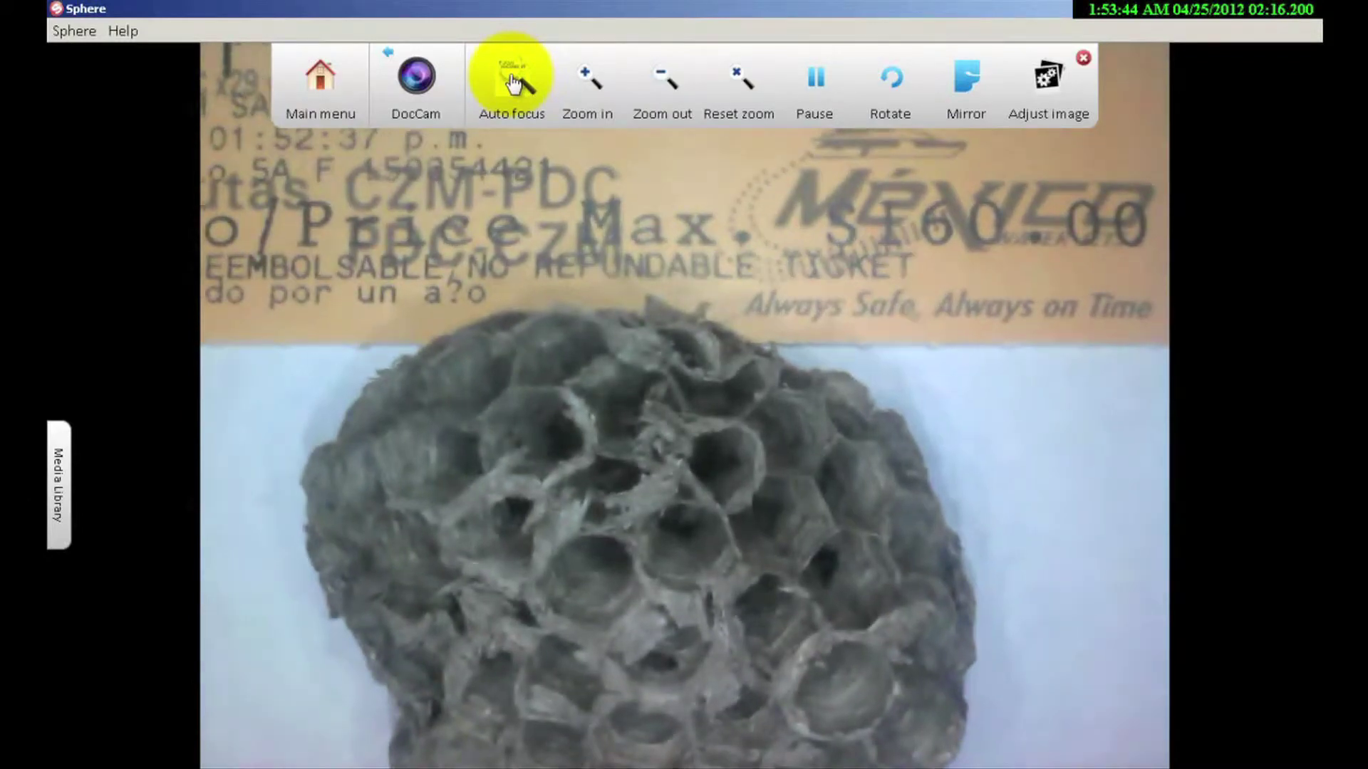
# - Zoom the live camera image in and partly back out, and reset the zoom
pyautogui.click(588, 80)
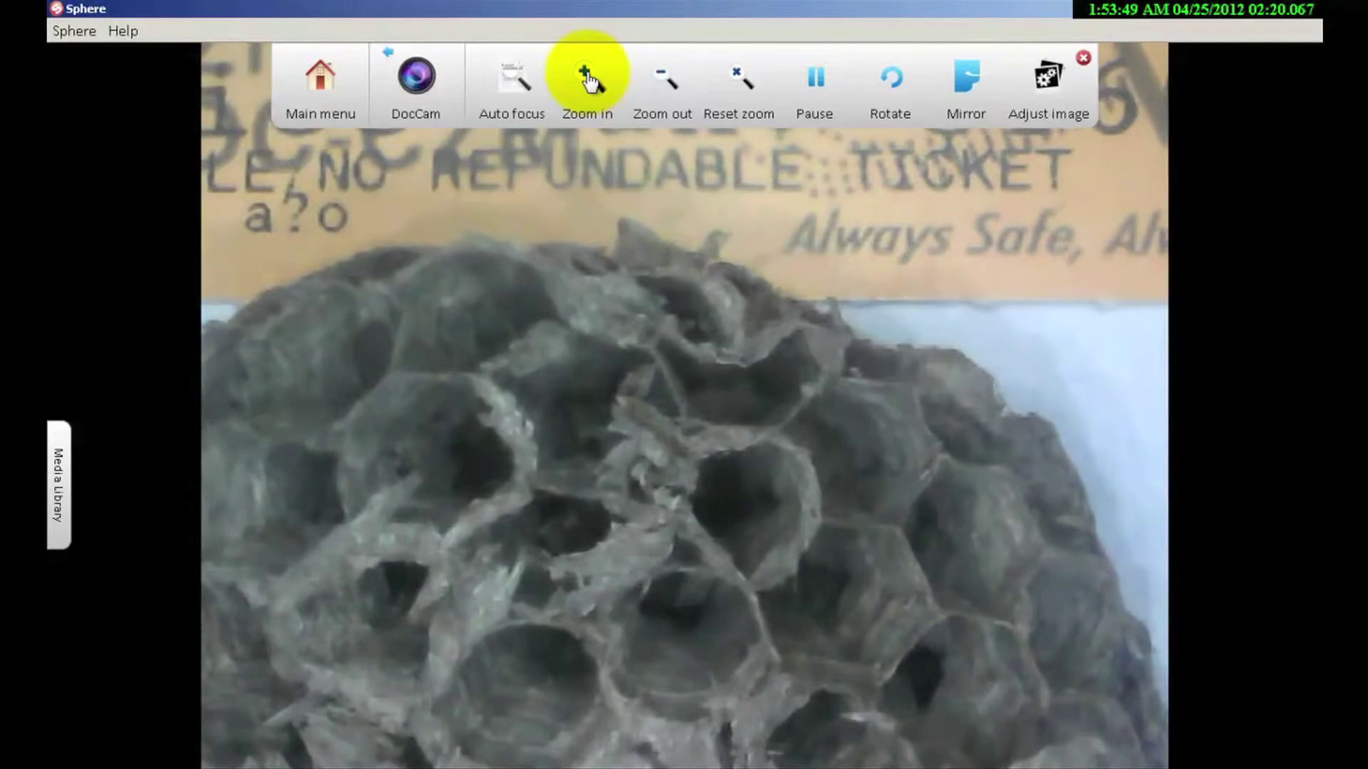
pyautogui.click(666, 85)
pyautogui.click(668, 86)
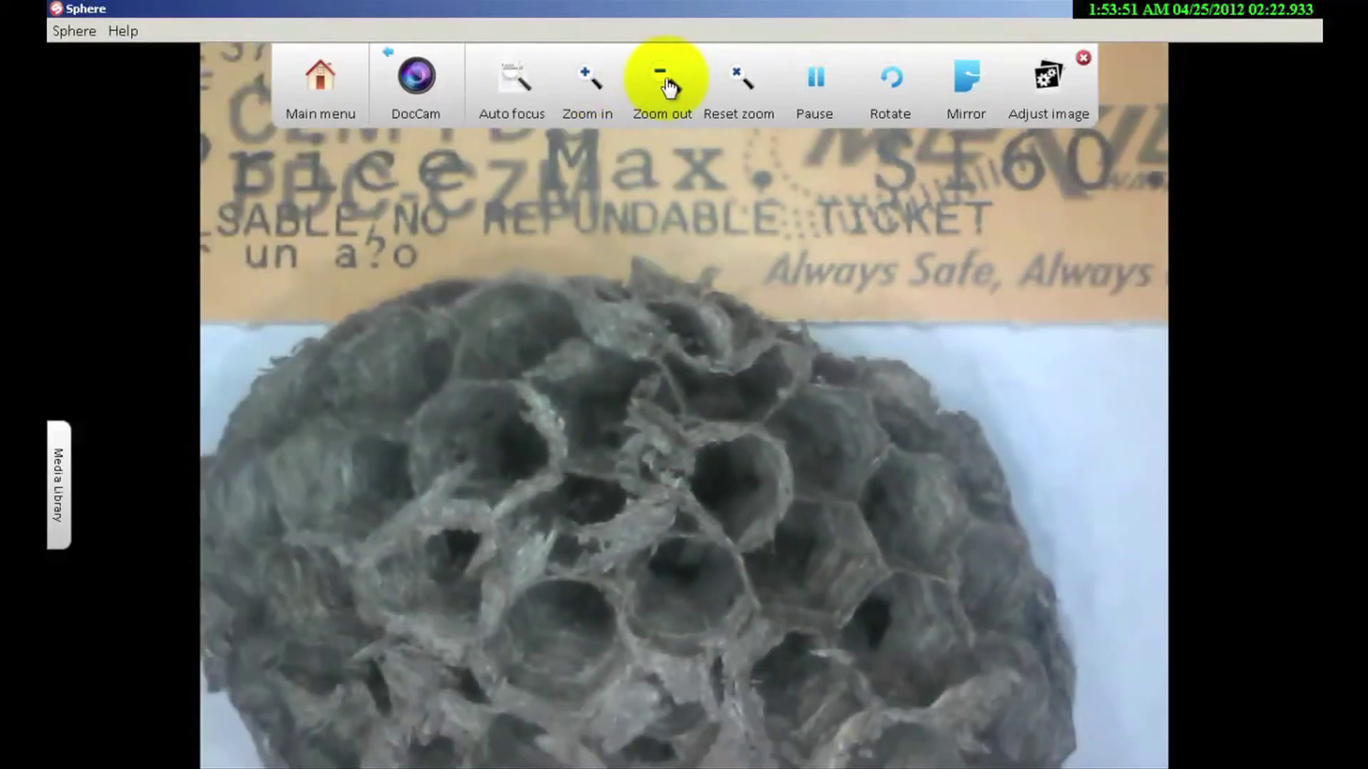
pyautogui.click(738, 81)
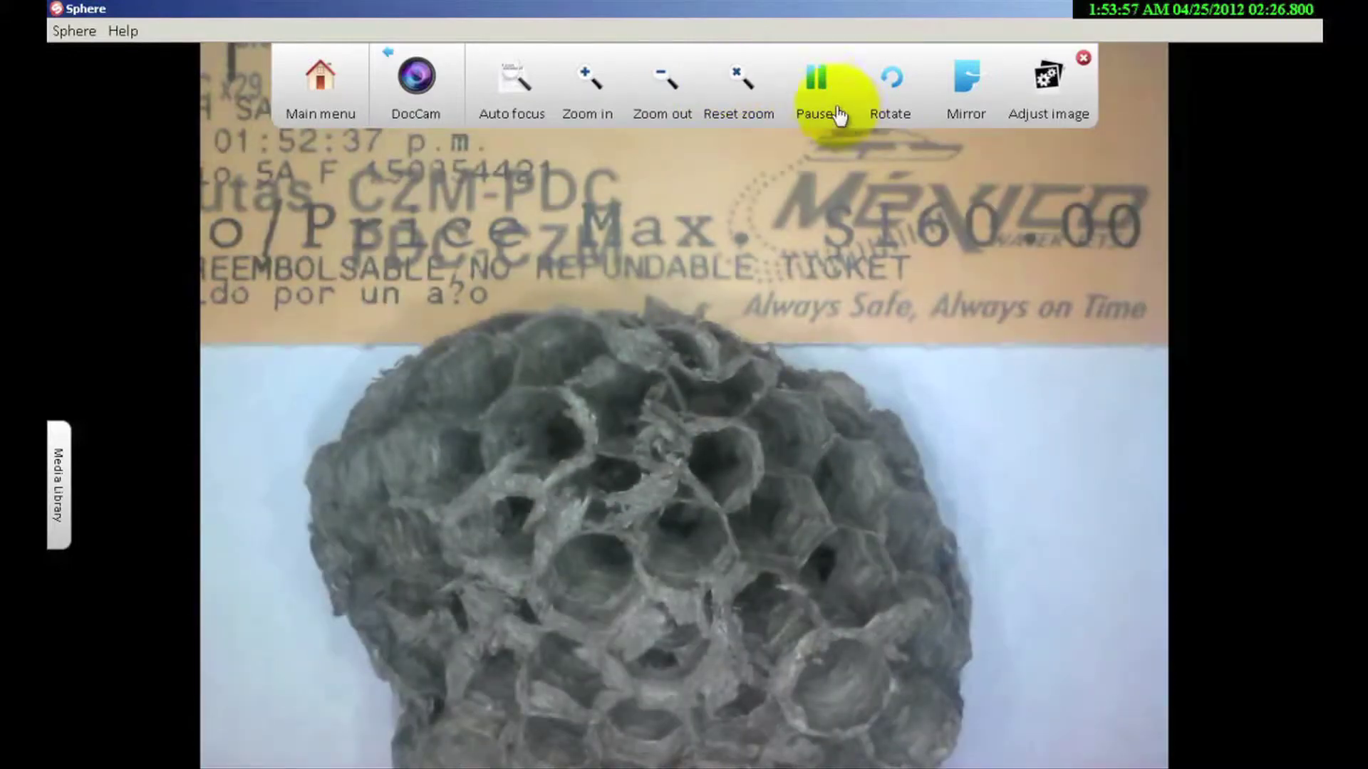
# - Rotate the live image upside down and back upright, and mirror it and flip it back
pyautogui.click(890, 84)
pyautogui.click(890, 84)
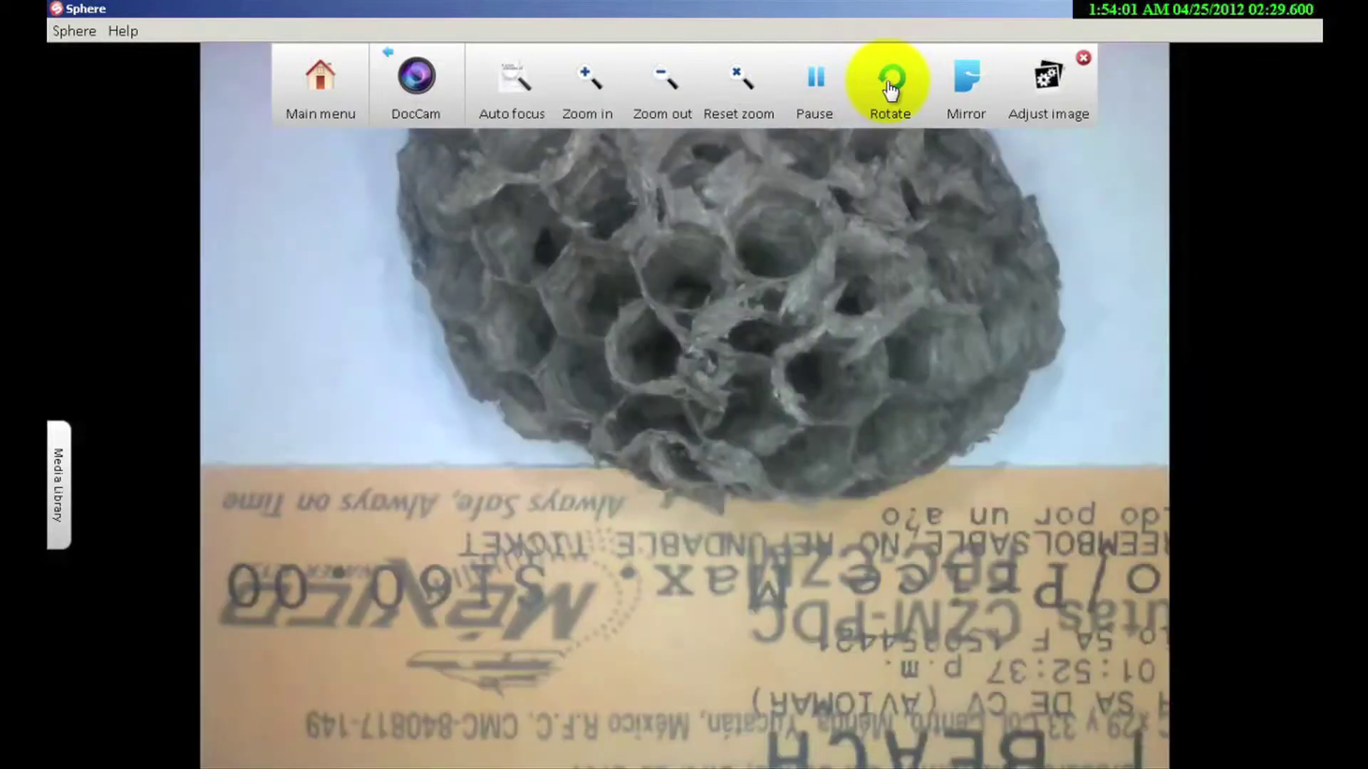
pyautogui.click(890, 84)
pyautogui.click(890, 84)
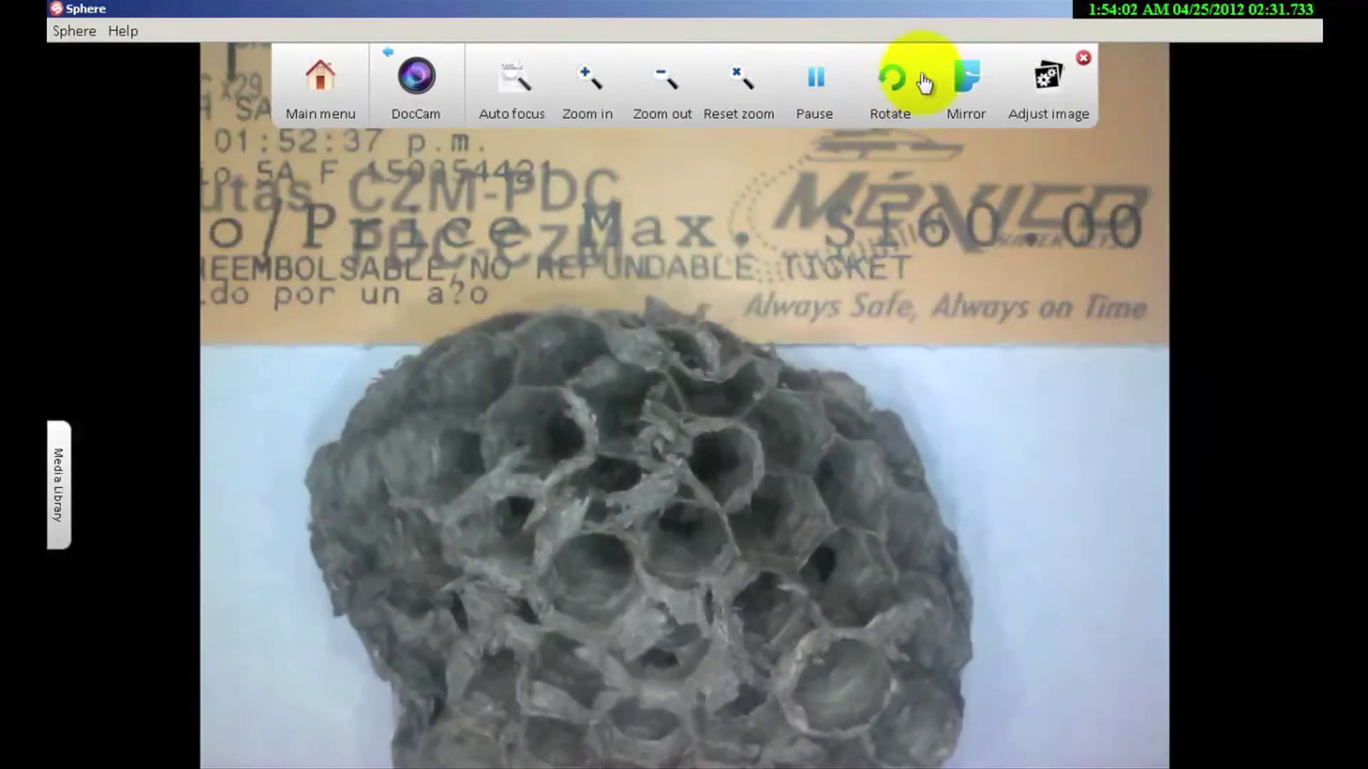
pyautogui.click(968, 78)
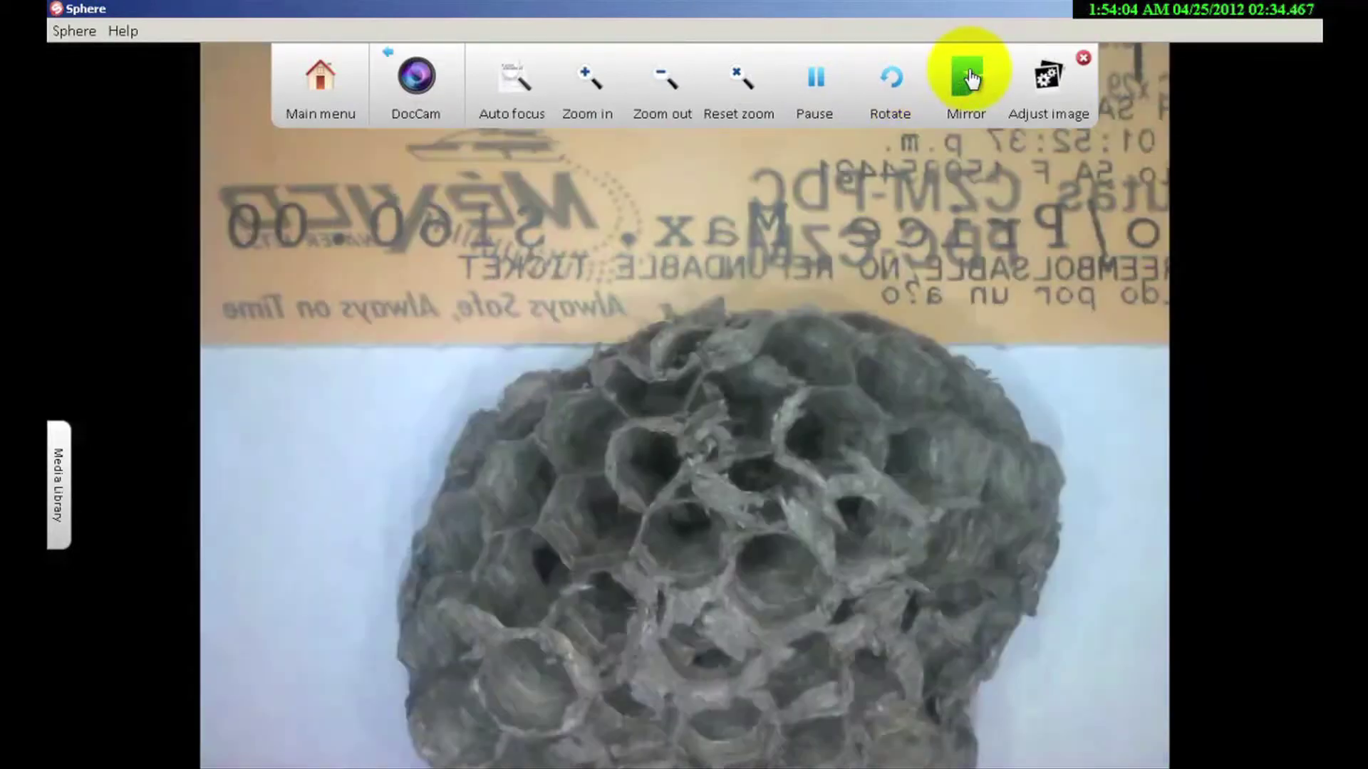
pyautogui.click(970, 79)
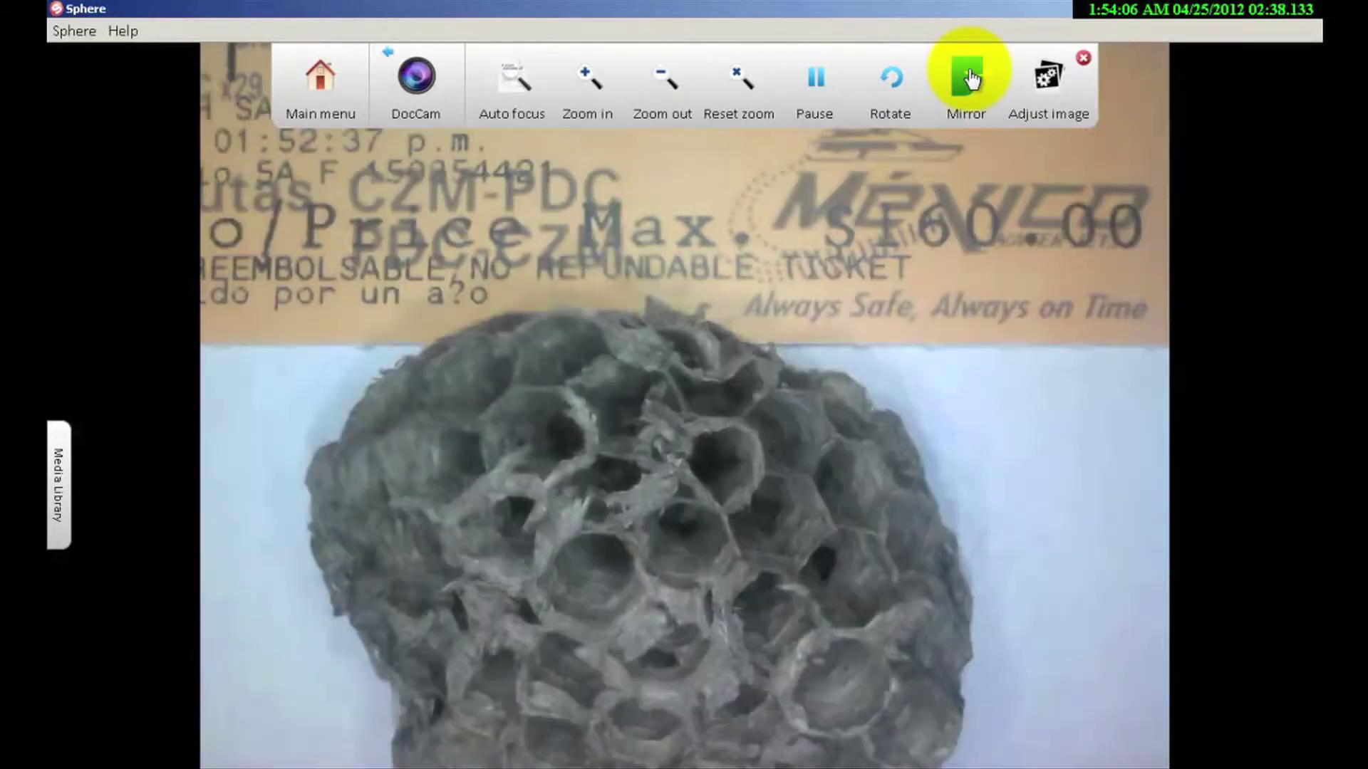
# - Try the Negative camera mode in the image adjustments and switch it back off
pyautogui.click(1048, 91)
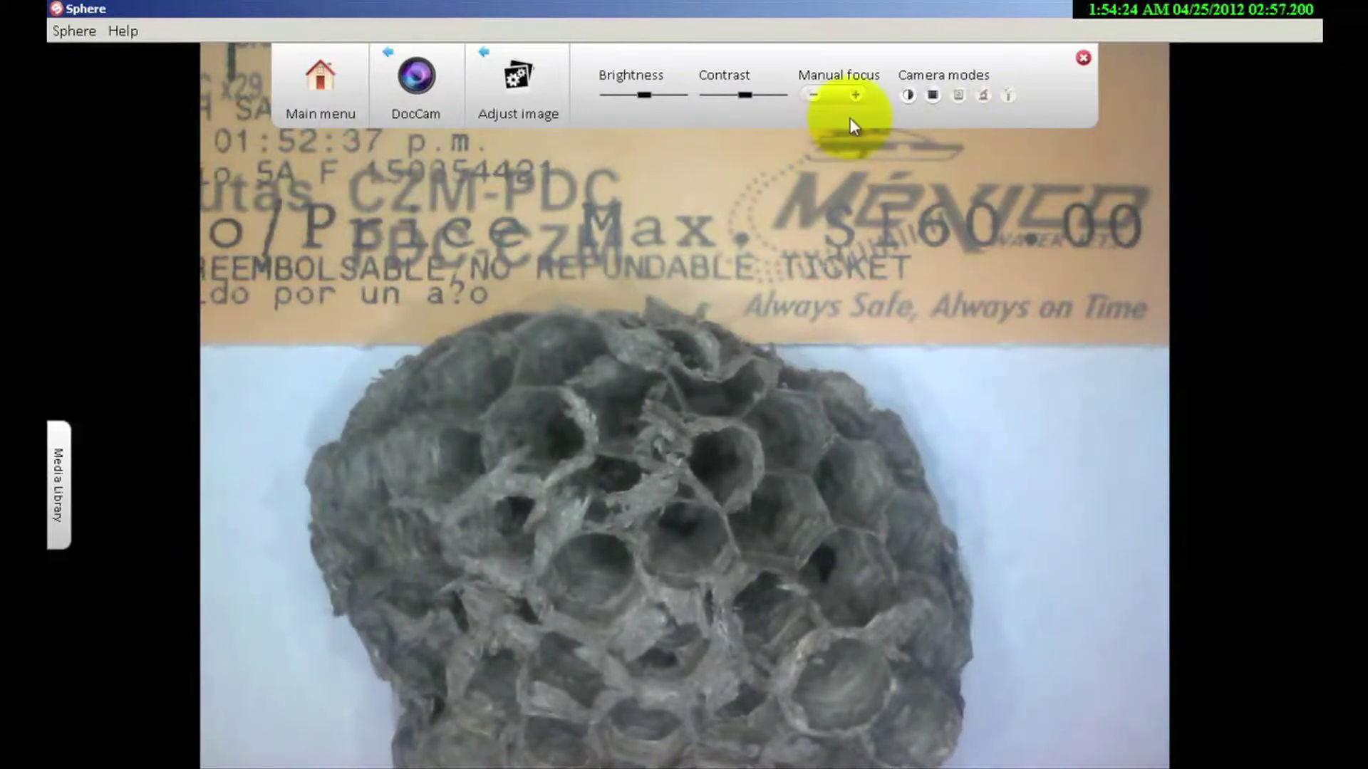
pyautogui.click(909, 96)
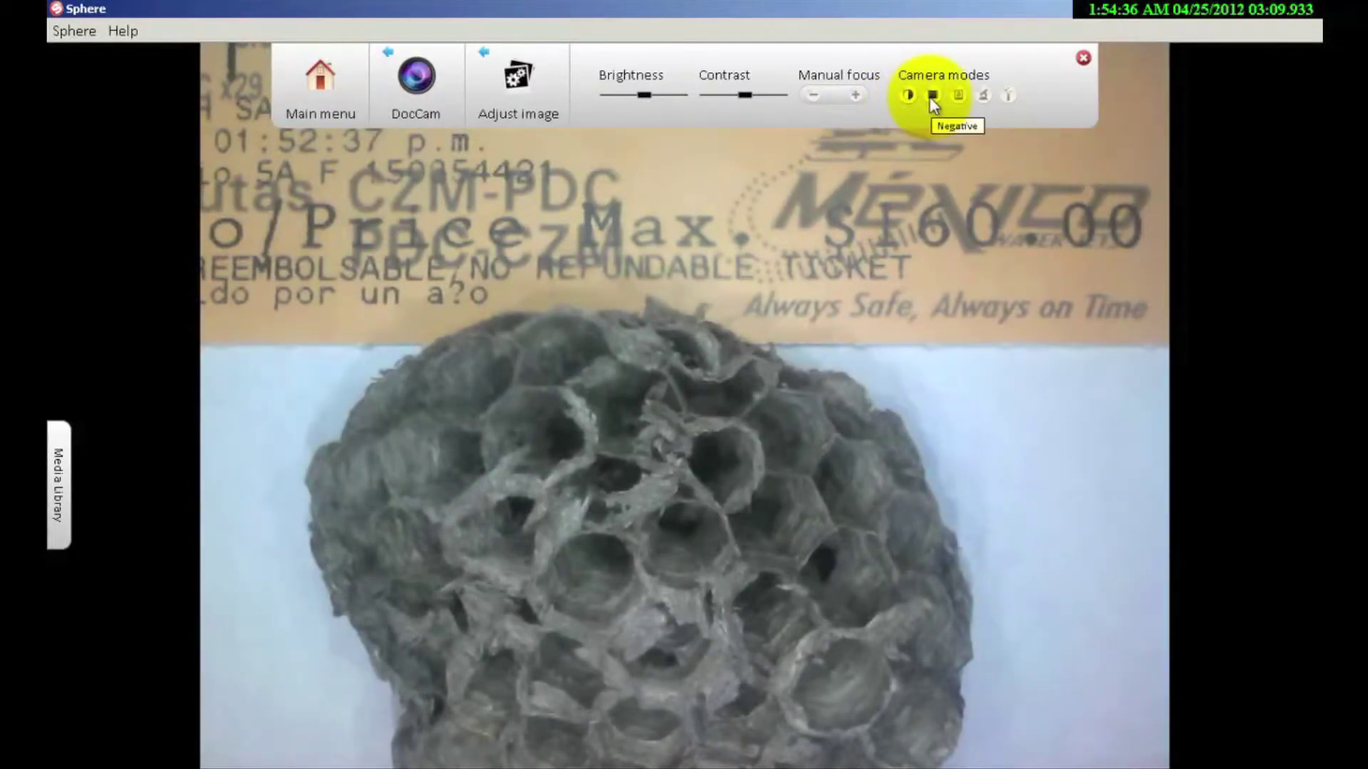
pyautogui.click(930, 97)
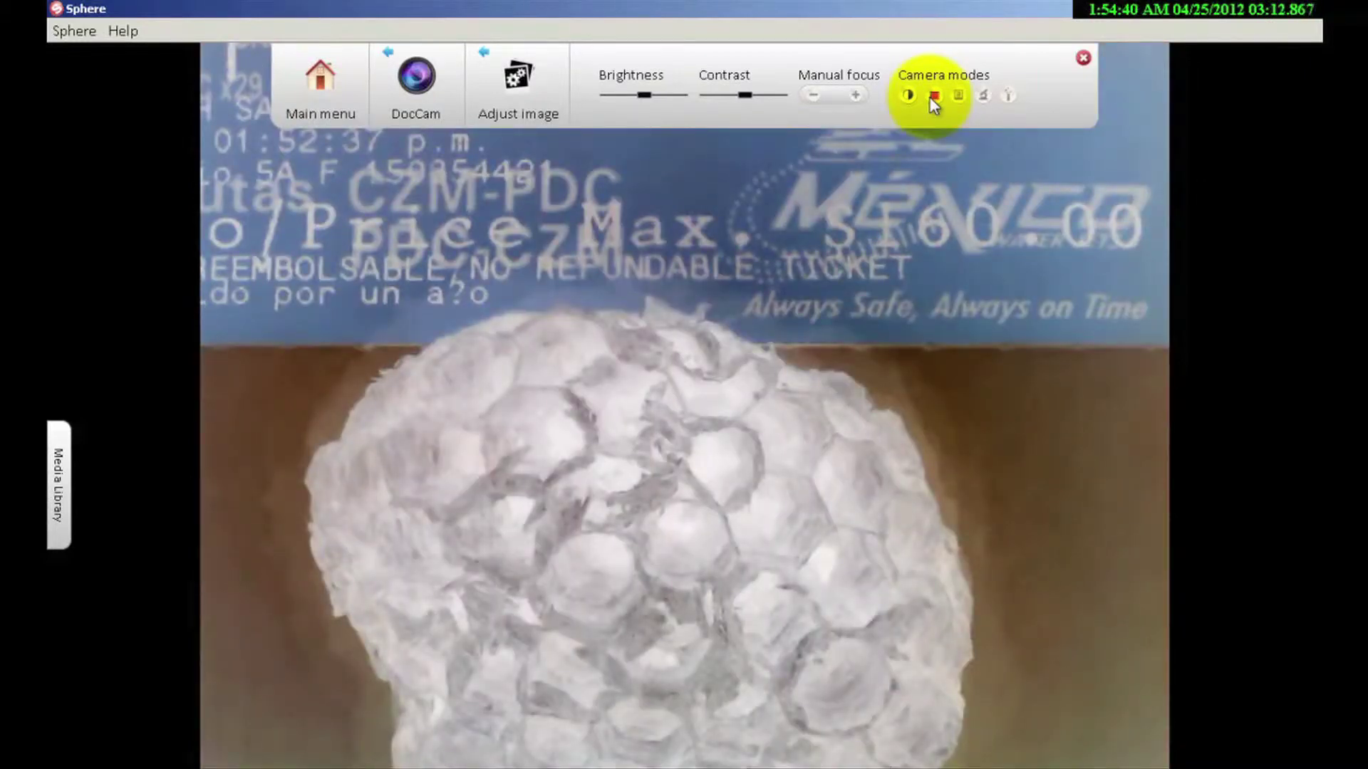
pyautogui.click(932, 97)
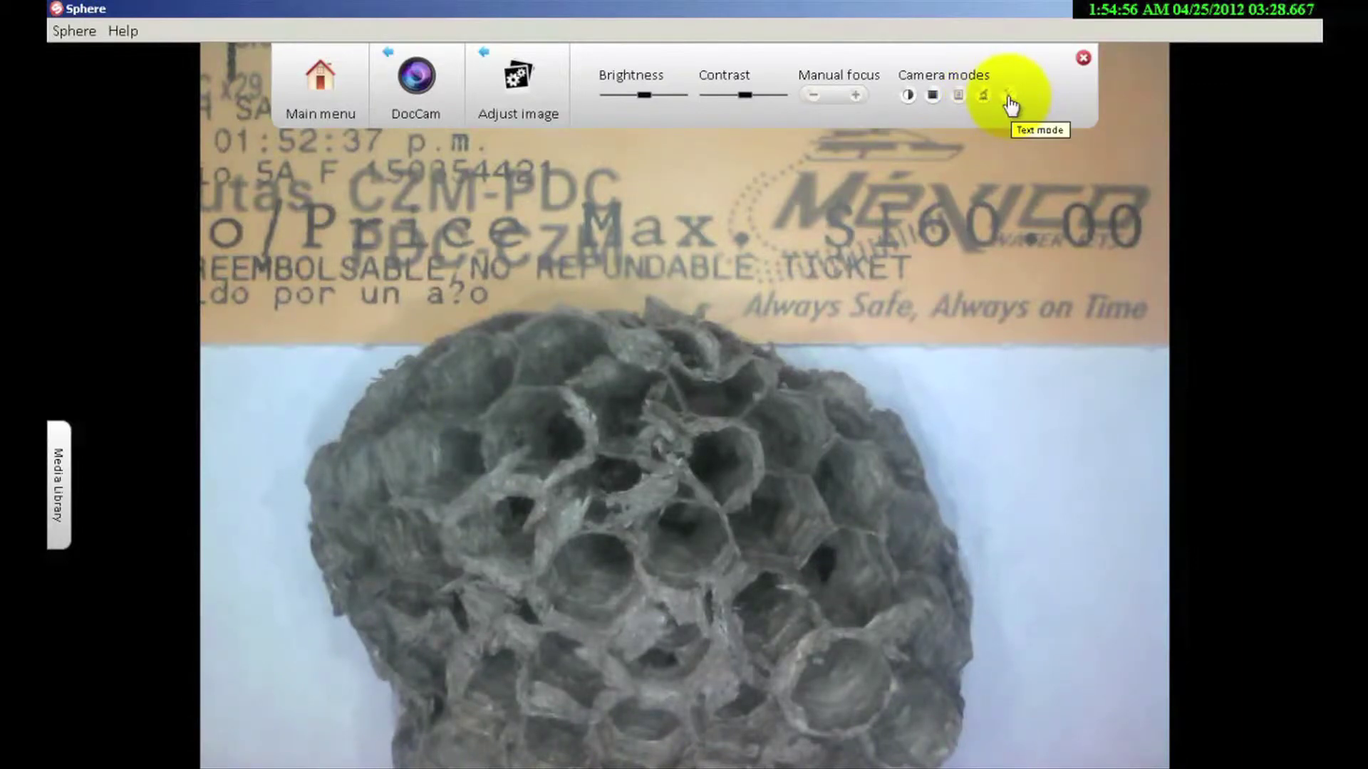
# - Set the freehand annotation pen to 34 px thickness and 80% transparency
pyautogui.click(320, 92)
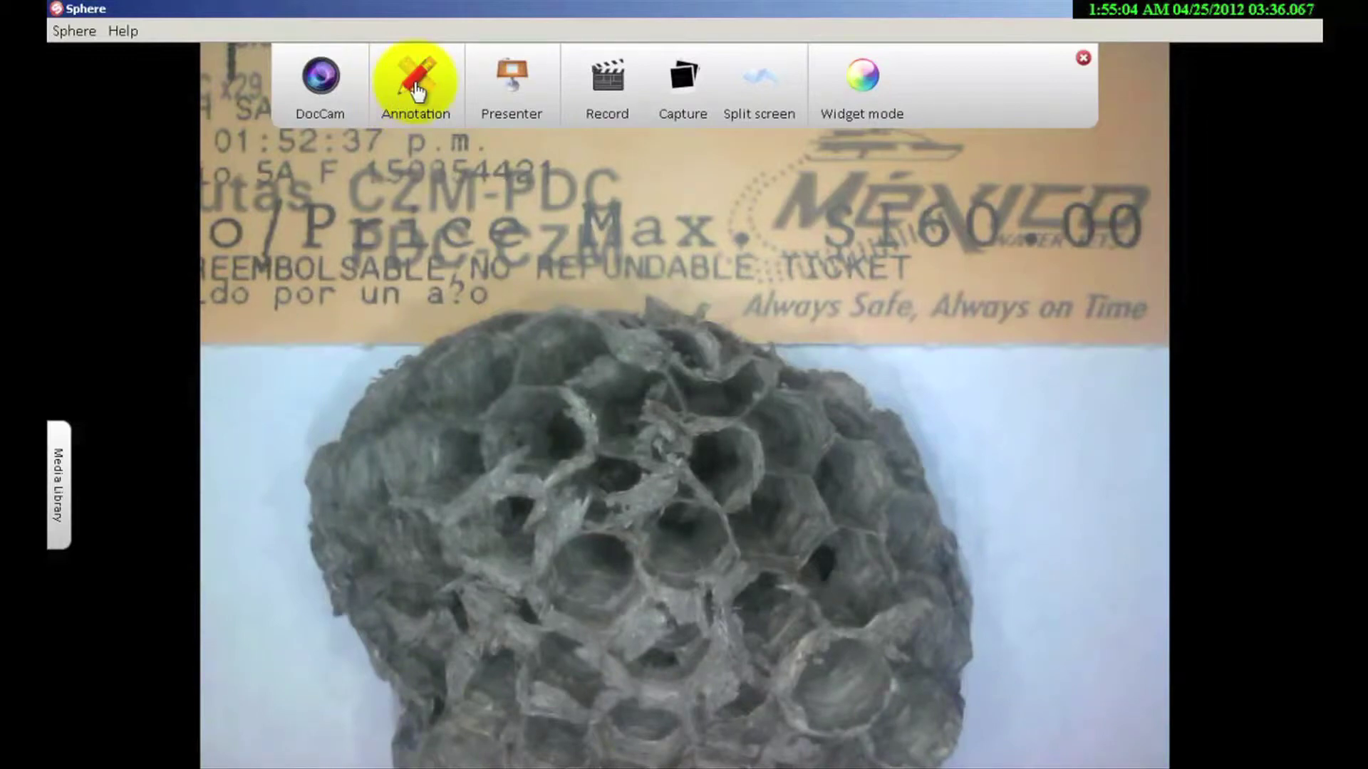
pyautogui.click(418, 91)
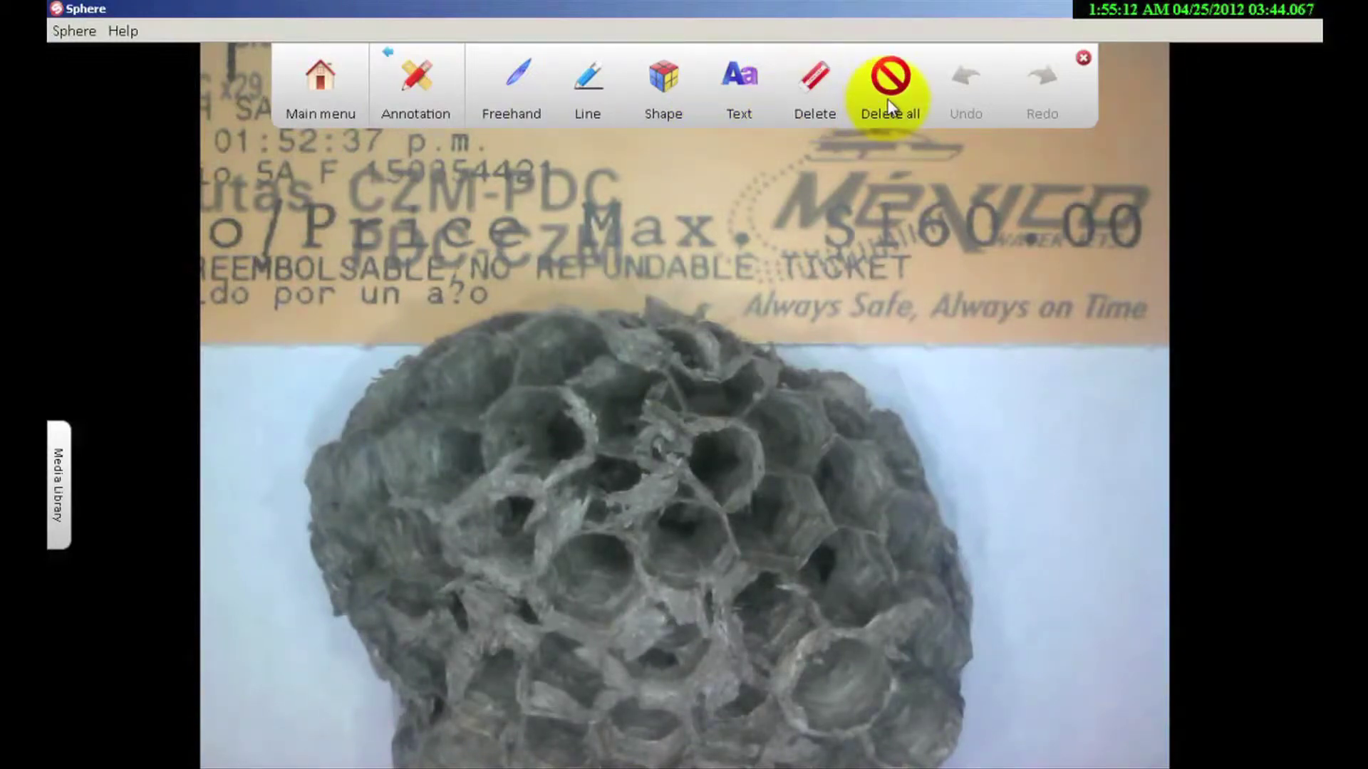
pyautogui.click(516, 78)
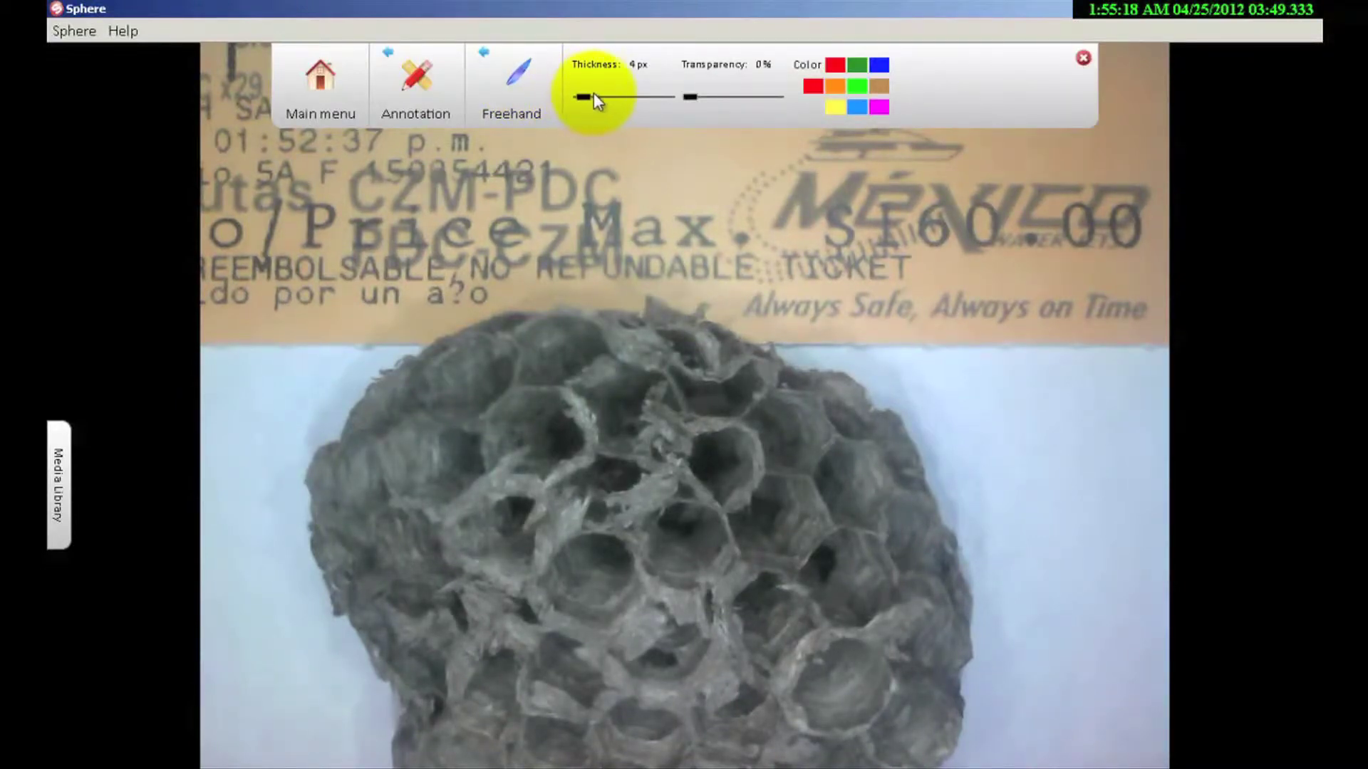
pyautogui.click(603, 98)
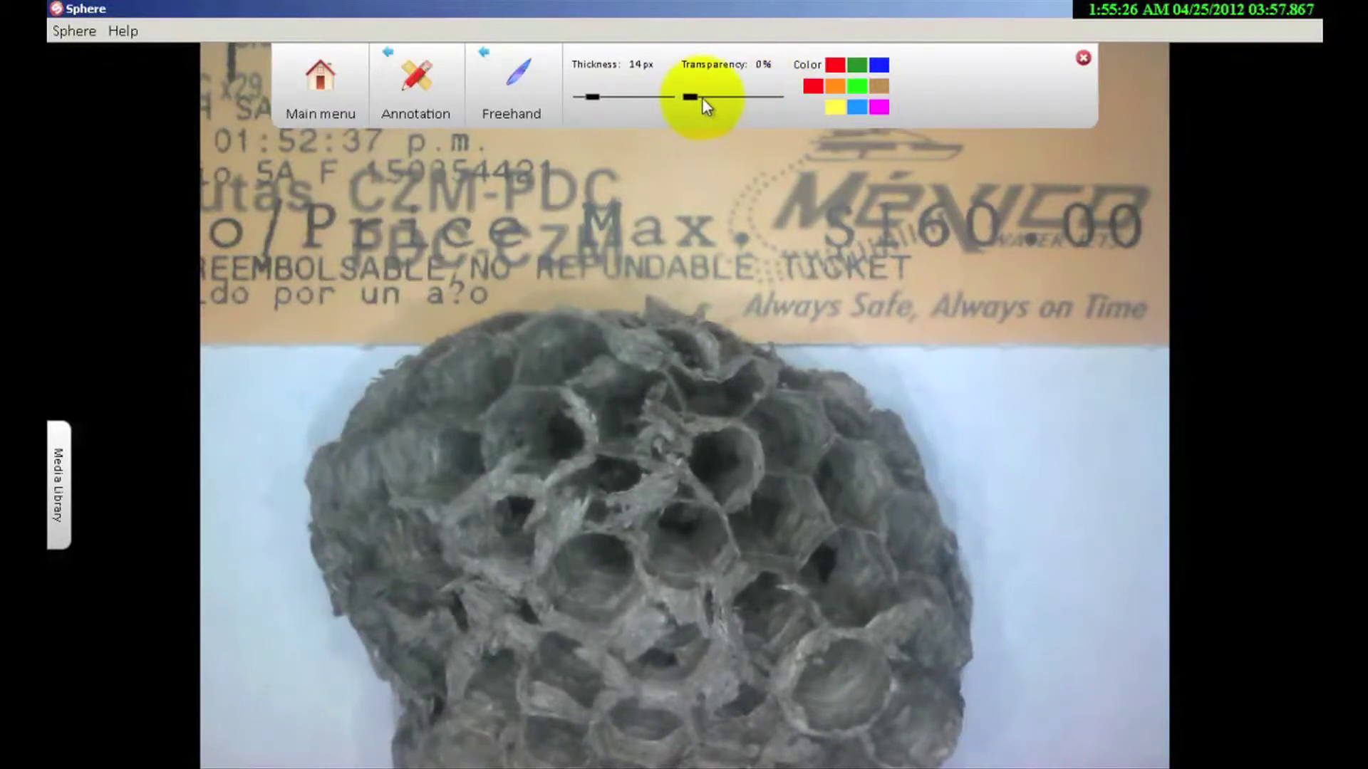
pyautogui.click(758, 98)
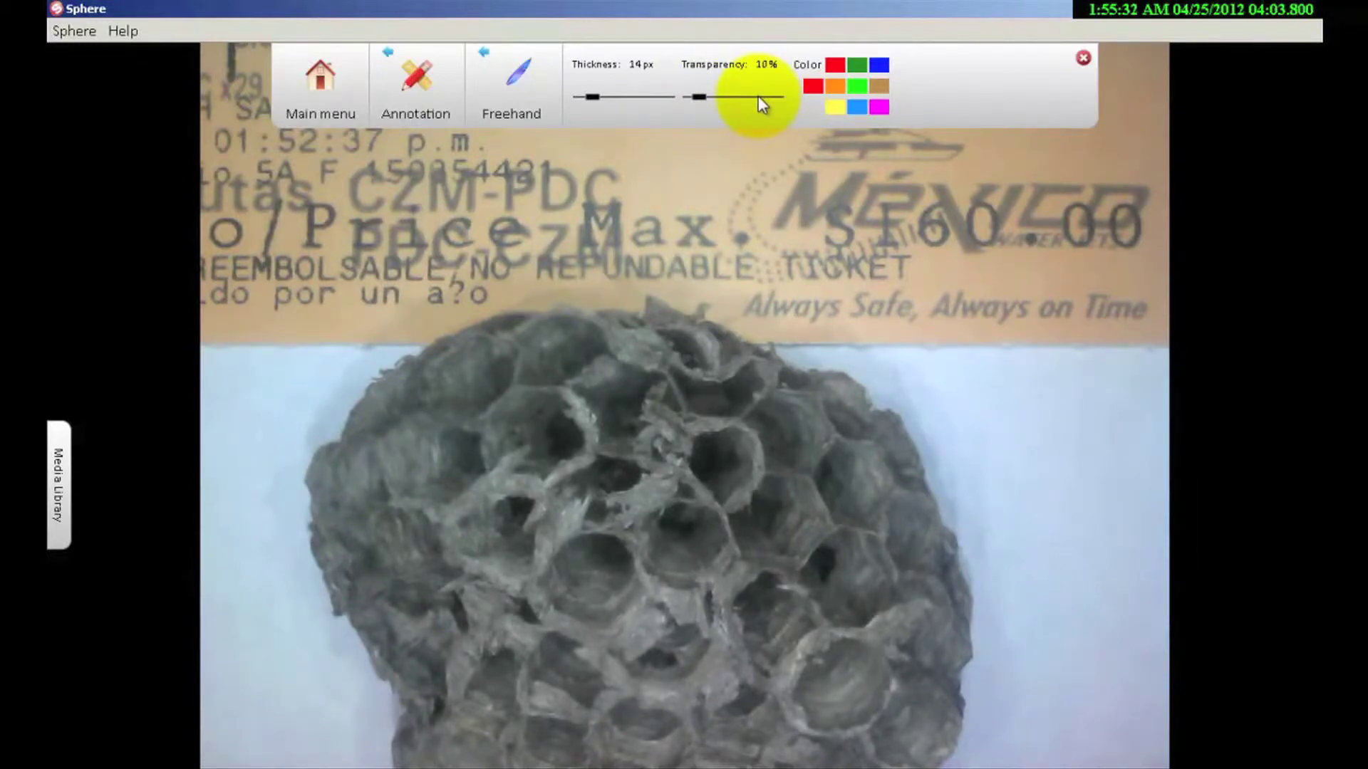
pyautogui.click(759, 98)
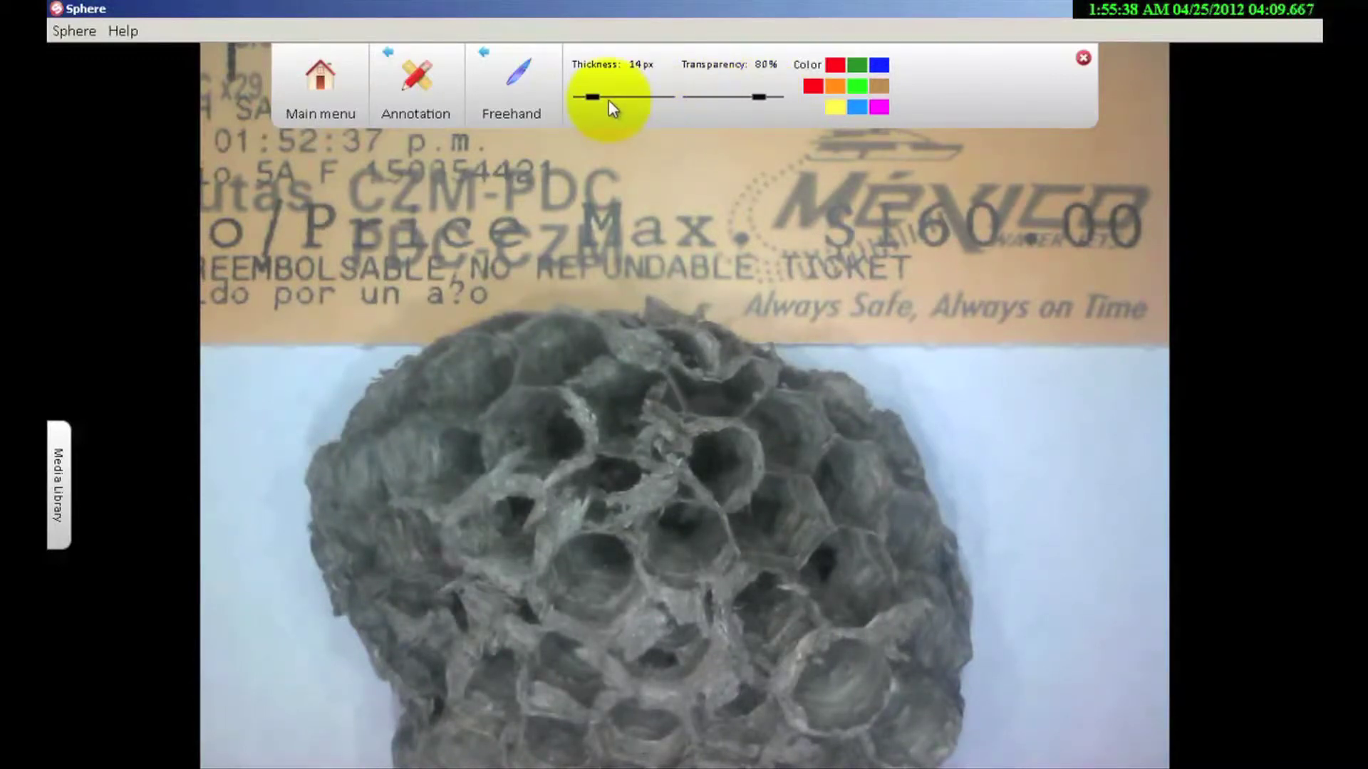
pyautogui.moveTo(604, 98); pyautogui.dragTo(617, 98)
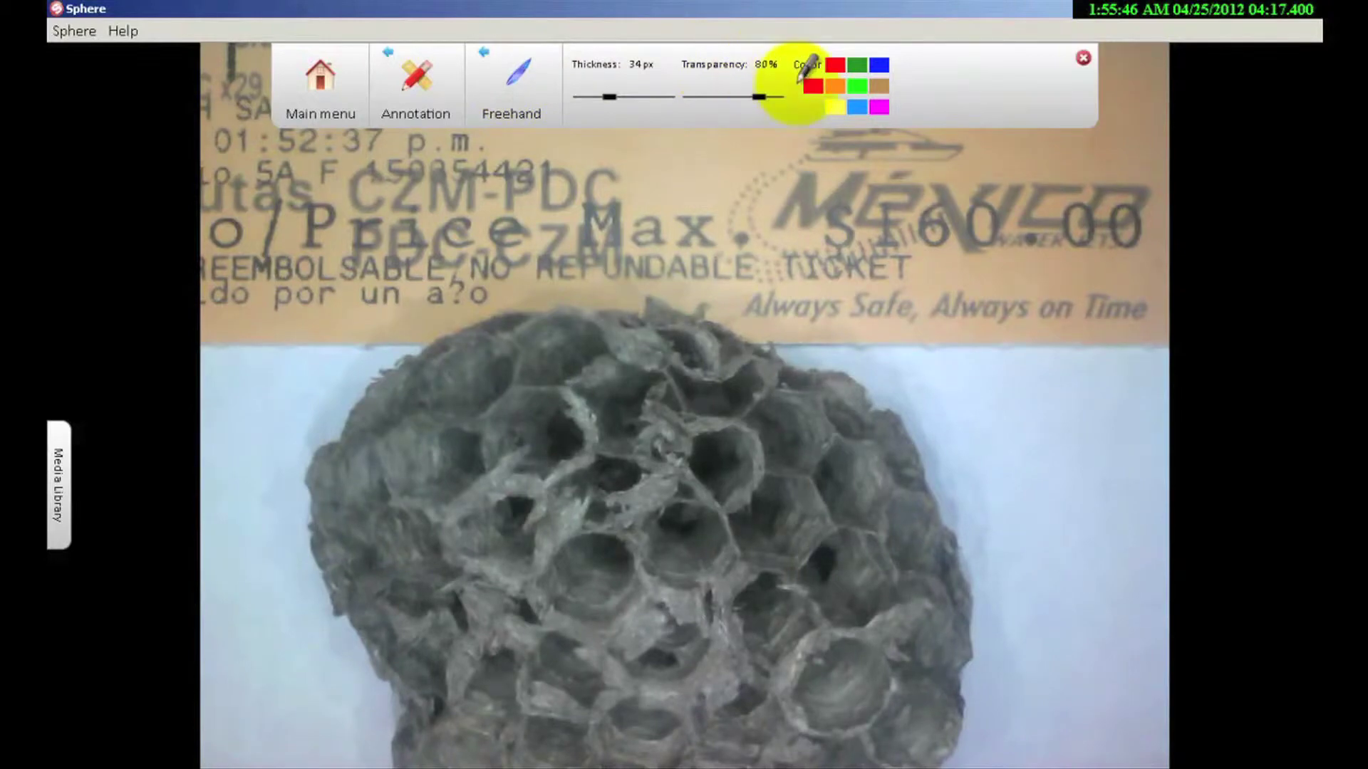
# - Highlight some upper cells of the nest and the ticket's first "Always" in yellow, and "Safe, Always" in blue
pyautogui.click(836, 106)
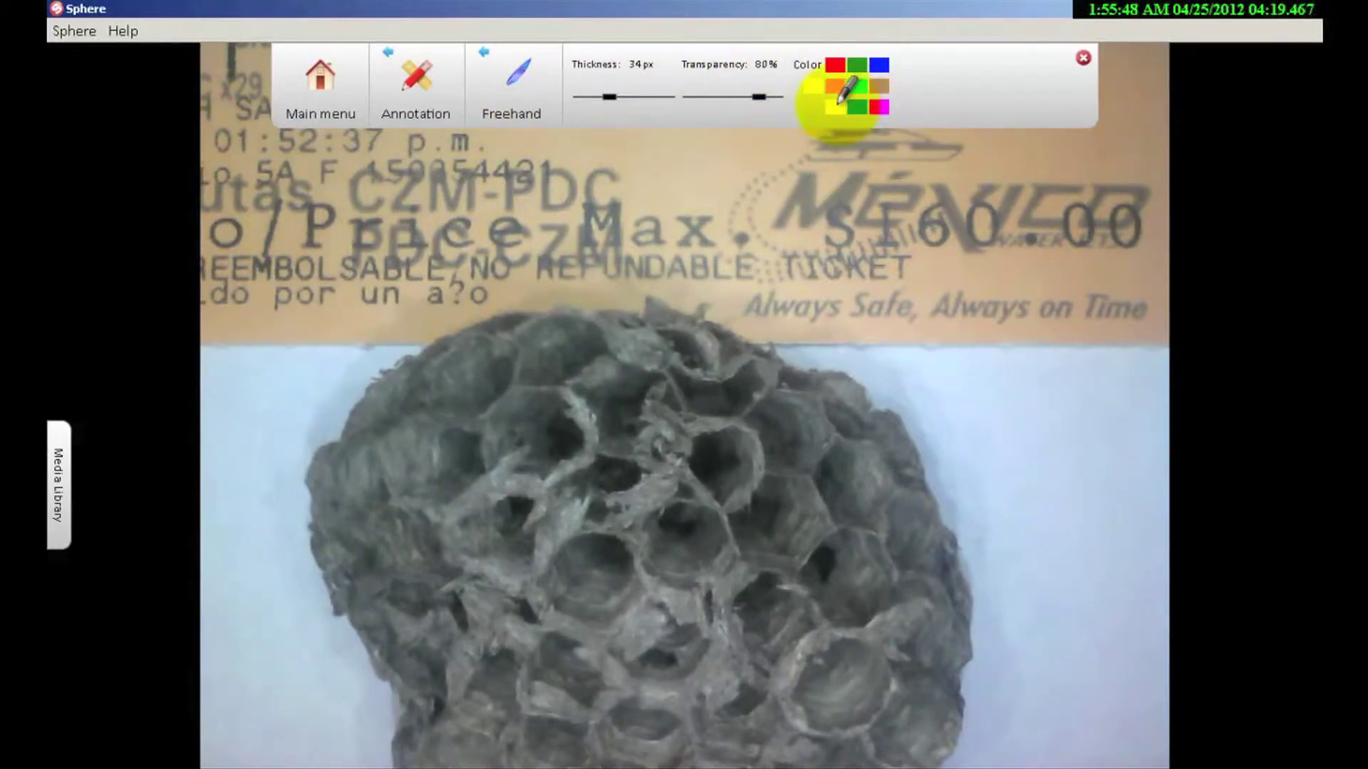
pyautogui.moveTo(469, 432)
pyautogui.mouseDown()
pyautogui.moveTo(609, 438)
pyautogui.moveTo(635, 458)
pyautogui.moveTo(597, 473)
pyautogui.moveTo(482, 458)
pyautogui.moveTo(476, 476)
pyautogui.mouseUp()
pyautogui.moveTo(771, 313)
pyautogui.mouseDown()
pyautogui.moveTo(756, 308)
pyautogui.moveTo(863, 305)
pyautogui.mouseUp()
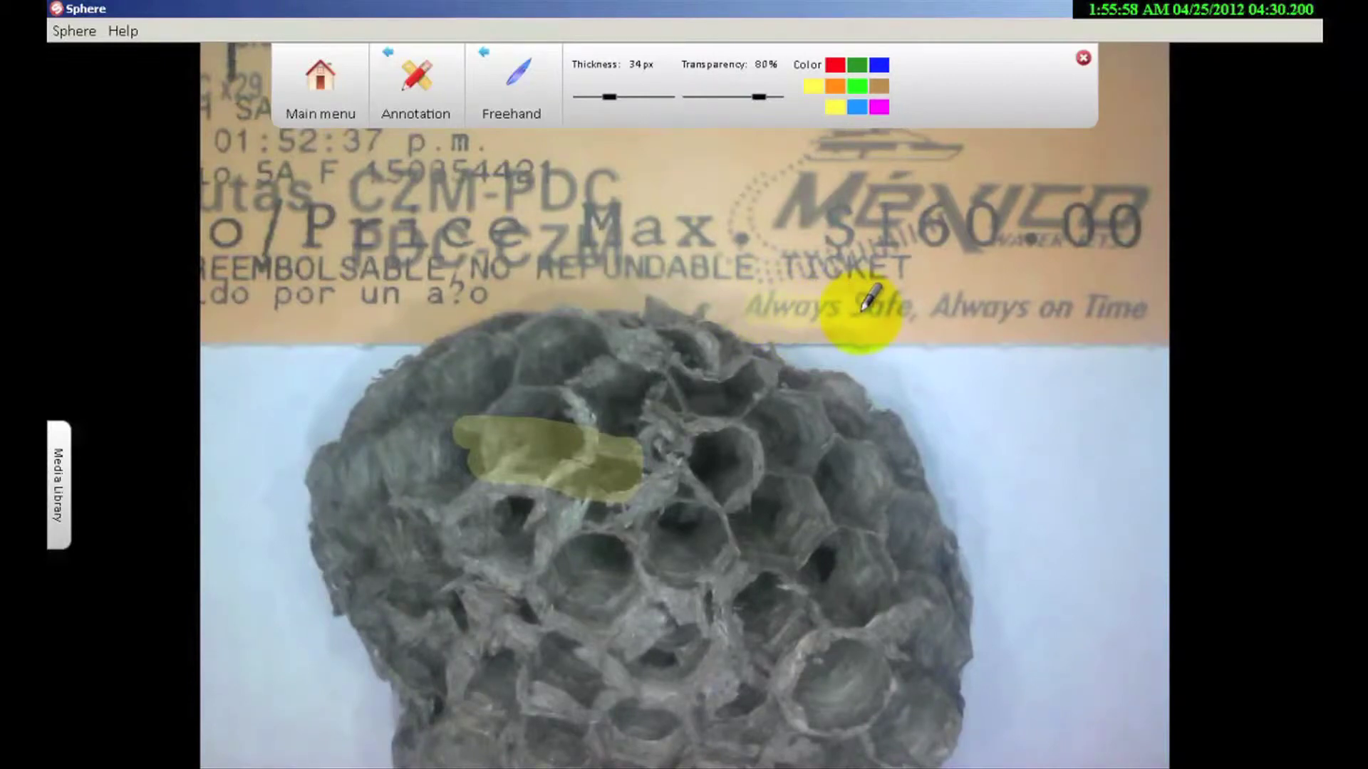
pyautogui.click(880, 64)
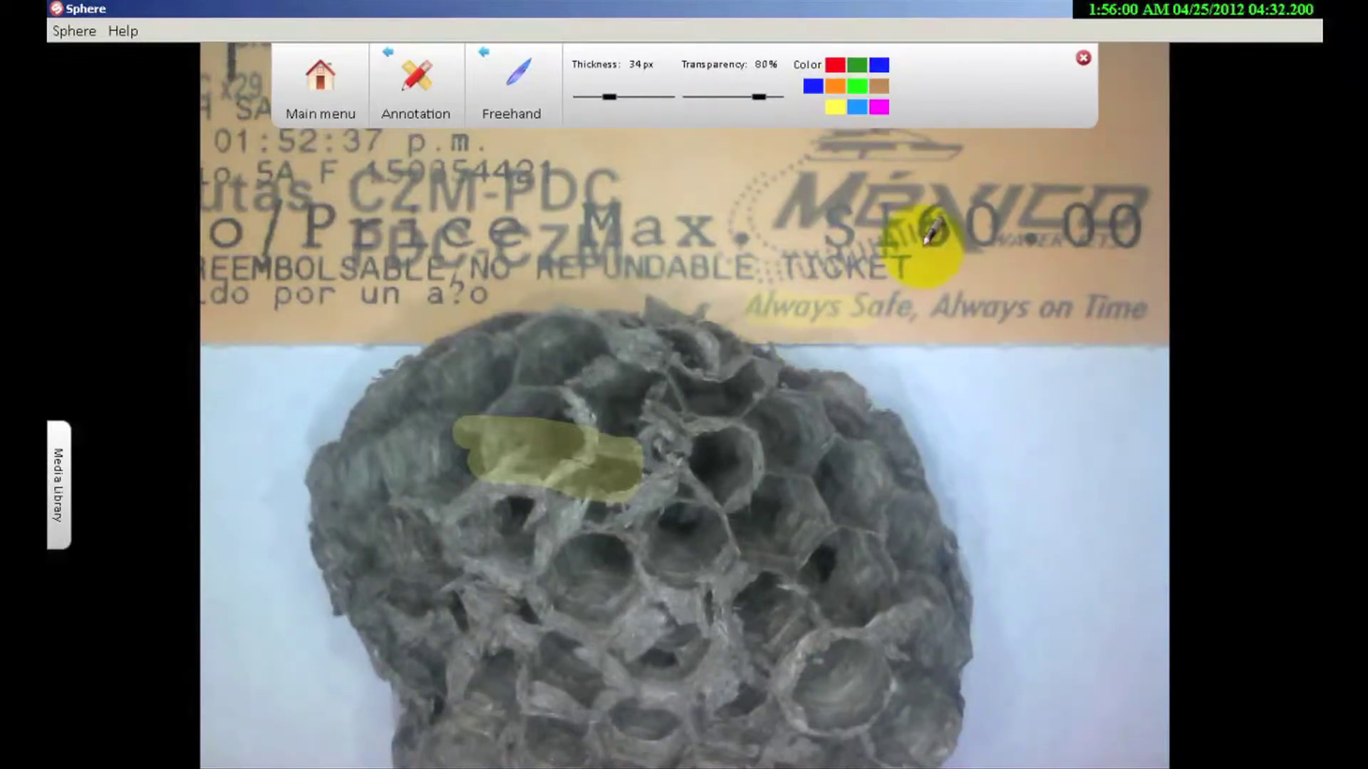
pyautogui.moveTo(904, 300)
pyautogui.mouseDown()
pyautogui.moveTo(876, 314)
pyautogui.moveTo(1010, 320)
pyautogui.mouseUp()
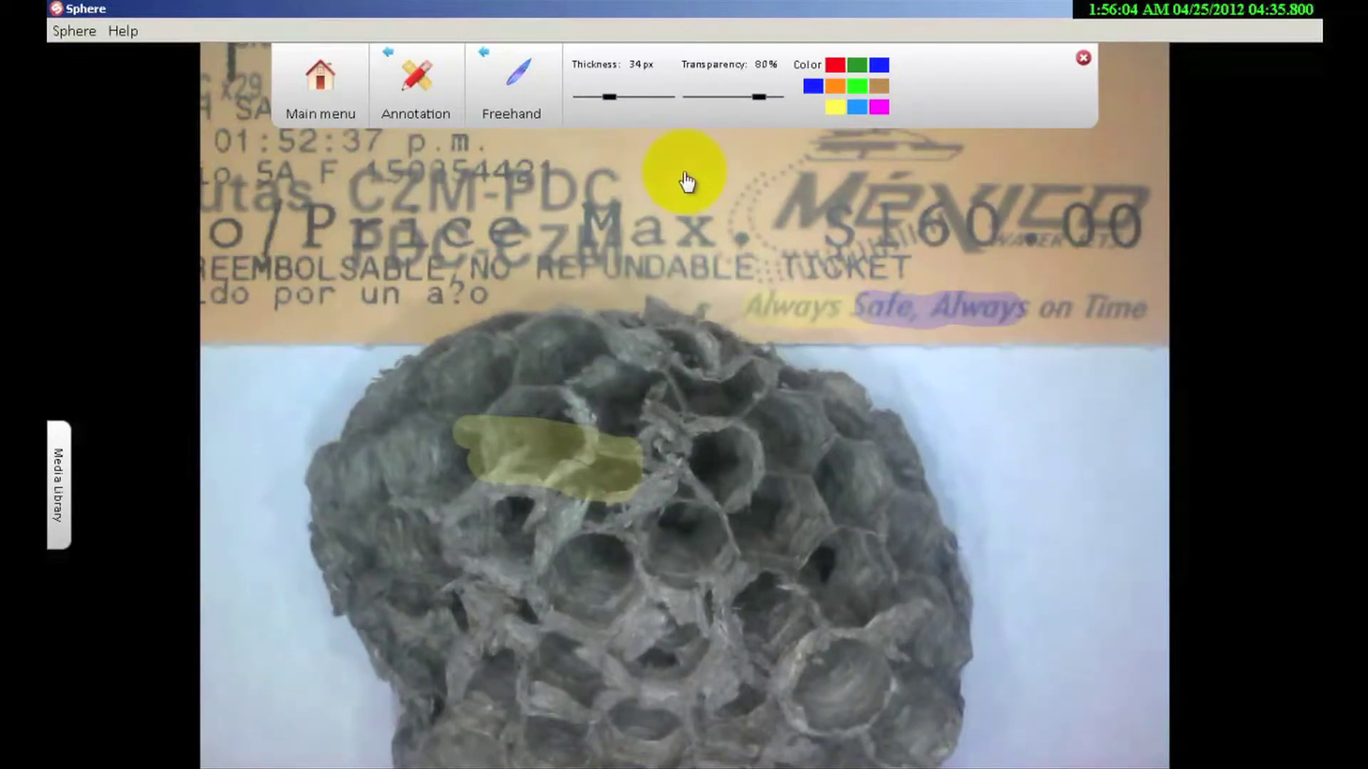
# - Move the yellow highlight on the nest up and to the left, and delete it
pyautogui.click(504, 73)
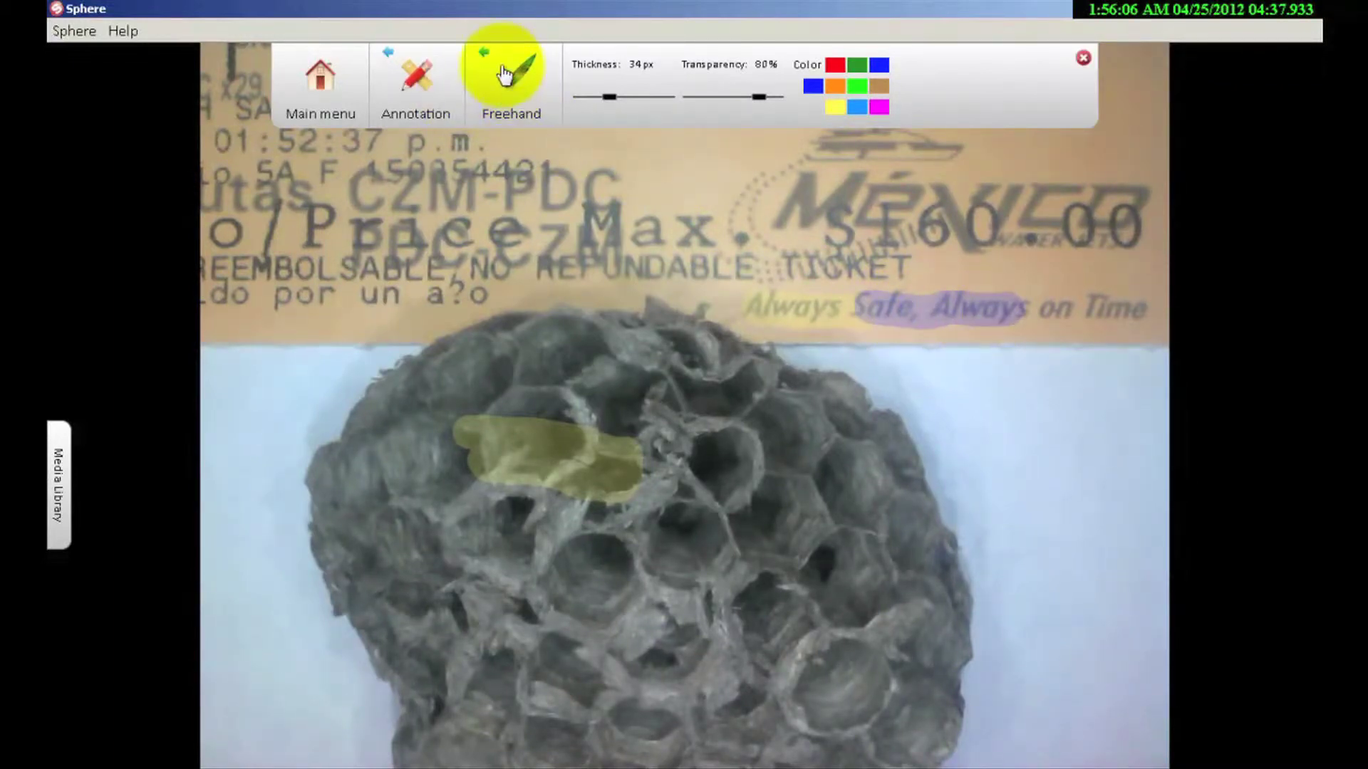
pyautogui.click(504, 73)
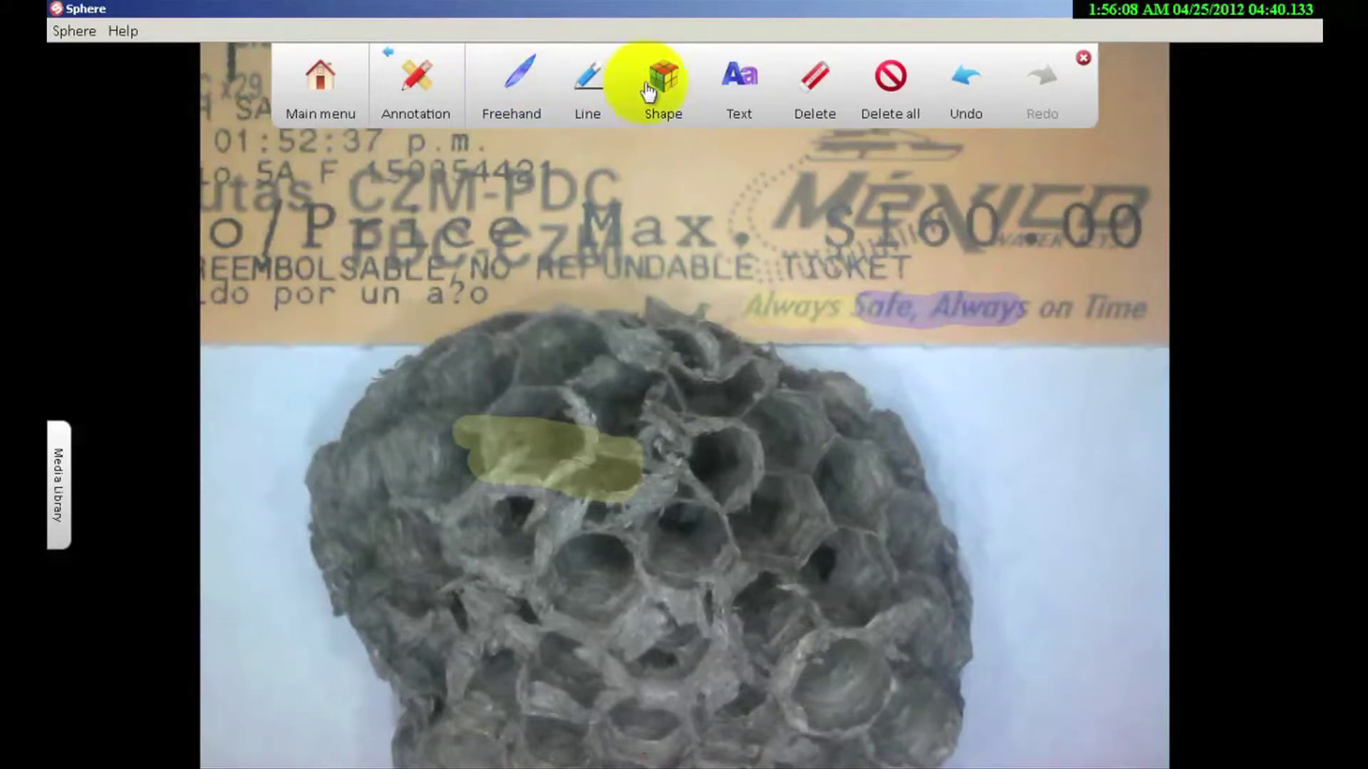
pyautogui.click(810, 80)
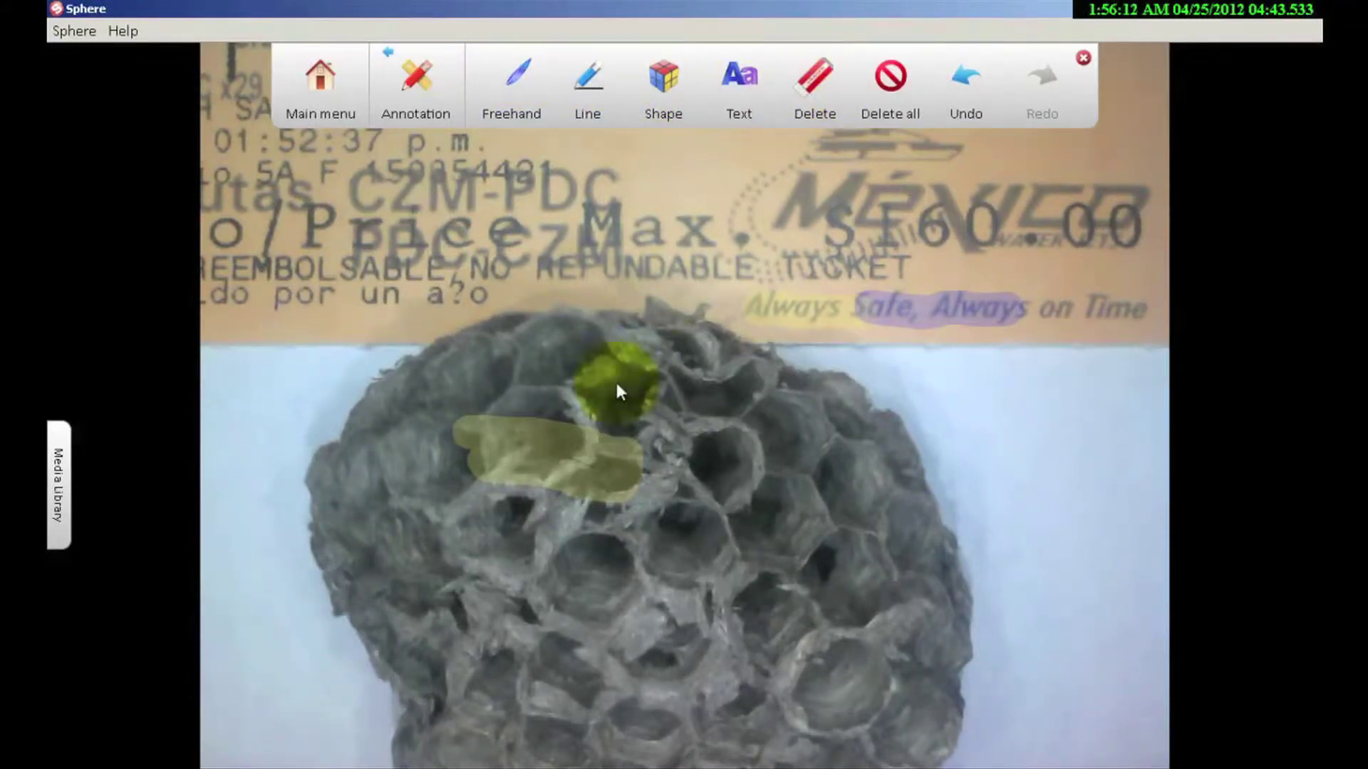
pyautogui.moveTo(588, 459)
pyautogui.mouseDown()
pyautogui.moveTo(610, 397)
pyautogui.moveTo(558, 367)
pyautogui.moveTo(543, 403)
pyautogui.mouseUp()
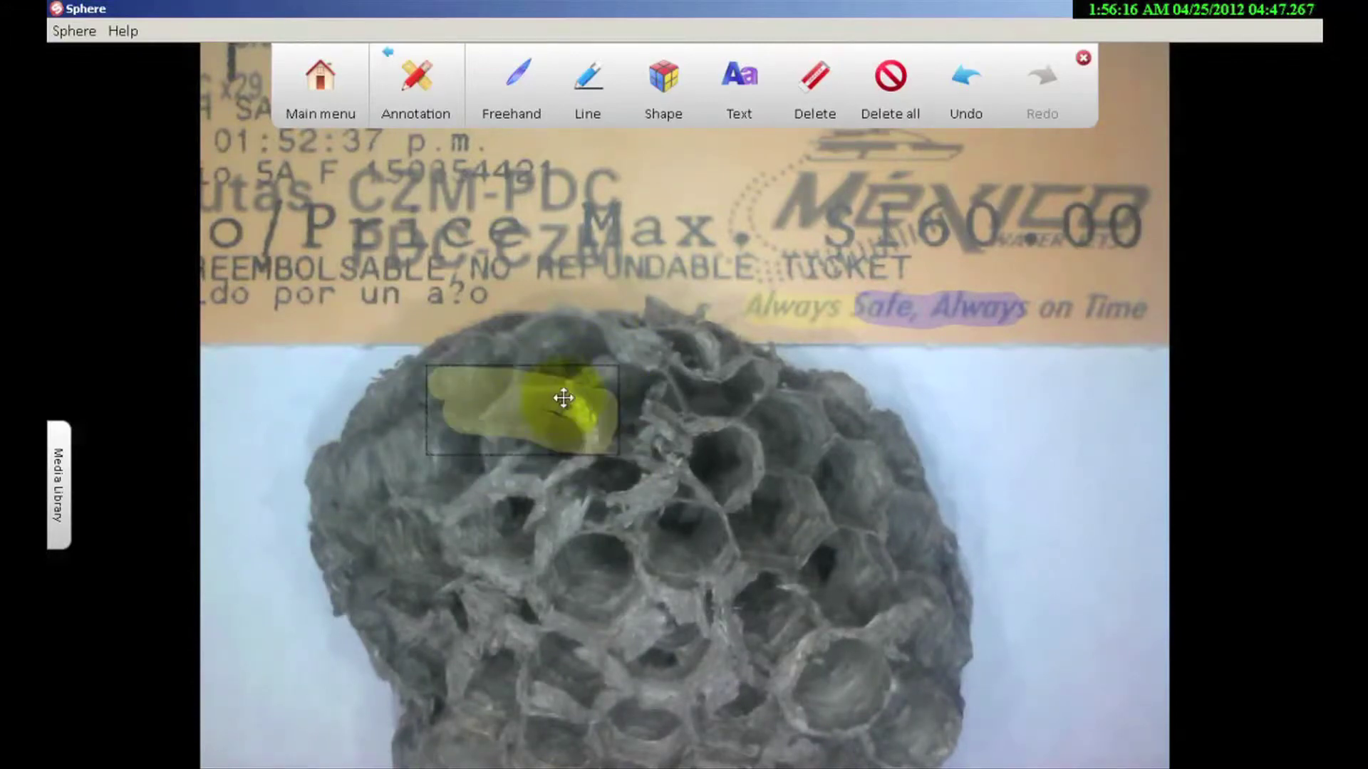
pyautogui.click(807, 84)
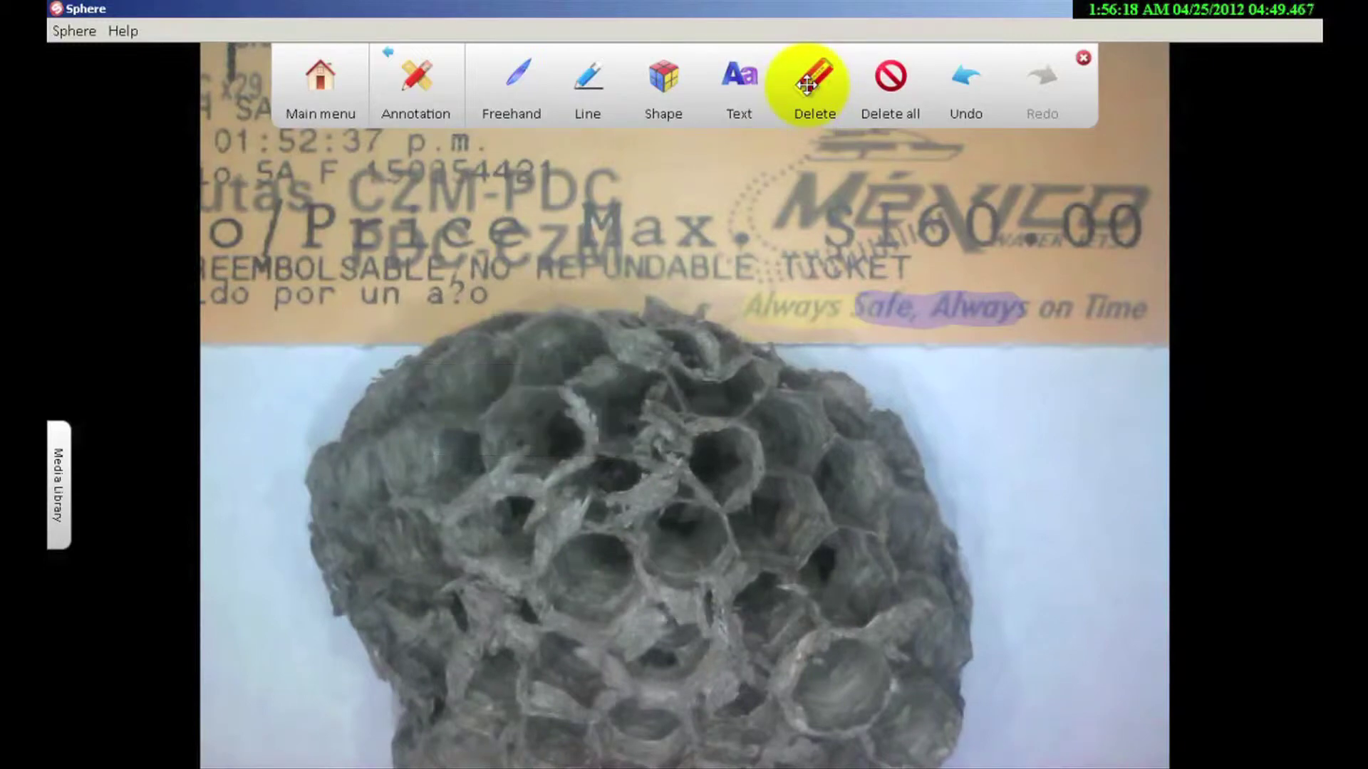
# - Select the yellow highlight over the ticket's first "Always" and clear all remaining annotations from the image
pyautogui.moveTo(815, 306); pyautogui.dragTo(877, 307)
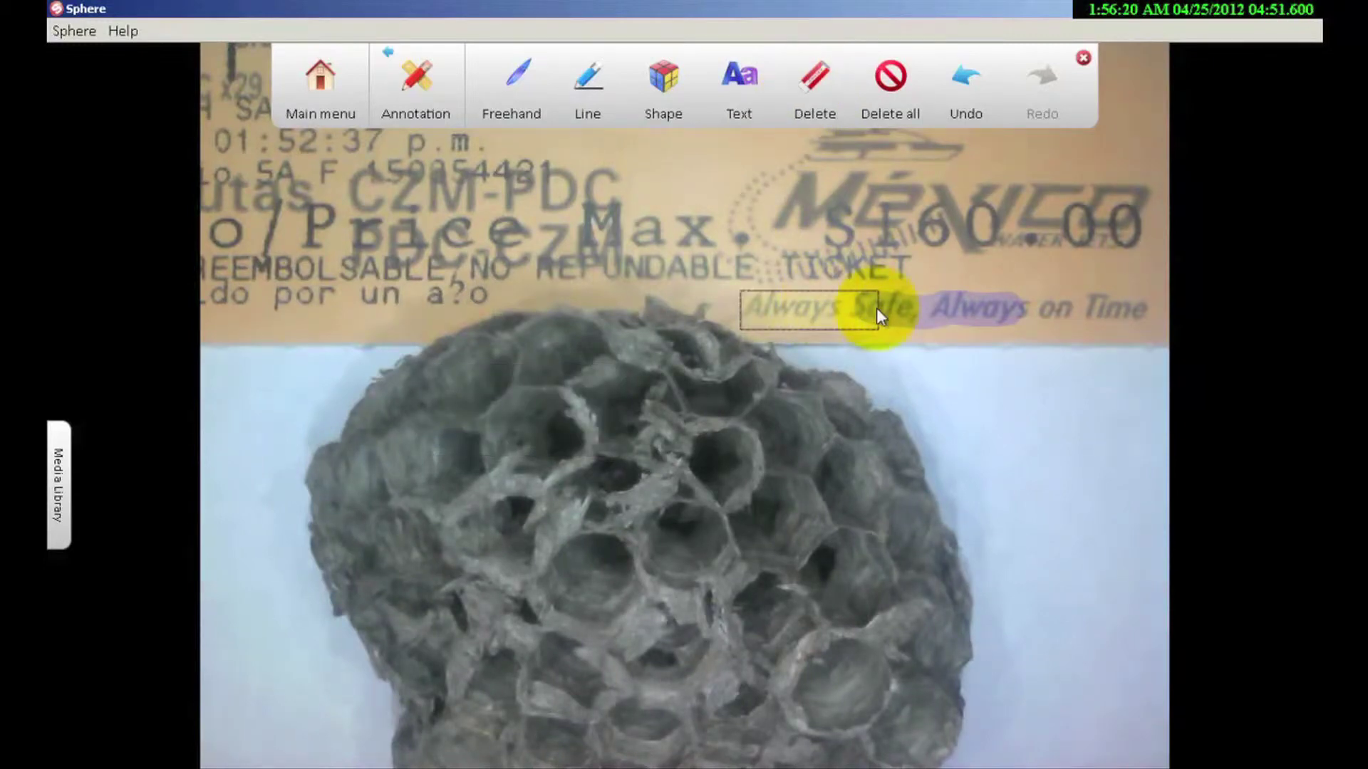
pyautogui.click(915, 317)
pyautogui.click(821, 314)
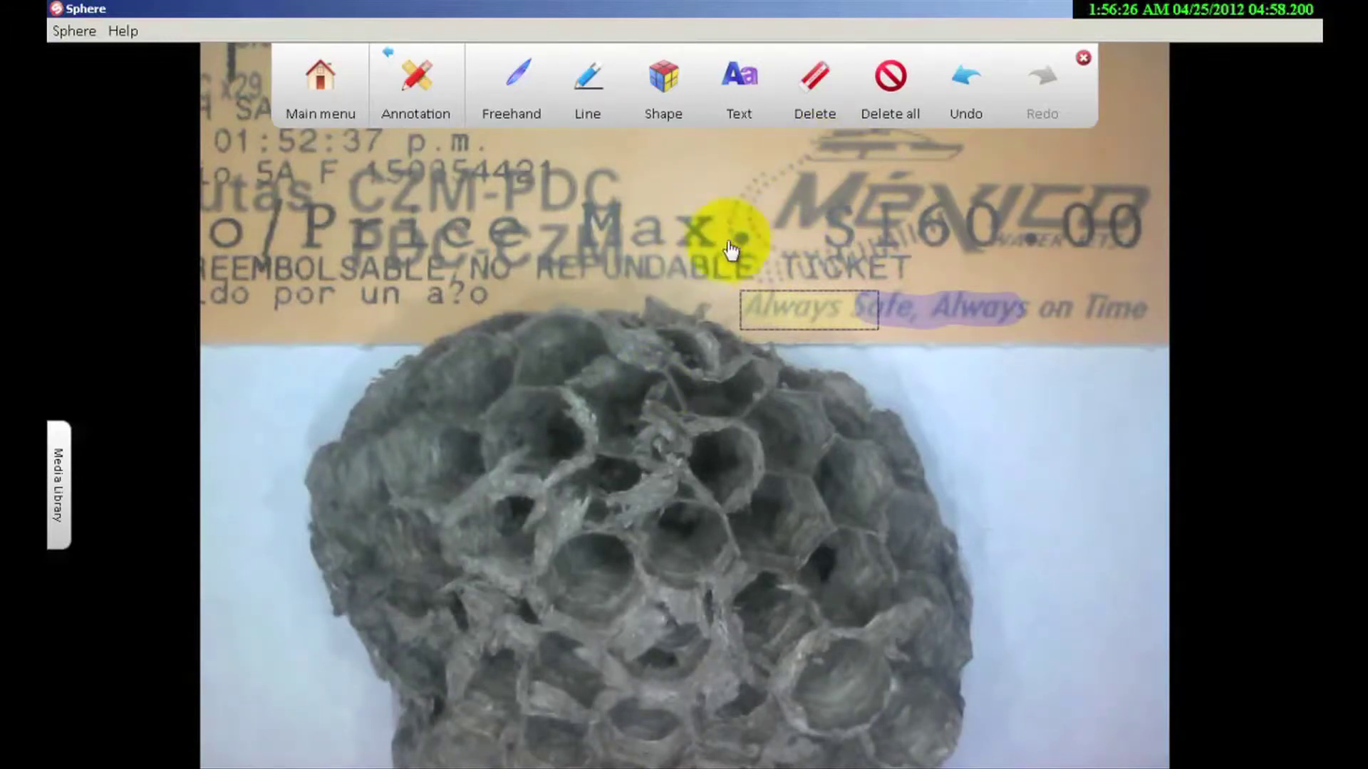
pyautogui.click(890, 71)
# - Draw three straight red 4 px lines: two crossing on the nest and one diagonal from its upper-left edge to the ticket
pyautogui.click(590, 84)
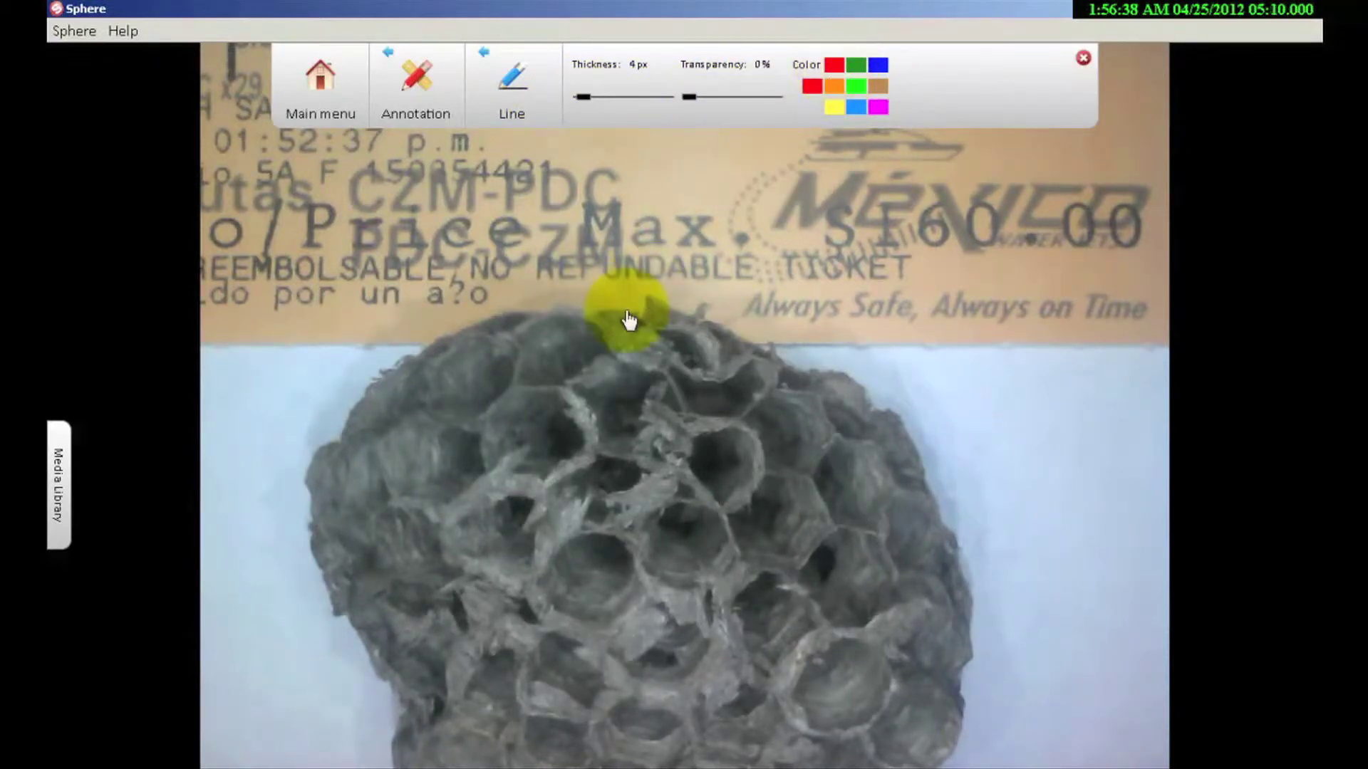
pyautogui.click(512, 77)
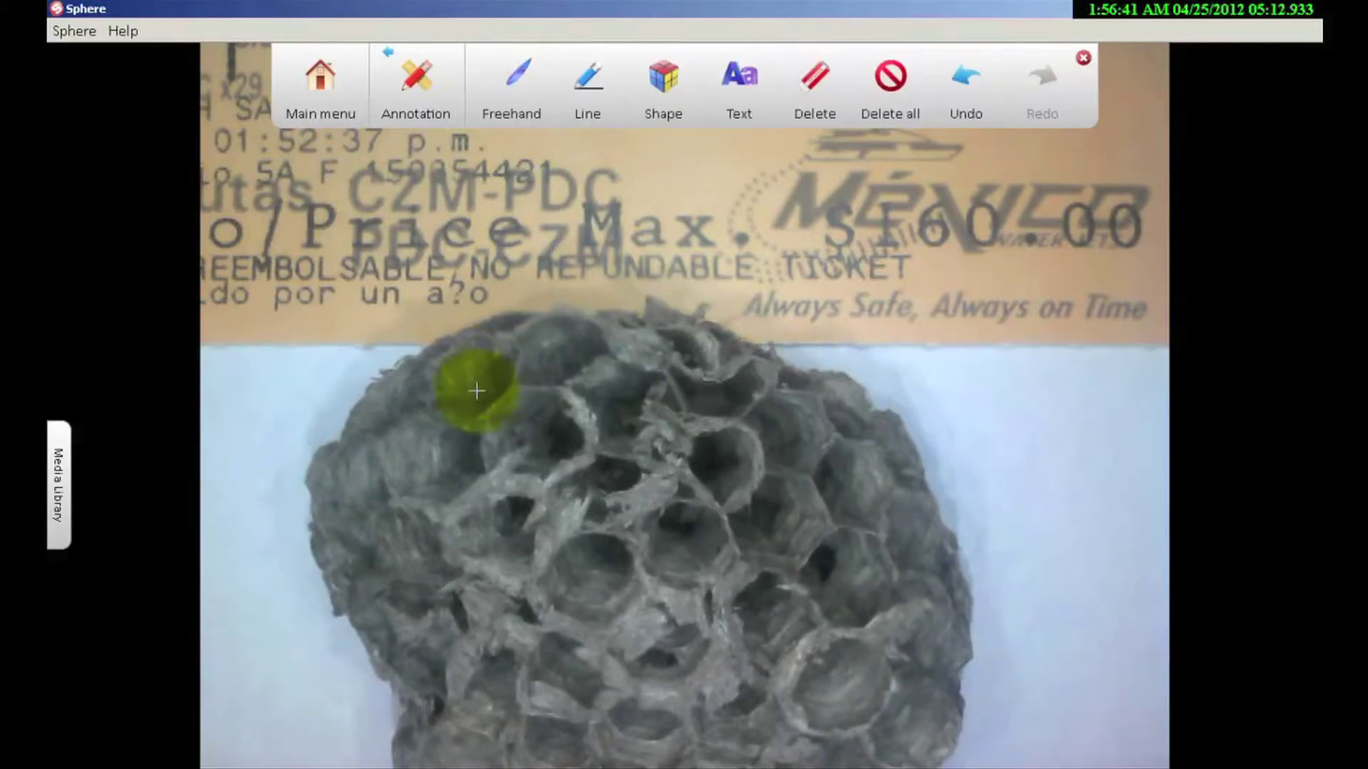
pyautogui.click(591, 84)
pyautogui.moveTo(484, 428); pyautogui.dragTo(778, 497)
pyautogui.moveTo(659, 362); pyautogui.dragTo(613, 631)
pyautogui.moveTo(425, 428); pyautogui.dragTo(652, 228)
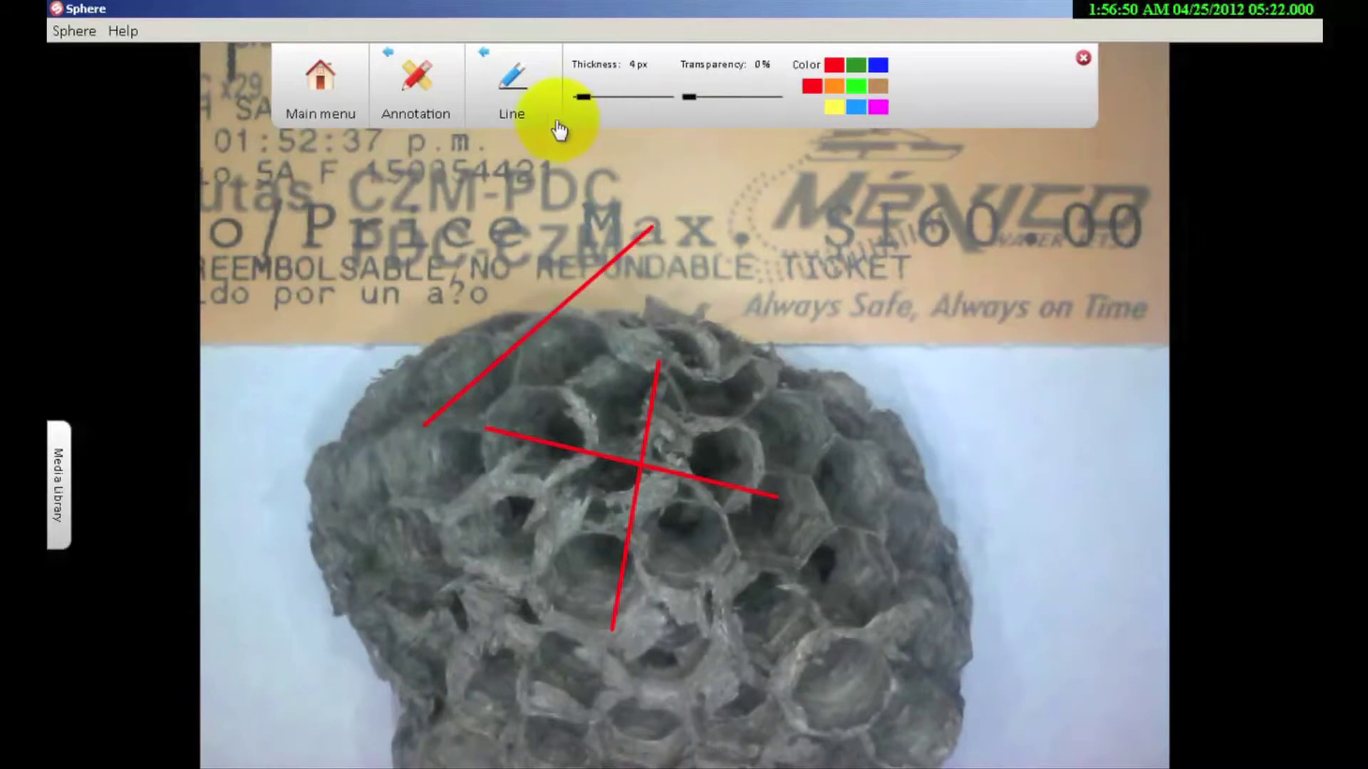
# - Add a short red line crossing the long diagonal line near the nest's upper edge
pyautogui.click(508, 80)
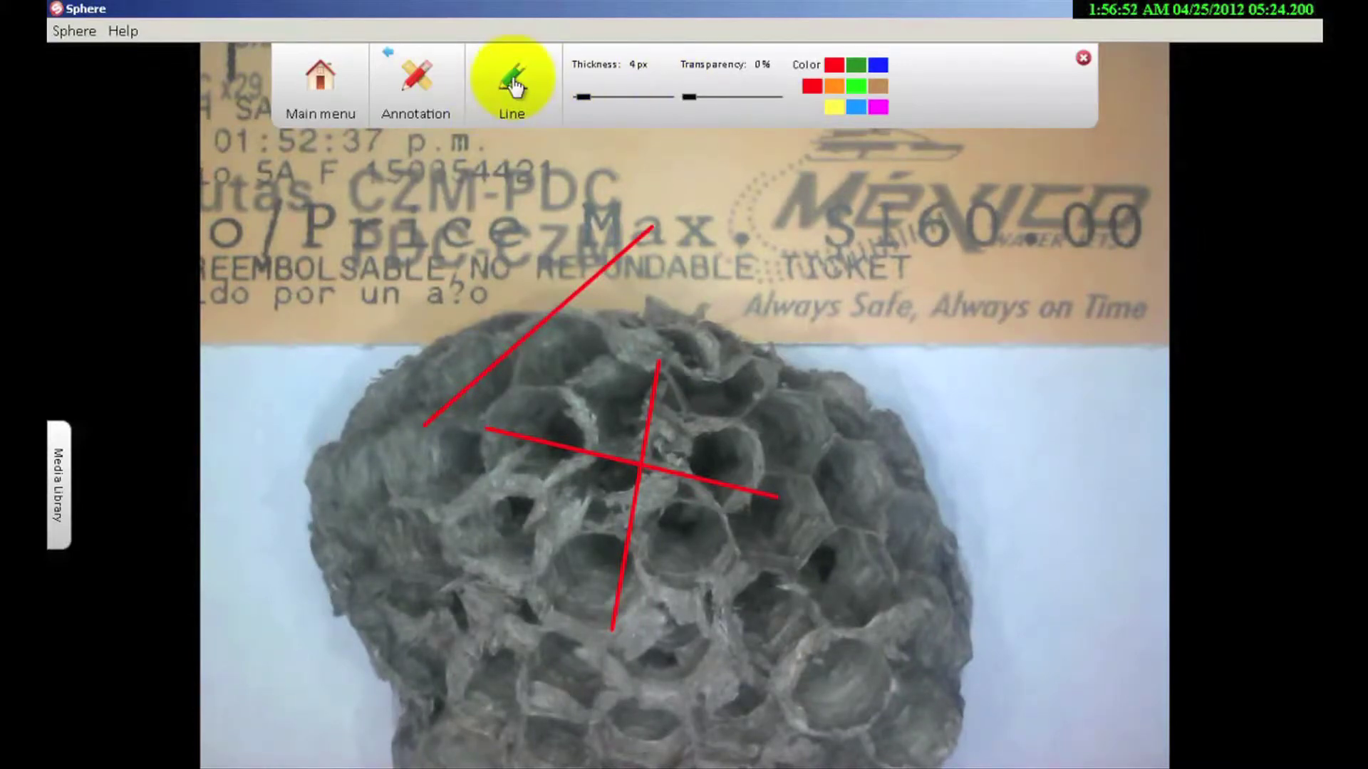
pyautogui.click(511, 84)
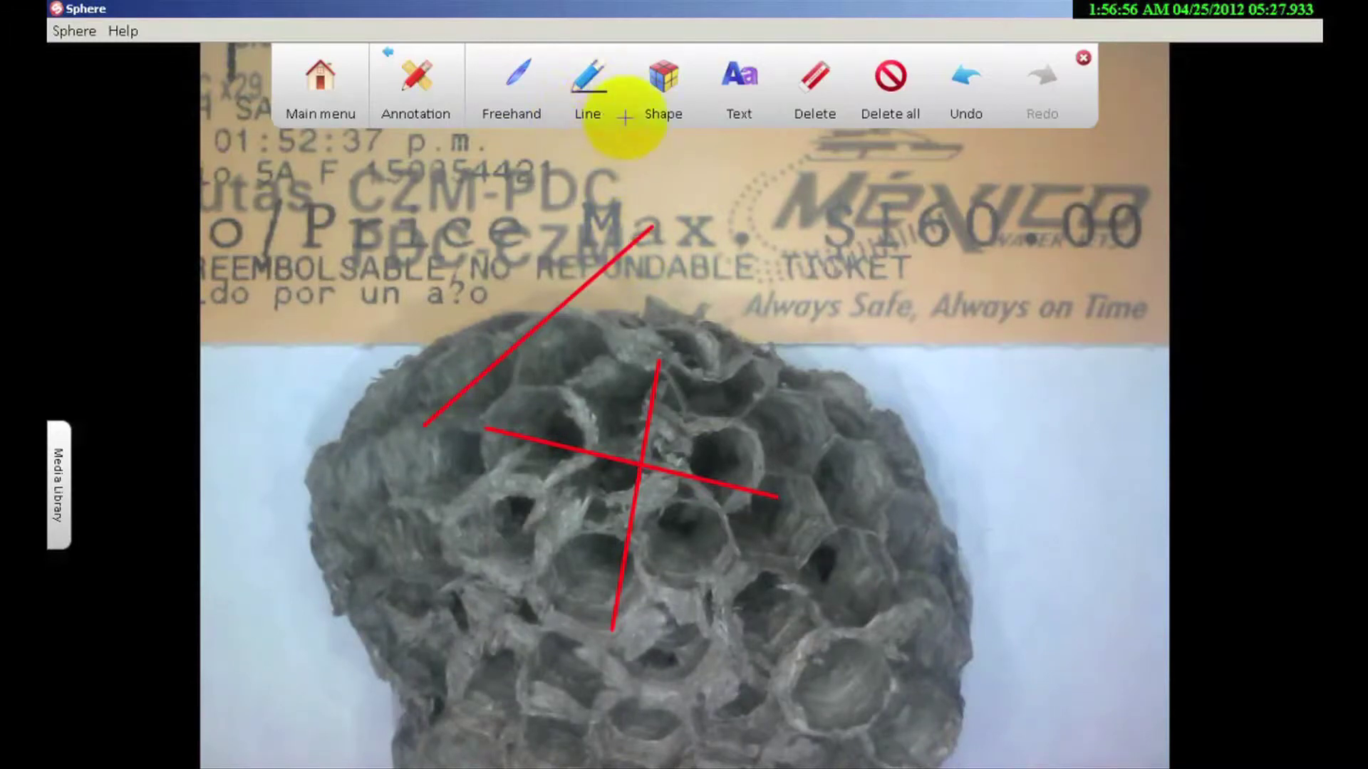
pyautogui.click(582, 91)
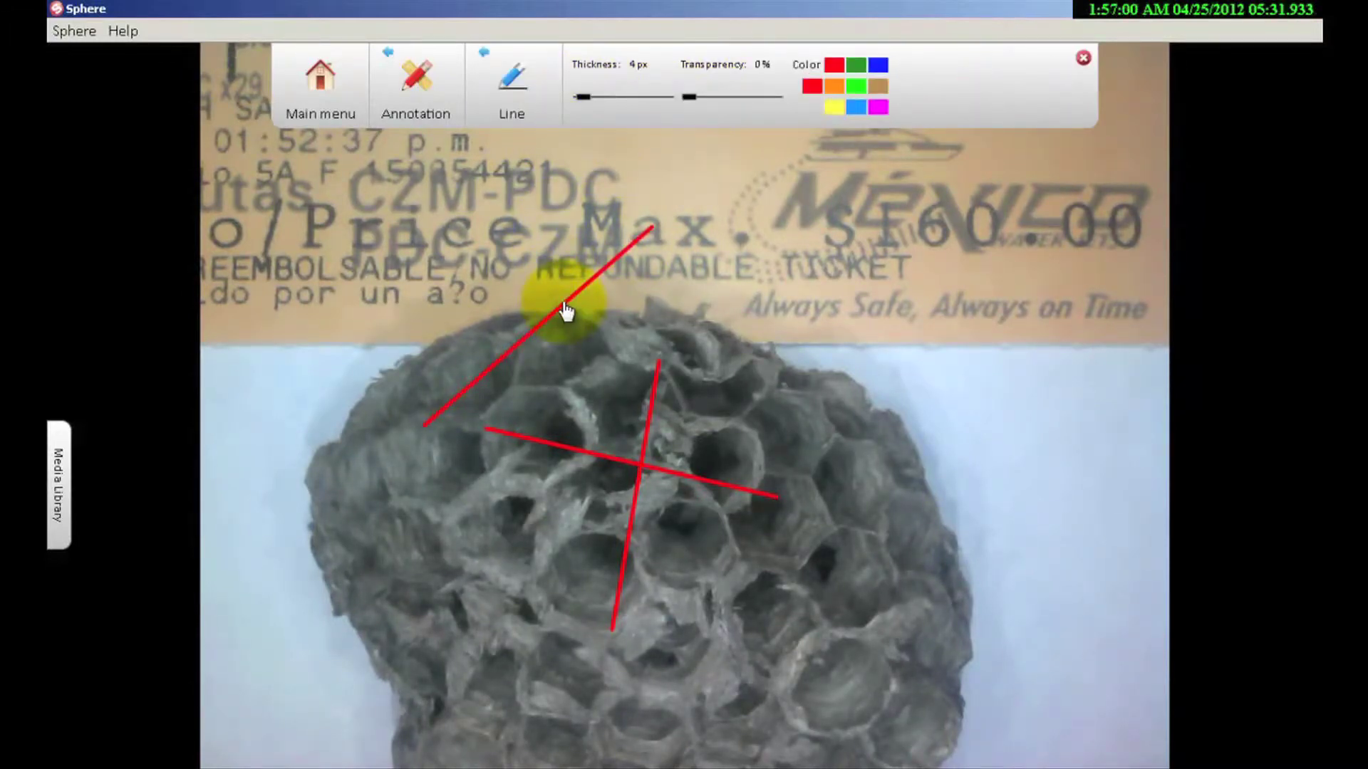
pyautogui.moveTo(531, 265); pyautogui.dragTo(584, 335)
# - Move the short line beside the nest's upper-right edge and the steep line slightly left, and delete all lines
pyautogui.click(513, 71)
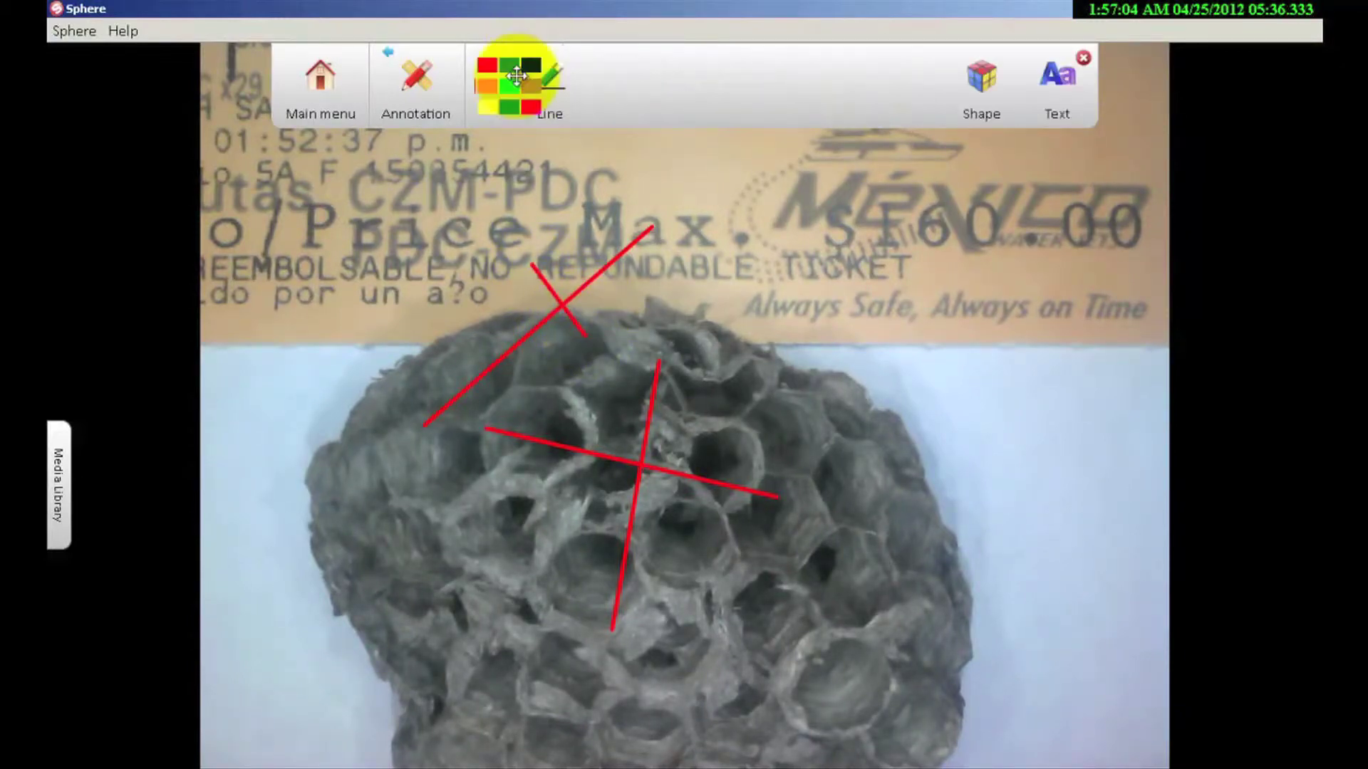
pyautogui.moveTo(559, 304); pyautogui.dragTo(852, 396)
pyautogui.moveTo(636, 460); pyautogui.dragTo(601, 458)
pyautogui.click(813, 98)
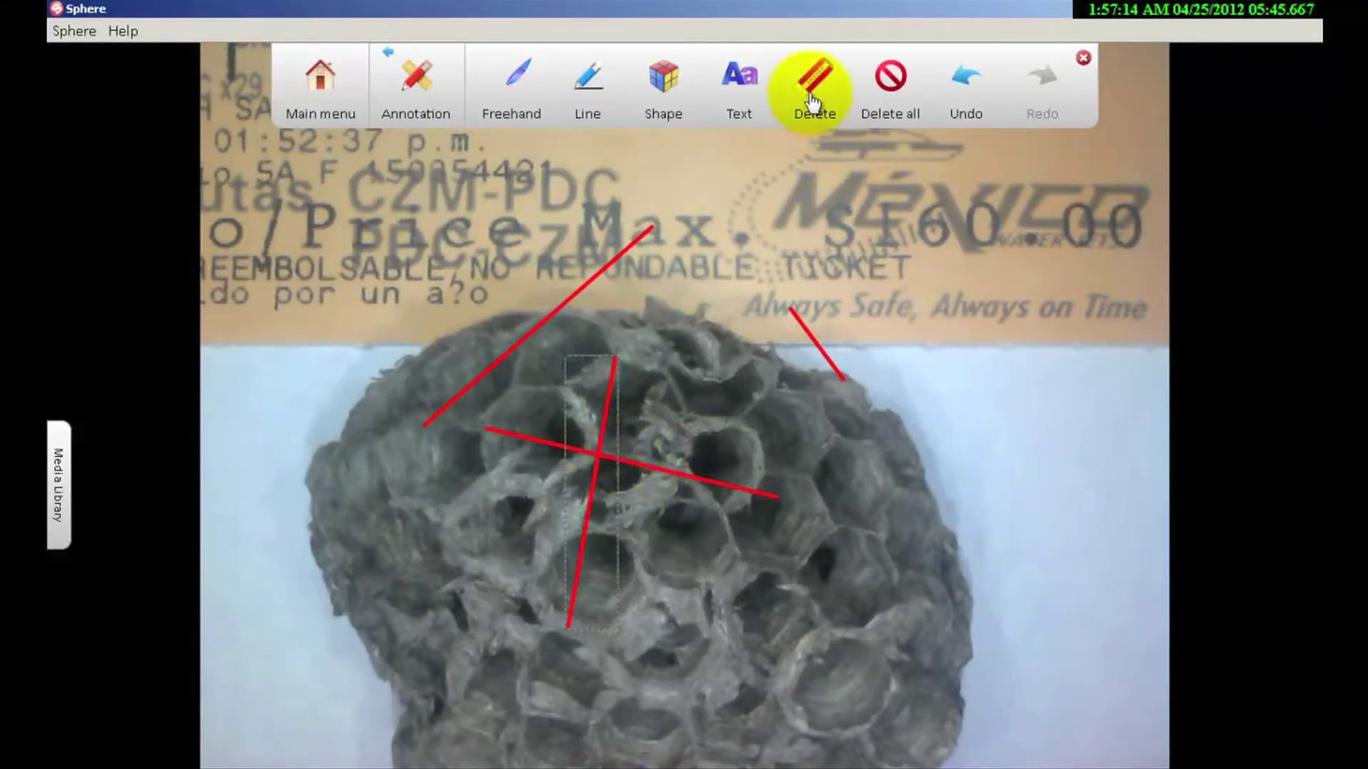
pyautogui.click(890, 94)
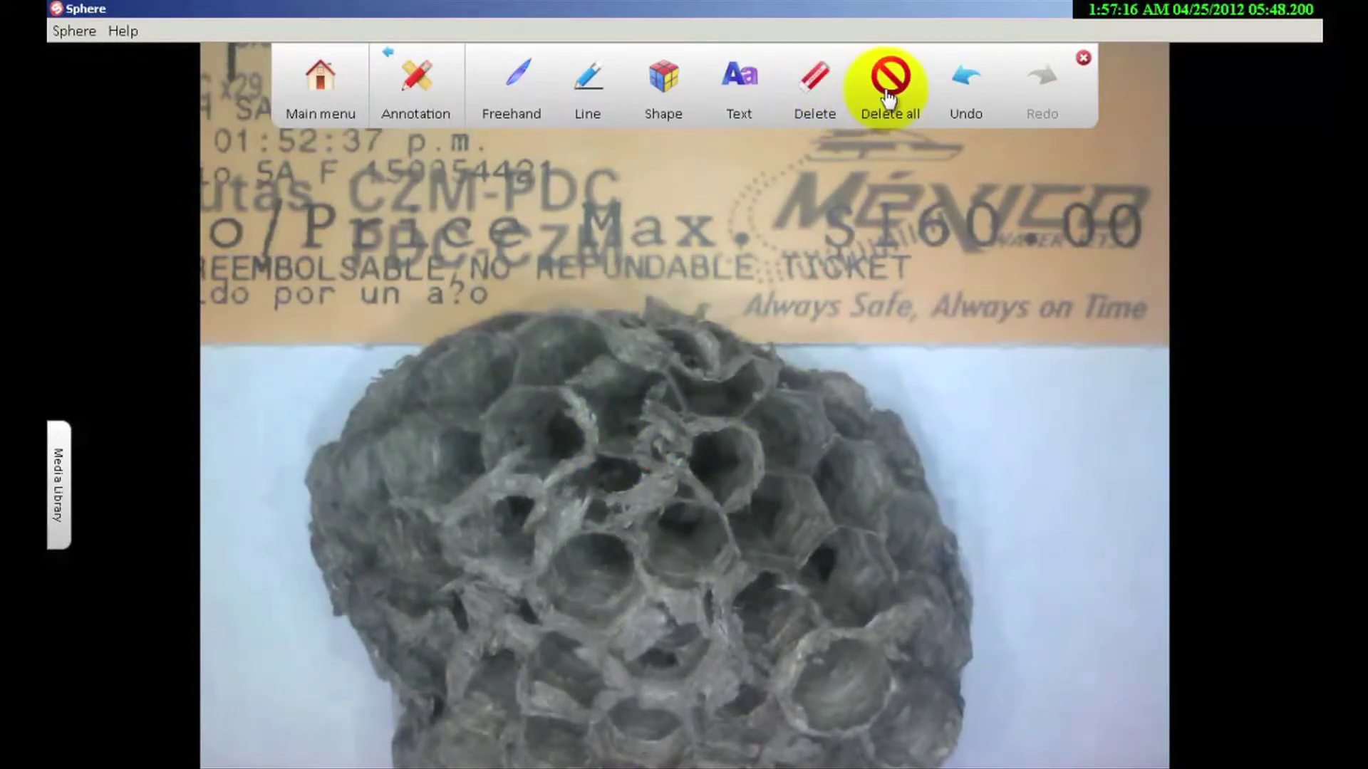
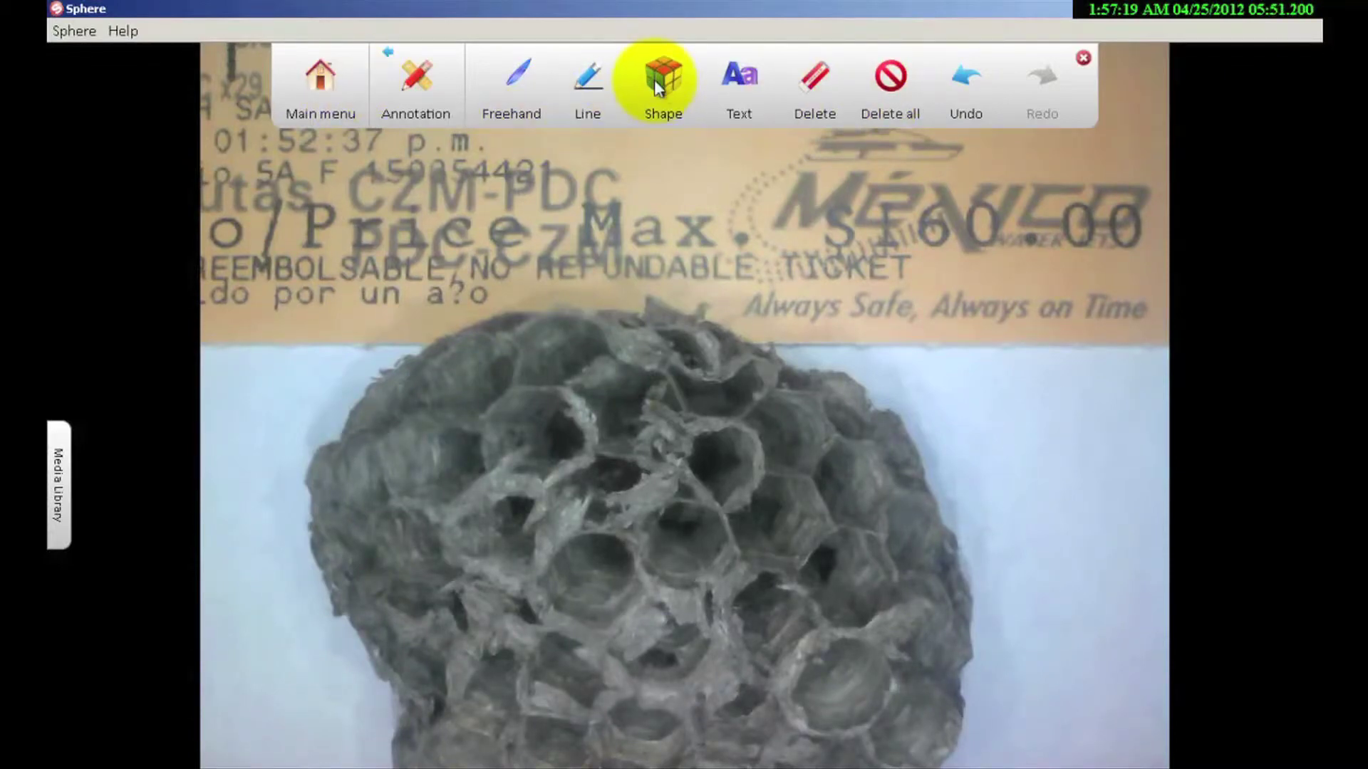
# - Add the text "AVer" in blue Broadway, size 18, over the nest's upper cells
pyautogui.click(738, 77)
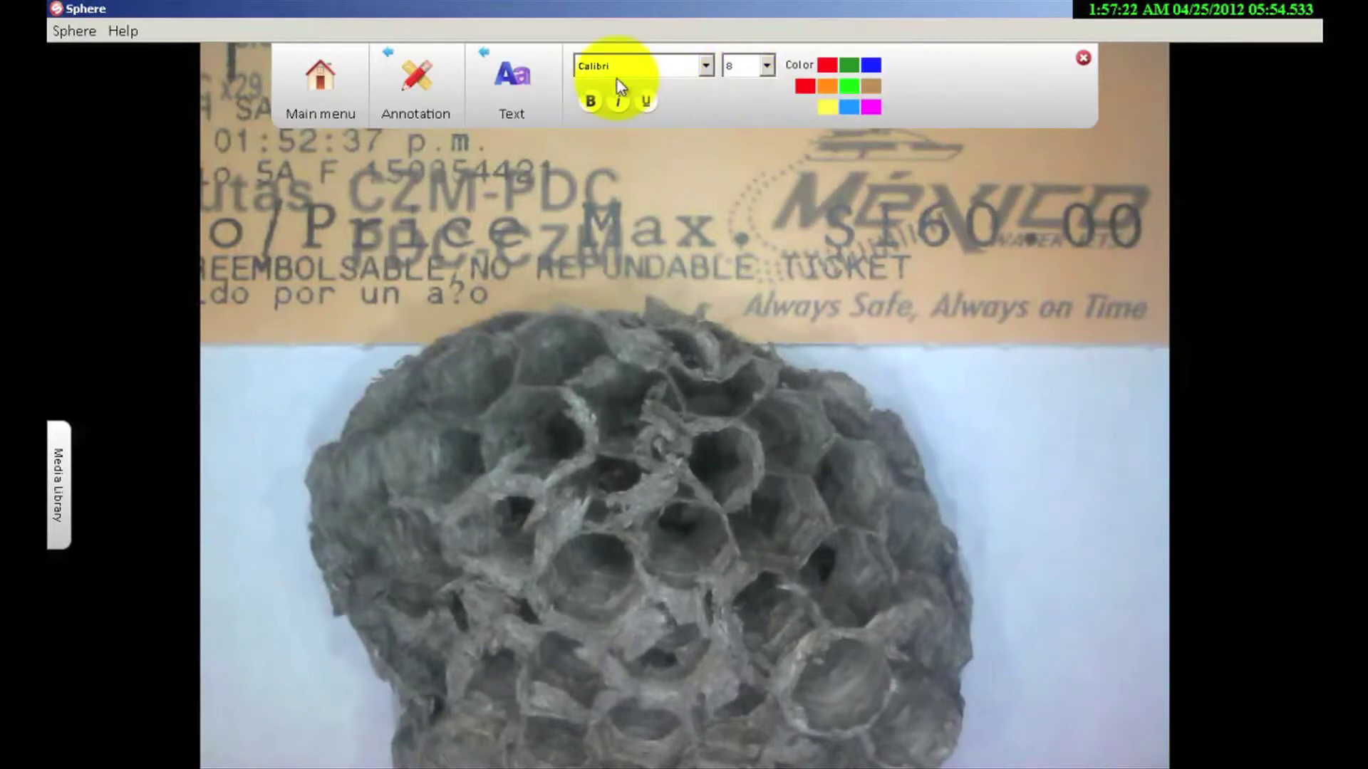
pyautogui.click(706, 66)
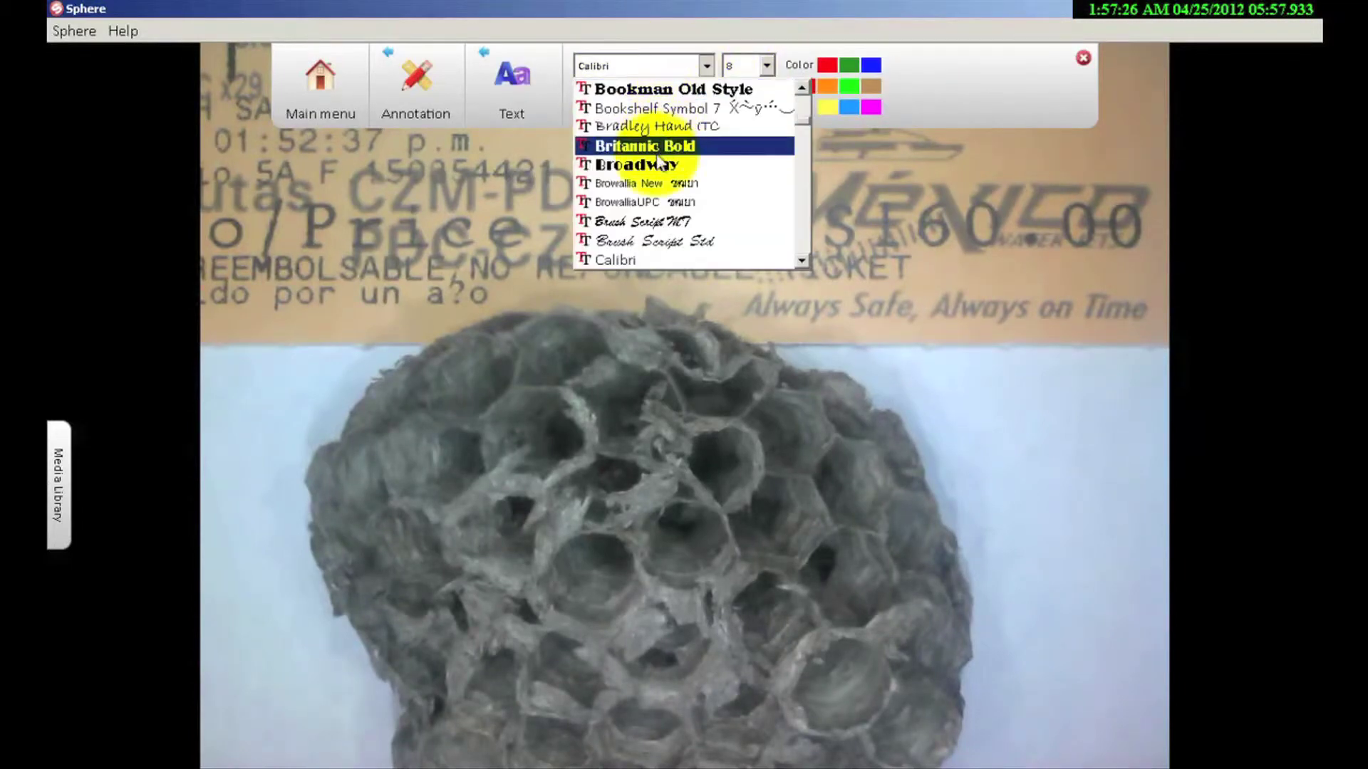
pyautogui.click(657, 163)
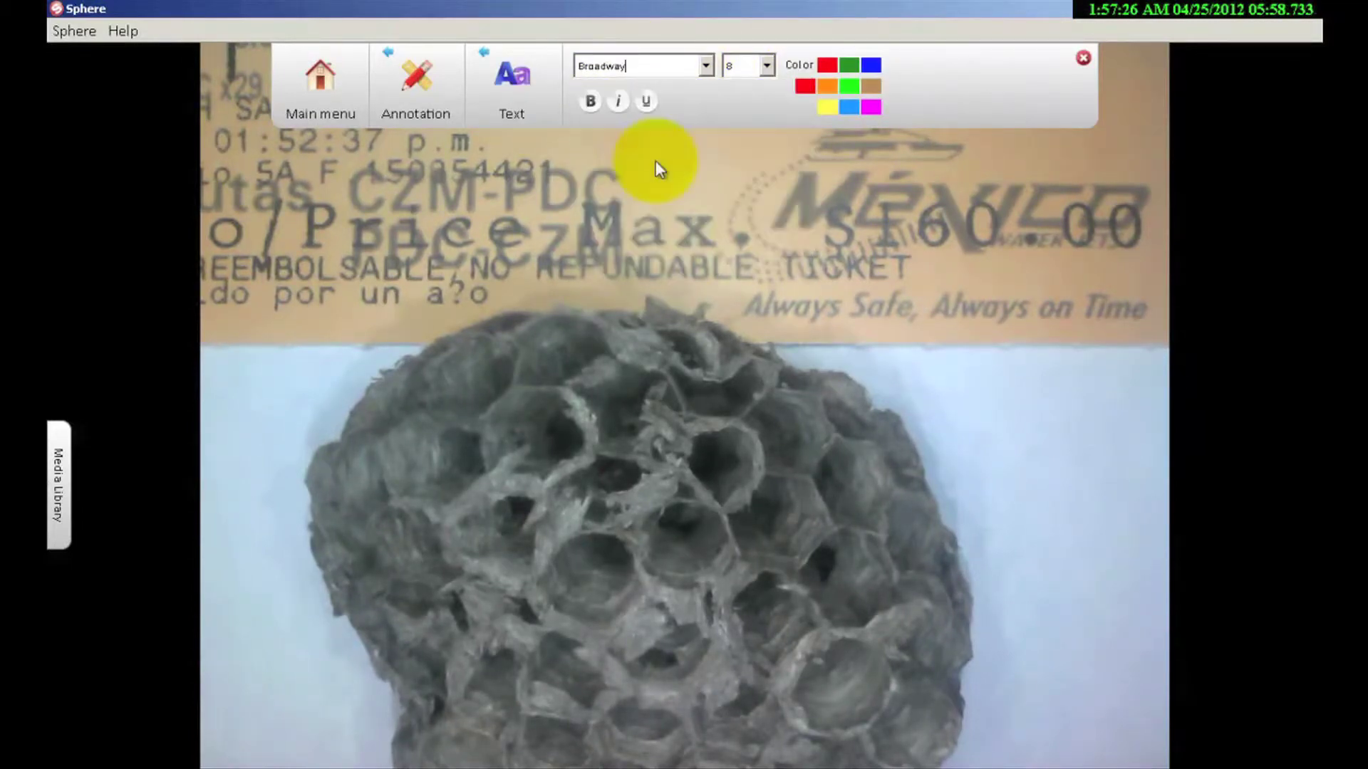
pyautogui.click(766, 66)
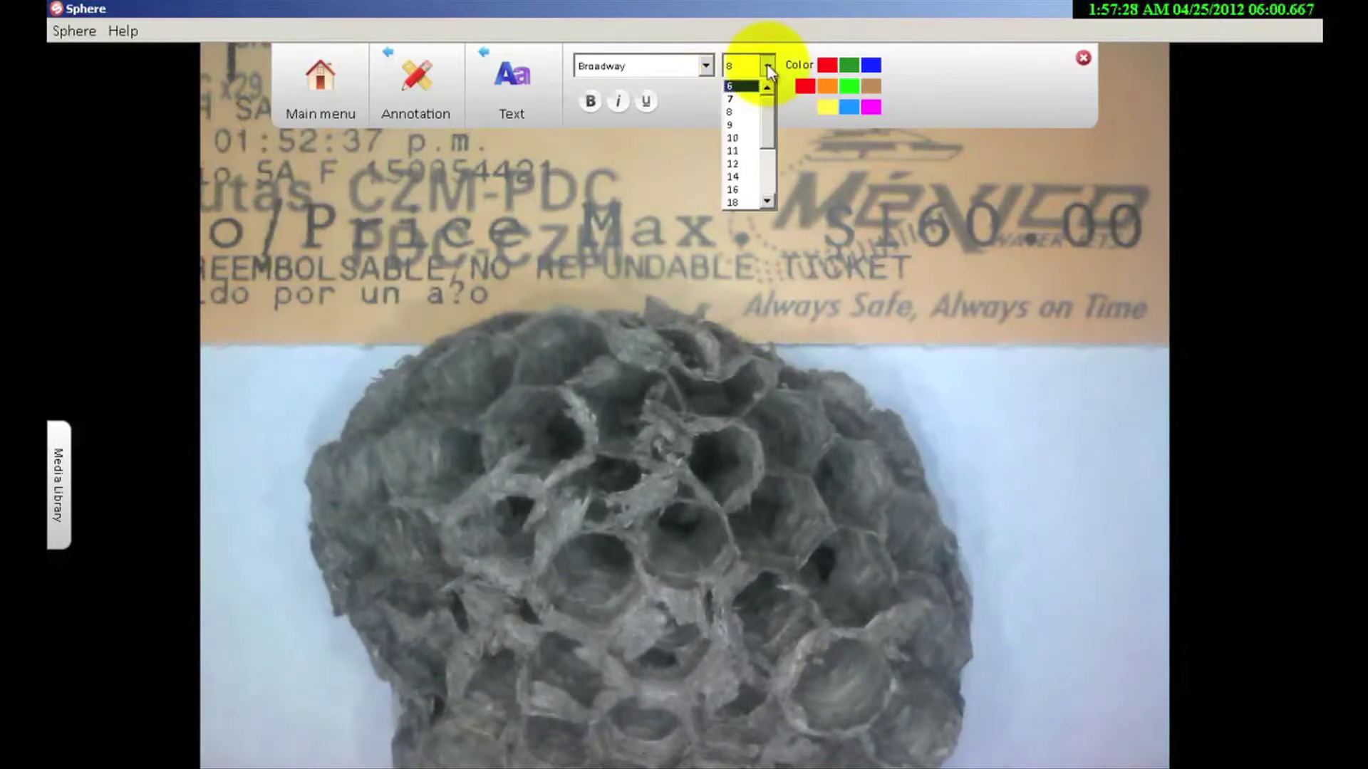
pyautogui.click(733, 202)
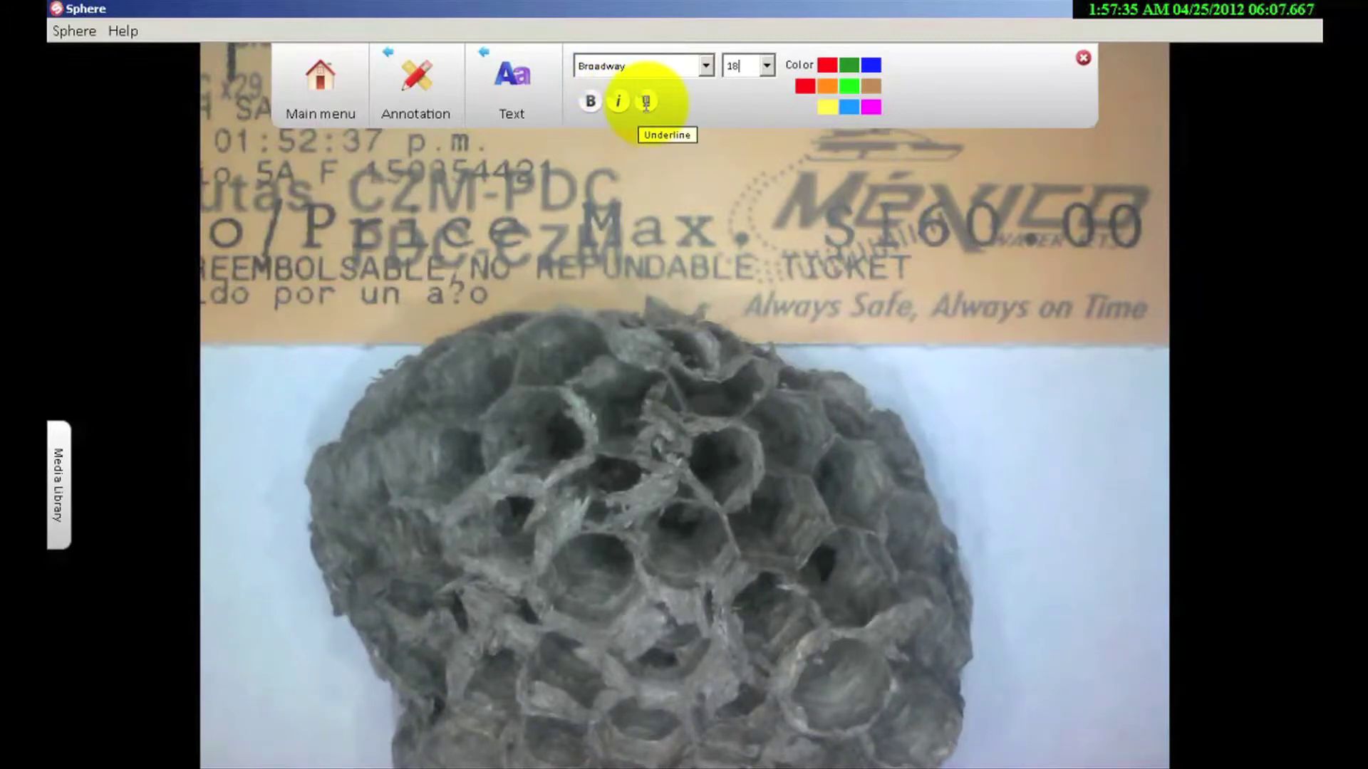
pyautogui.click(871, 64)
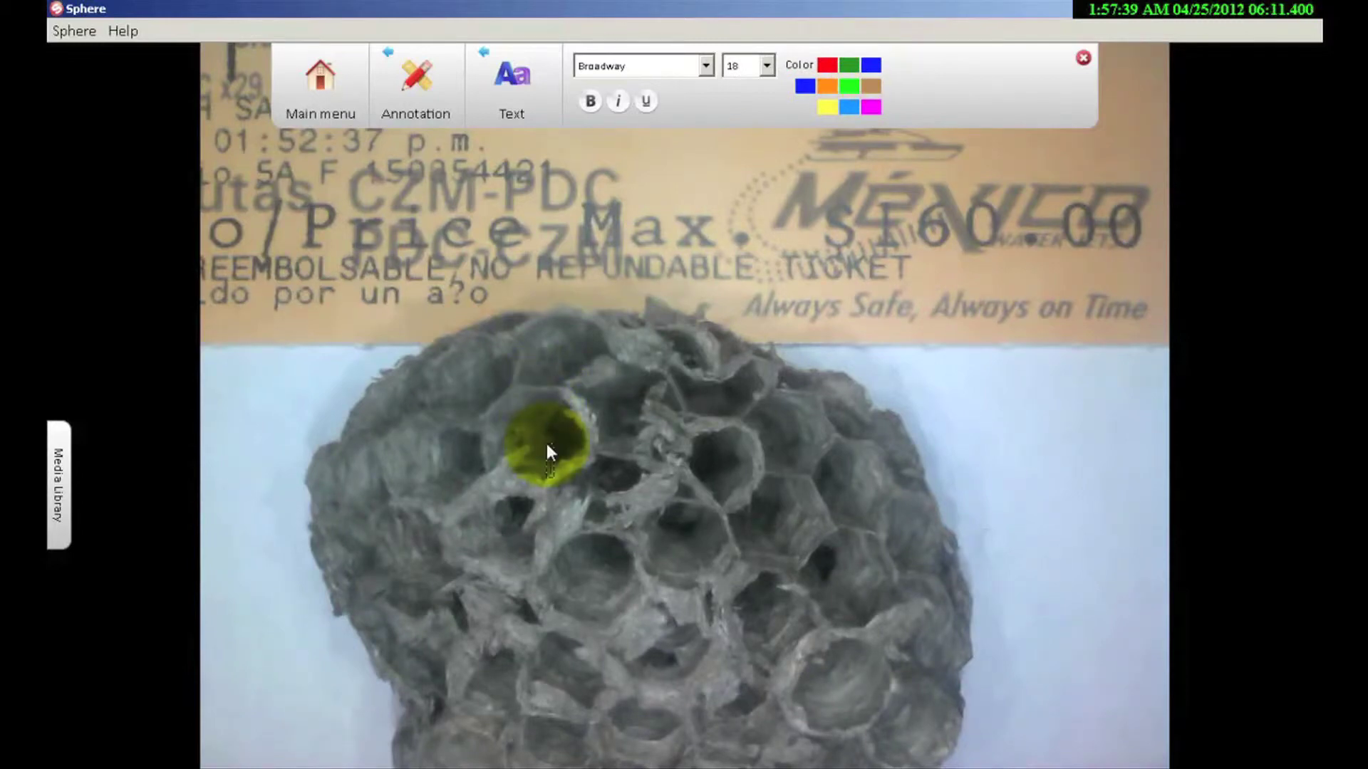
pyautogui.write('Aver')
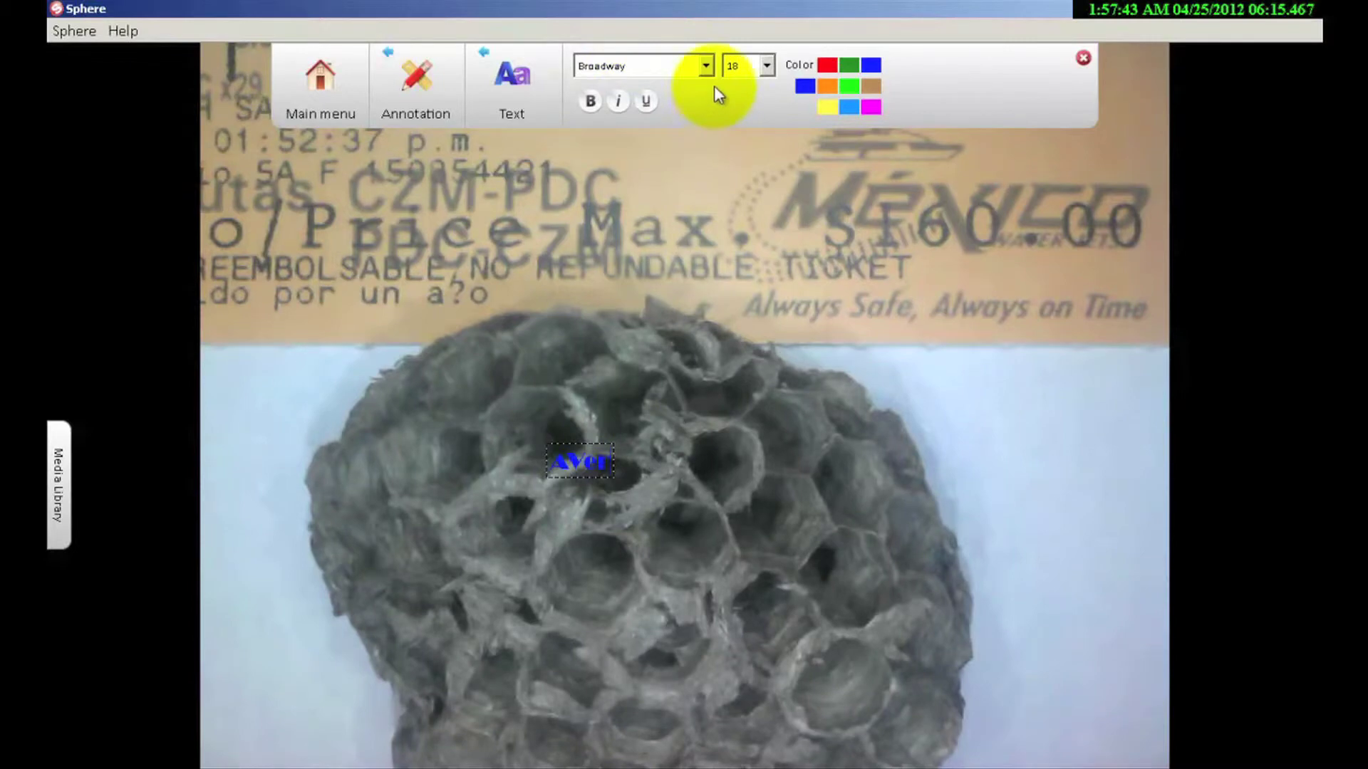
# - Add a second blue "AVer" text at size 48 over the nest's lower cells
pyautogui.click(766, 66)
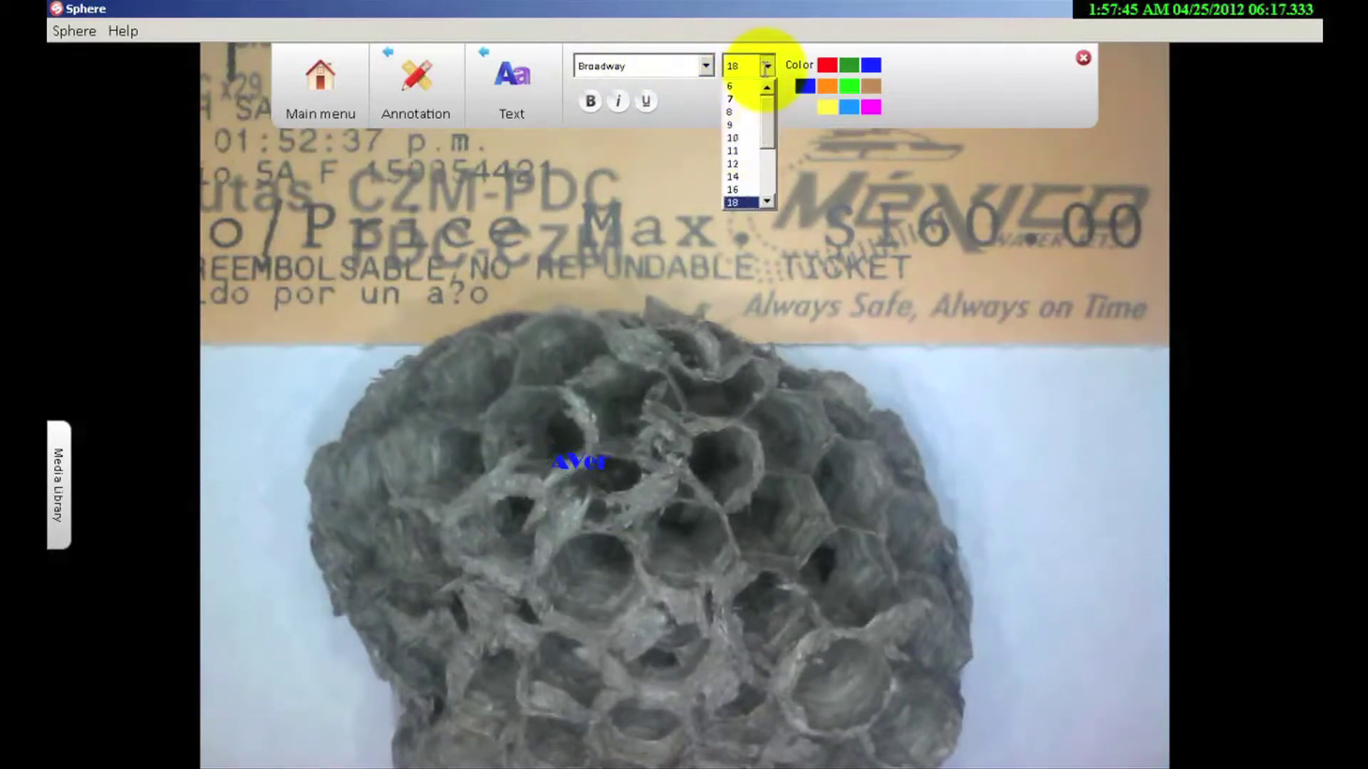
pyautogui.scroll(-4, 758, 136)
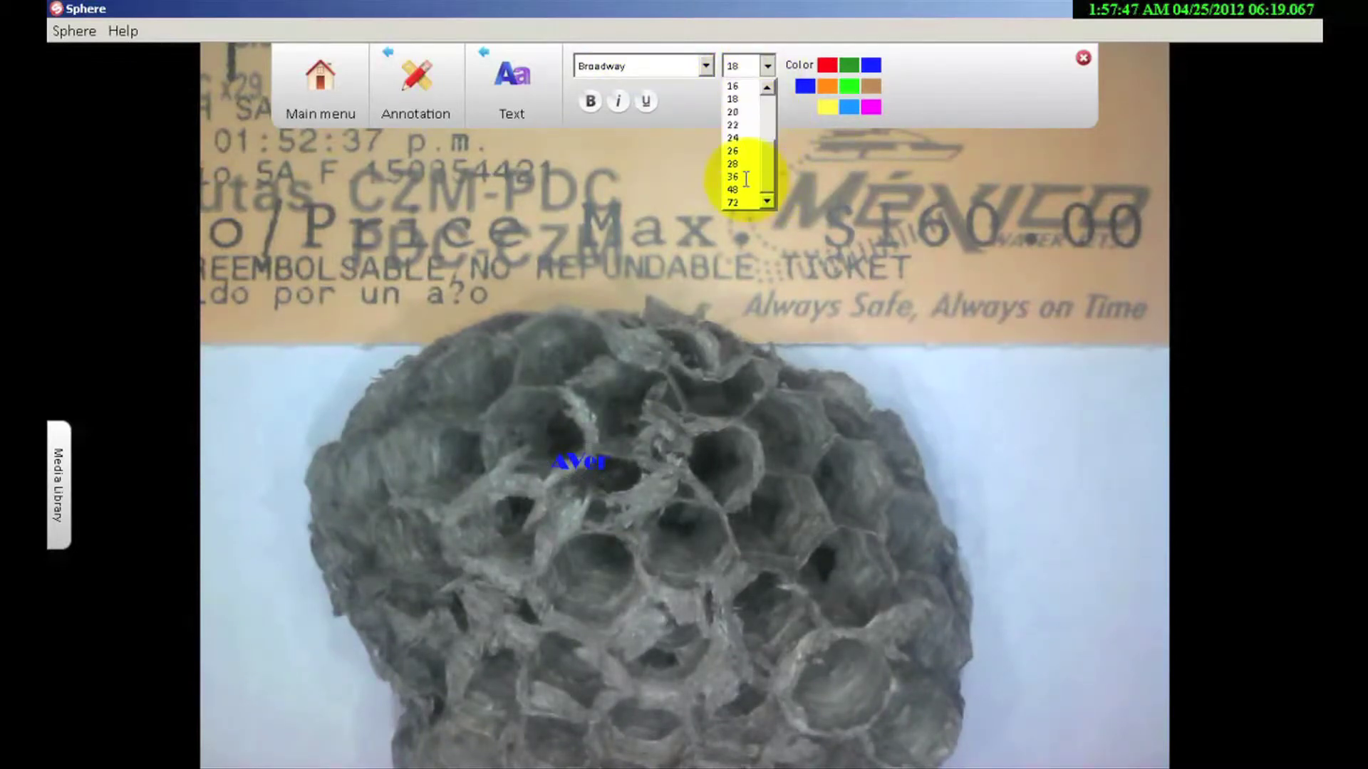
pyautogui.click(740, 190)
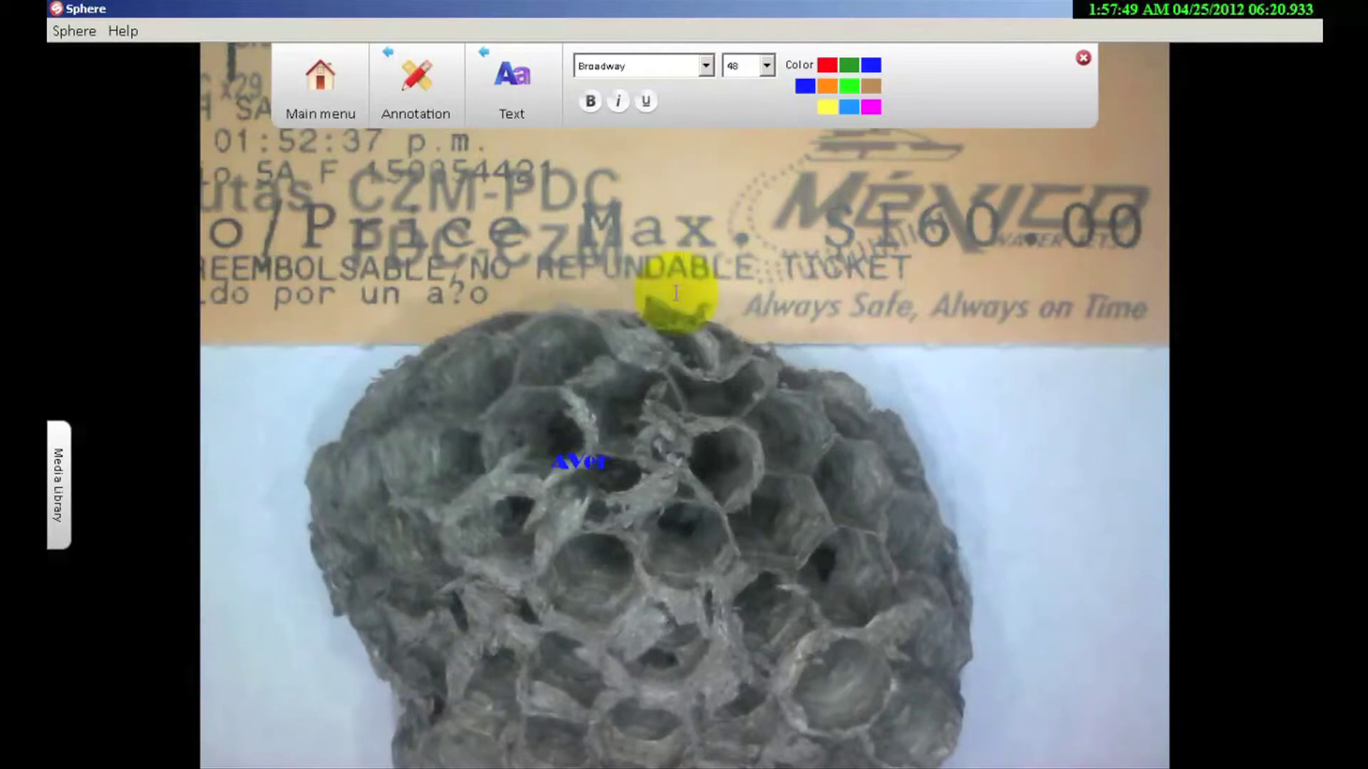
pyautogui.click(582, 585)
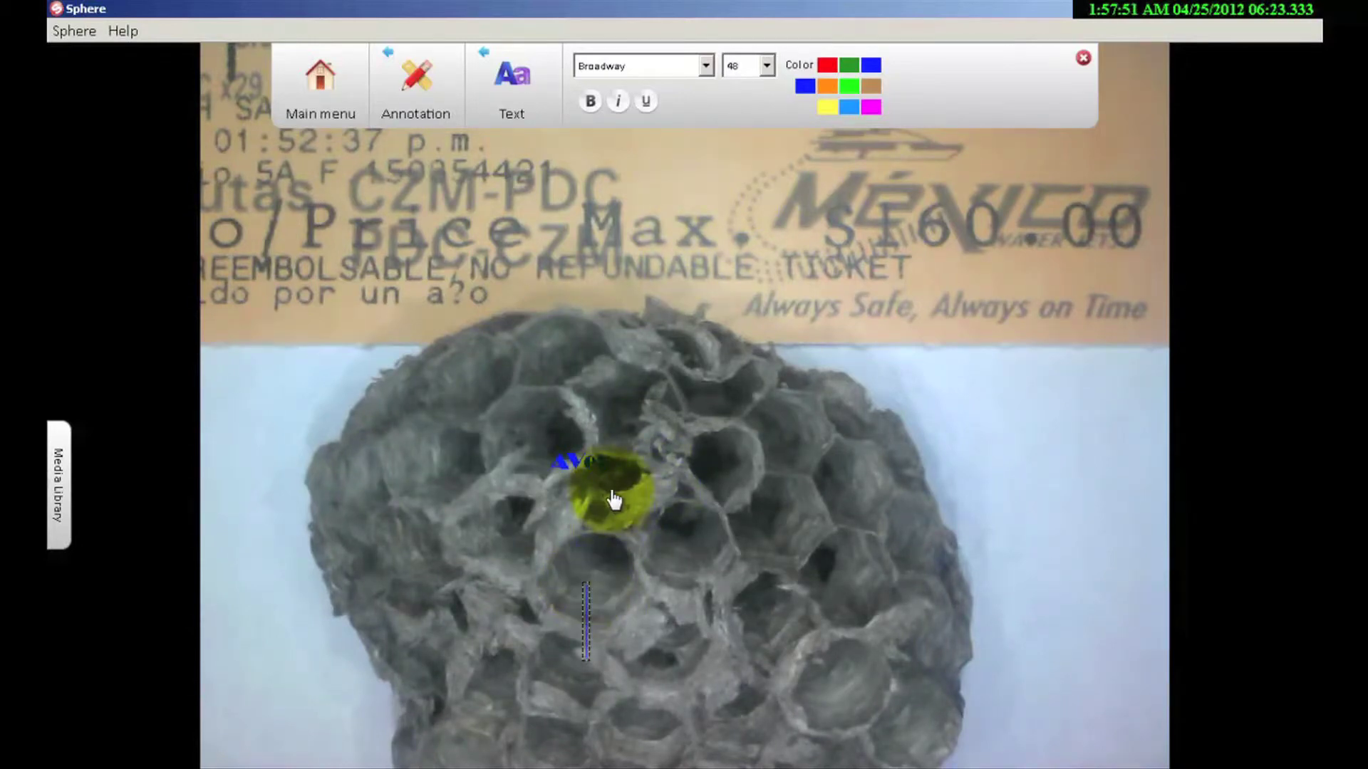
pyautogui.write('AVer')
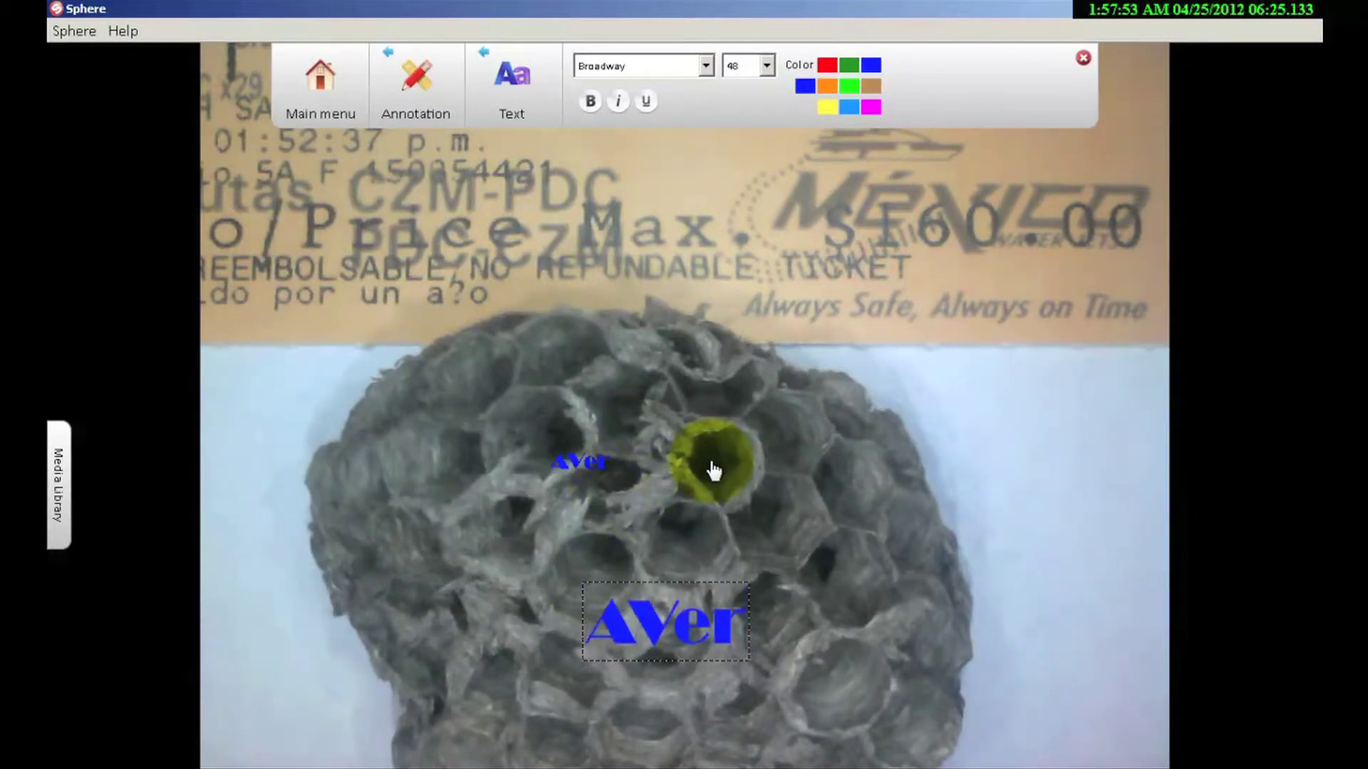
# - Reposition the large "AVer" text on the image and delete all annotations
pyautogui.click(502, 81)
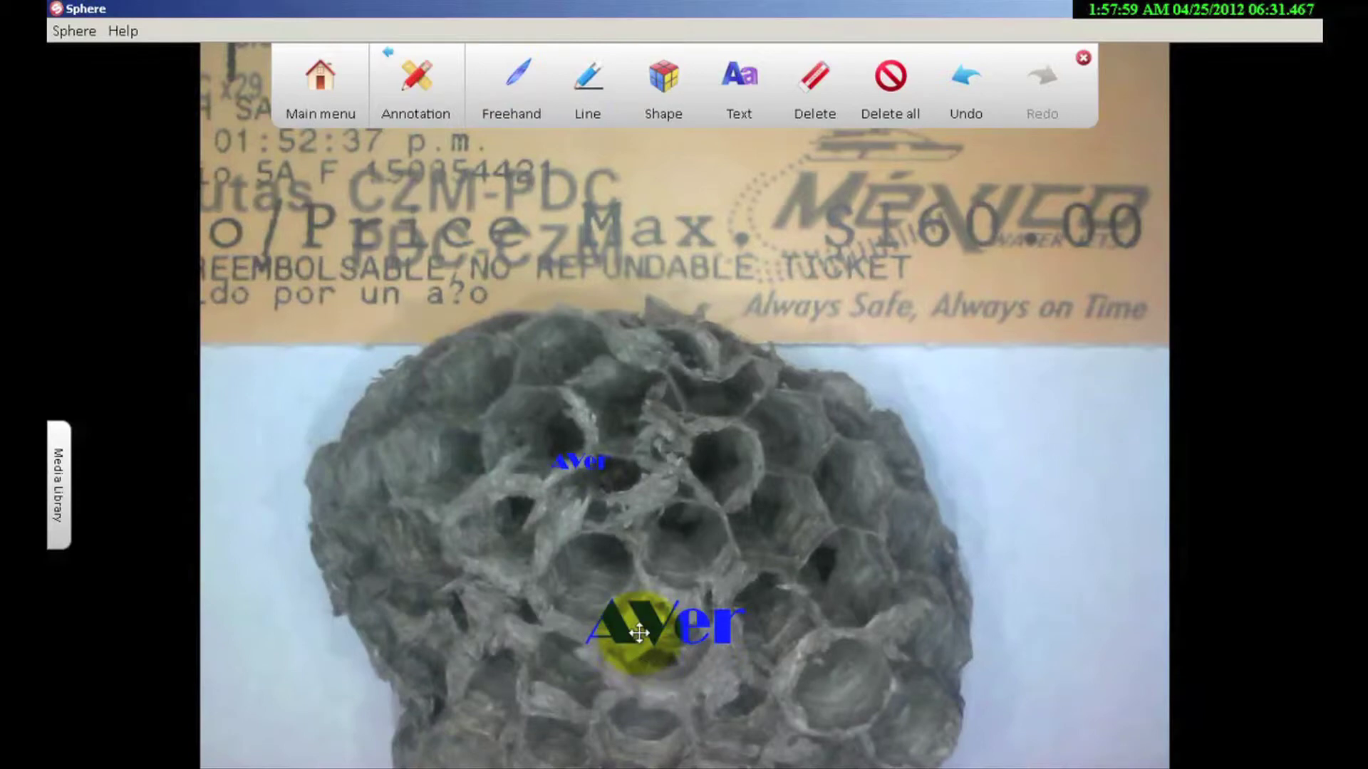
pyautogui.moveTo(635, 622); pyautogui.dragTo(499, 541)
pyautogui.moveTo(377, 422)
pyautogui.mouseDown()
pyautogui.moveTo(359, 403)
pyautogui.moveTo(632, 394)
pyautogui.moveTo(770, 263)
pyautogui.moveTo(762, 227)
pyautogui.moveTo(681, 186)
pyautogui.mouseUp()
pyautogui.click(893, 87)
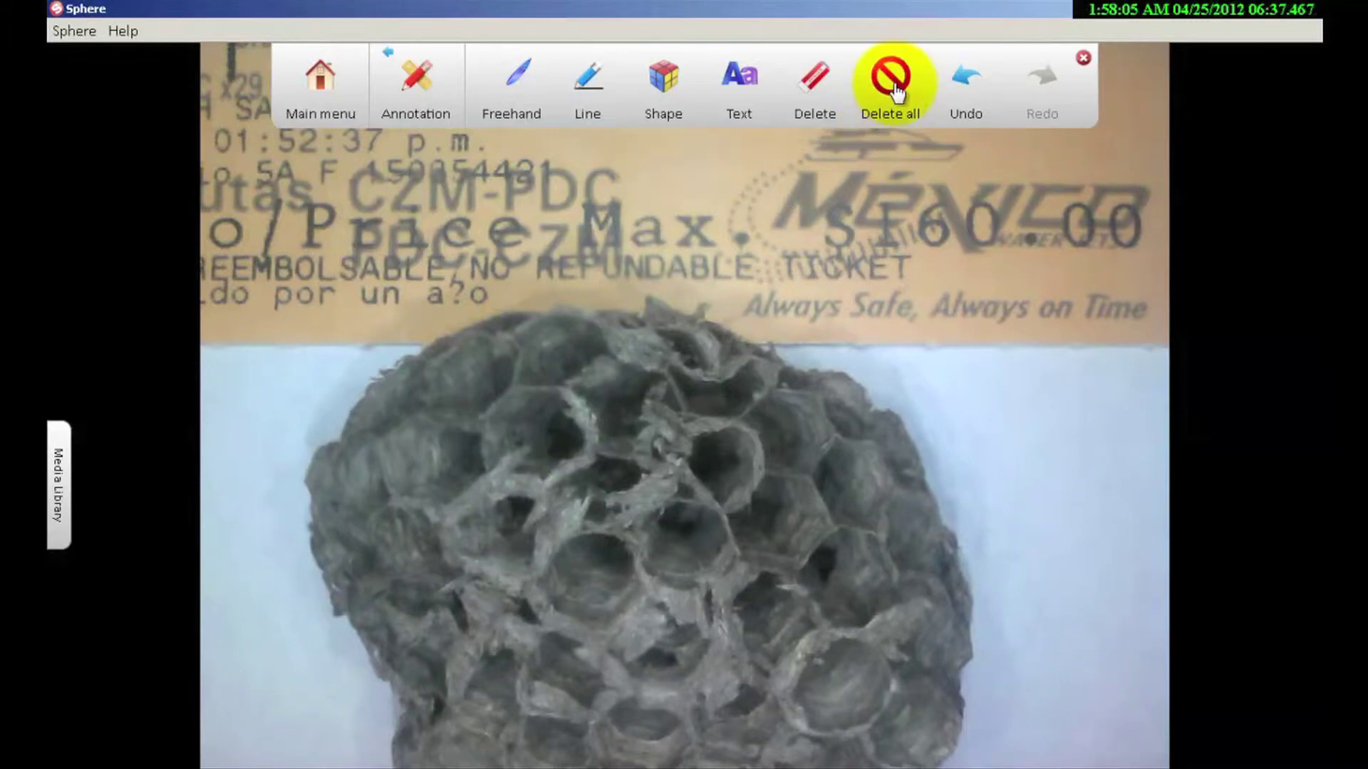
# - Turn on the presenter's Spotlight over the live image
pyautogui.click(332, 89)
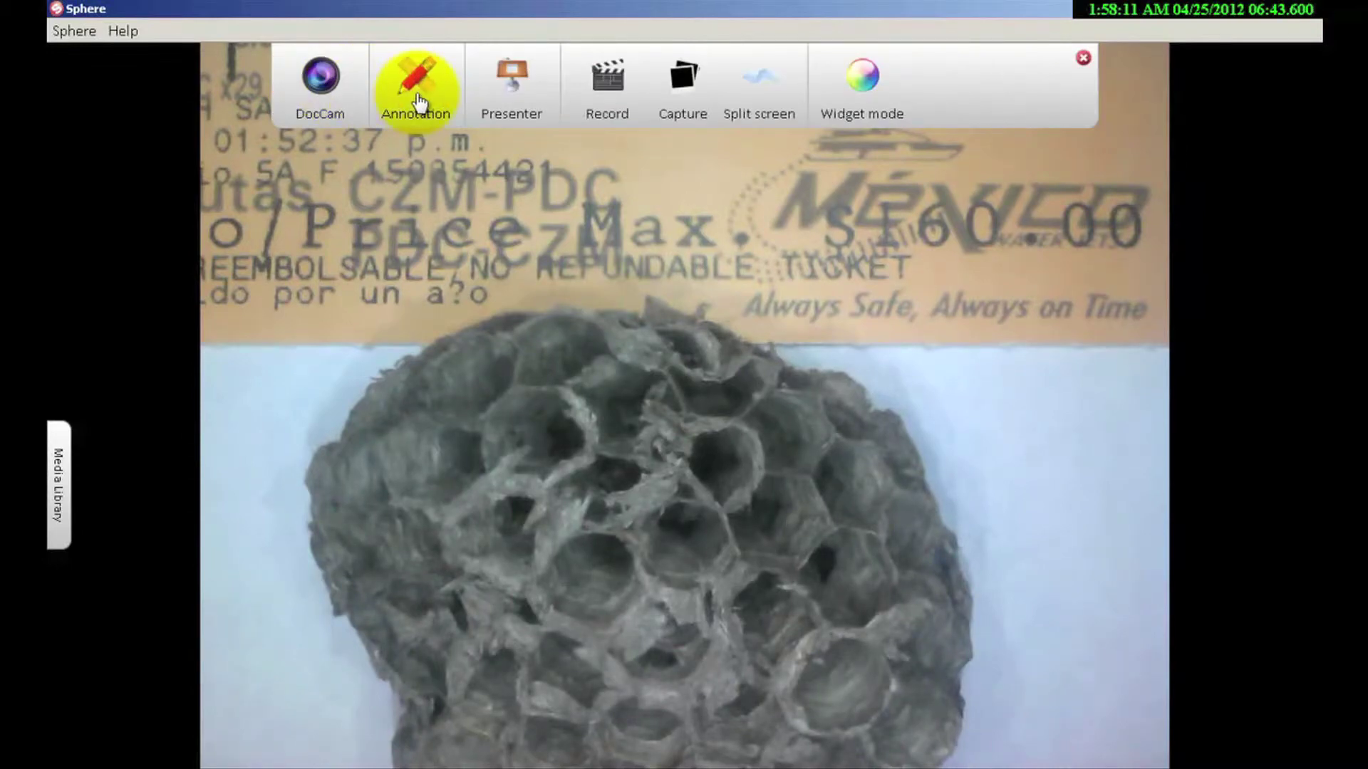
pyautogui.click(505, 83)
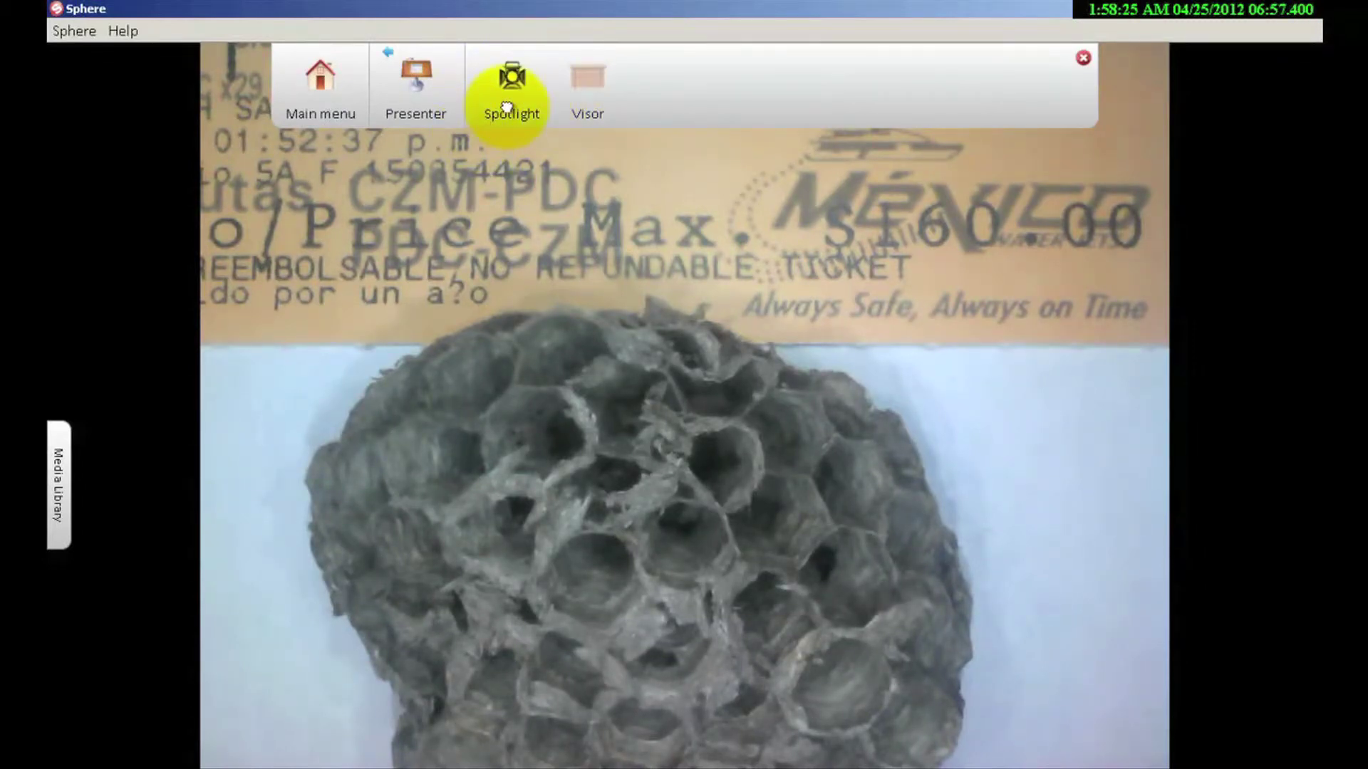
pyautogui.click(511, 81)
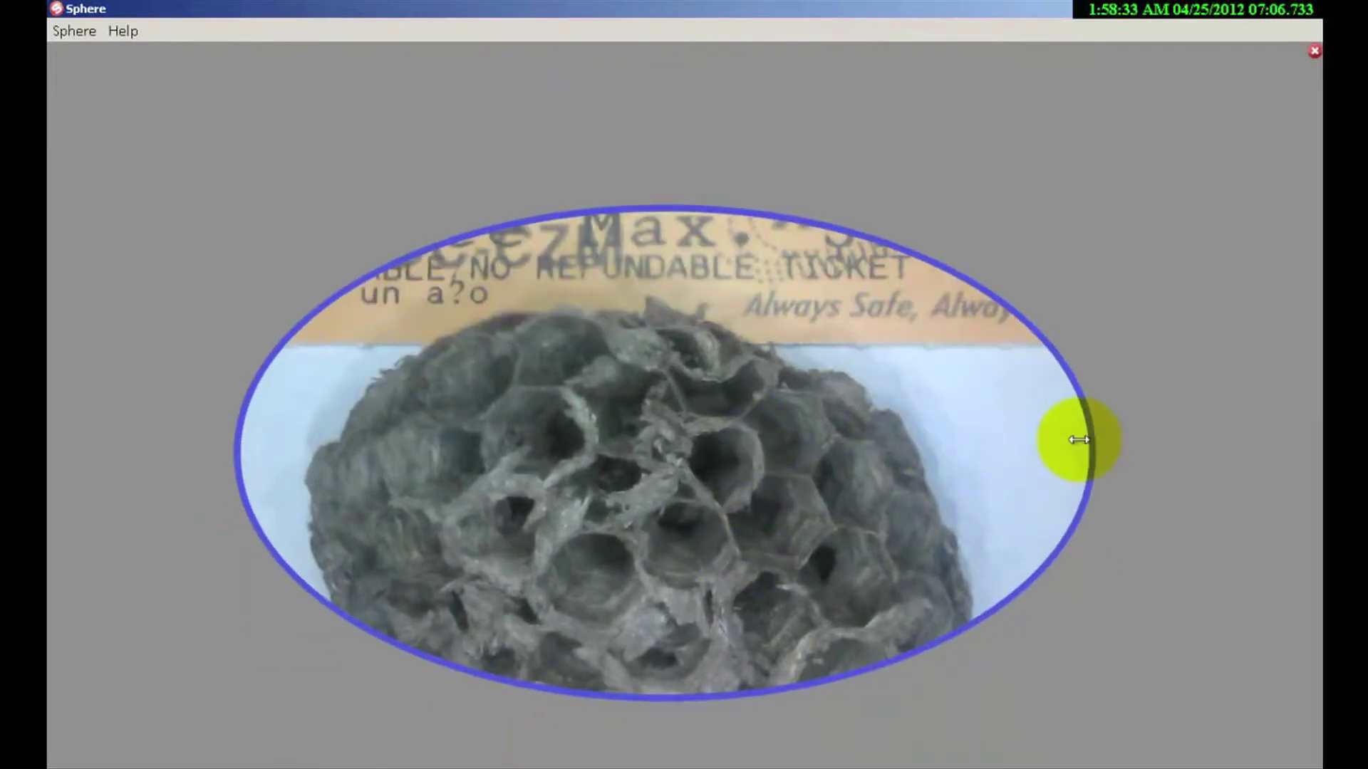
# - Shrink the spotlight to a small circle and place it over the ticket's "REFUNDABLE" text
pyautogui.moveTo(1075, 442); pyautogui.dragTo(791, 473)
pyautogui.moveTo(681, 705); pyautogui.dragTo(682, 514)
pyautogui.moveTo(791, 464)
pyautogui.mouseDown()
pyautogui.moveTo(720, 467)
pyautogui.moveTo(732, 471)
pyautogui.moveTo(720, 363)
pyautogui.moveTo(696, 361)
pyautogui.moveTo(678, 387)
pyautogui.moveTo(702, 293)
pyautogui.moveTo(742, 256)
pyautogui.moveTo(610, 266)
pyautogui.mouseUp()
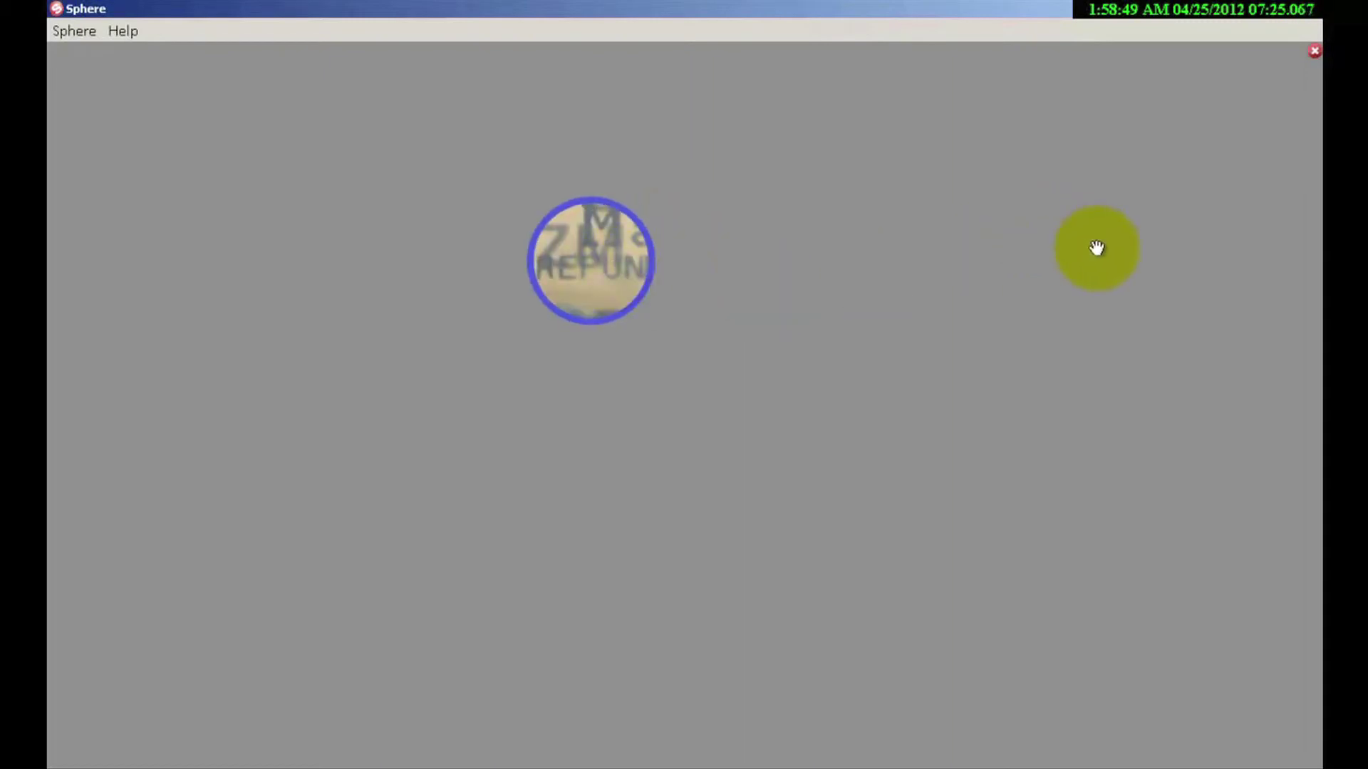
# - Close the spotlight, cover the image with the Visor, lower it to reveal the ticket's upper text, and close it
pyautogui.click(1314, 52)
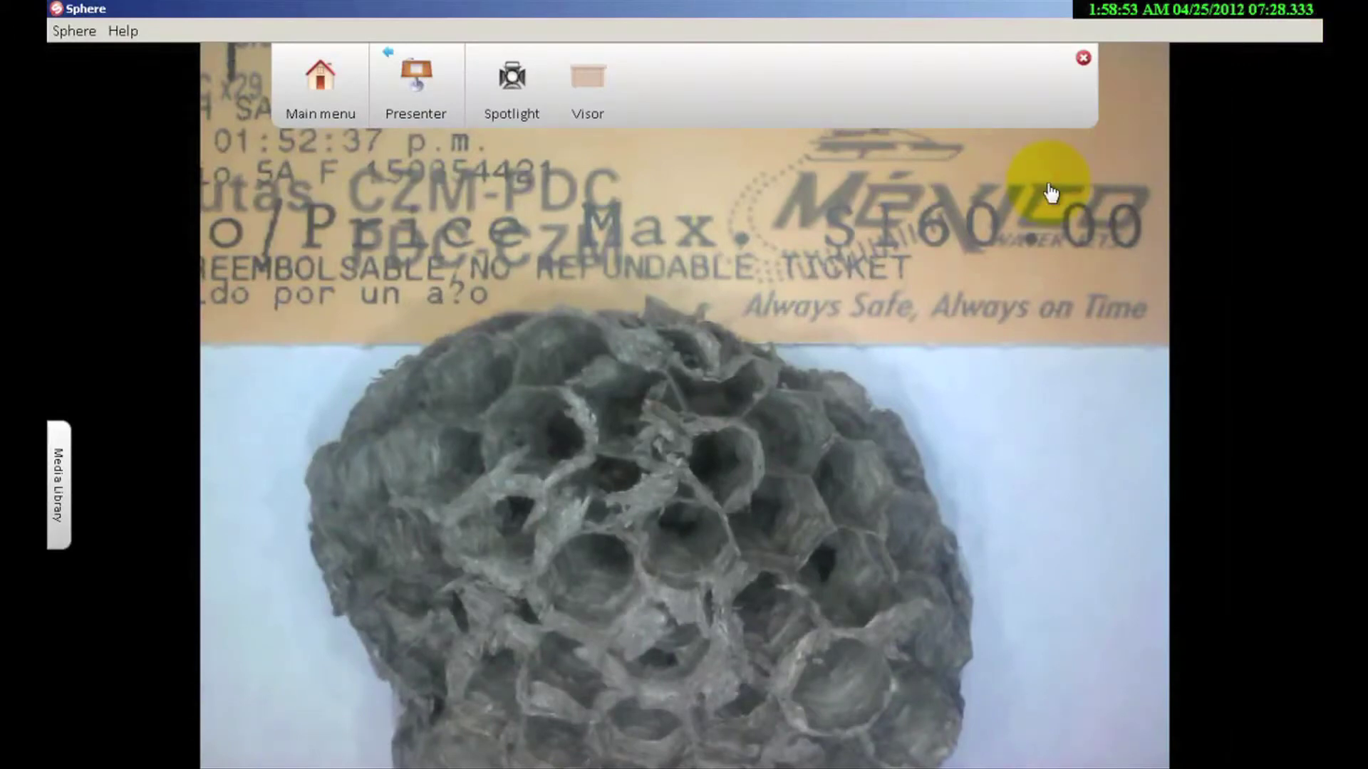
pyautogui.click(595, 77)
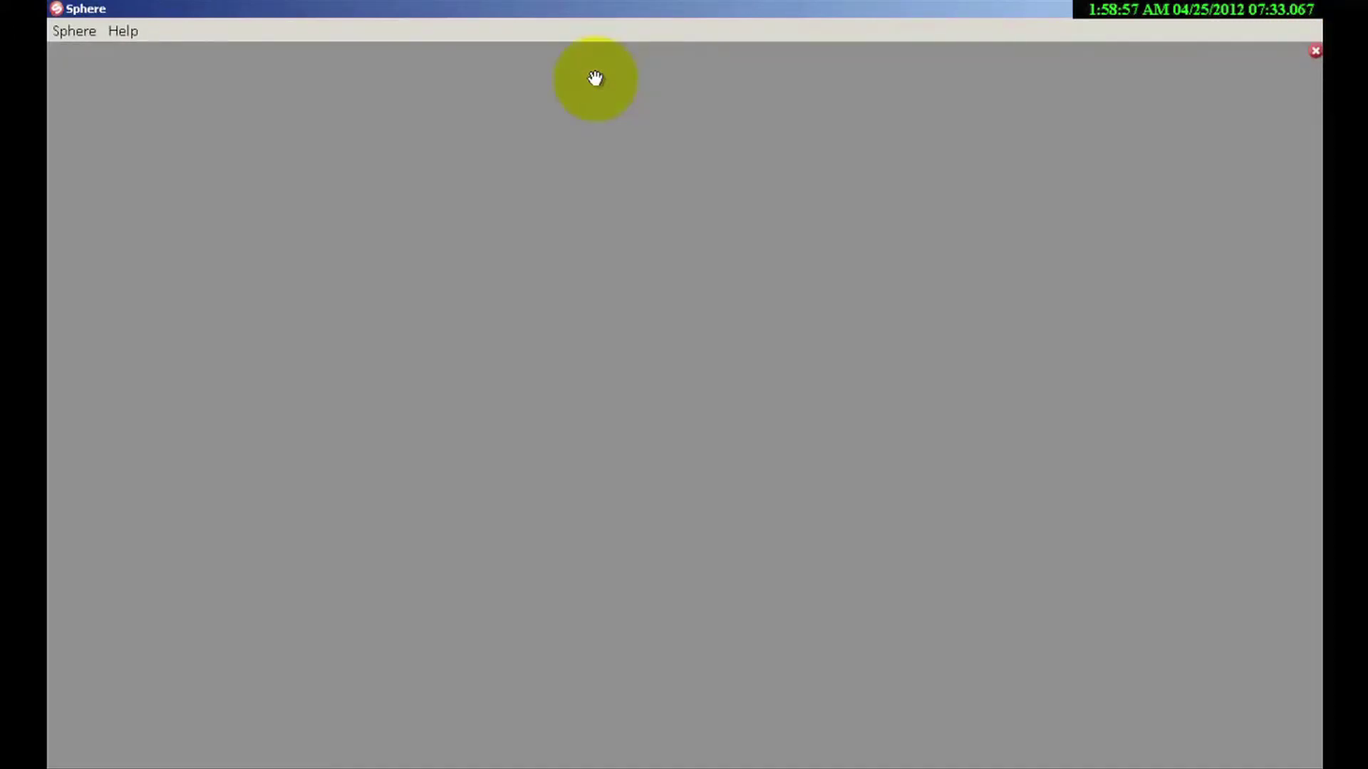
pyautogui.moveTo(594, 77); pyautogui.dragTo(608, 266)
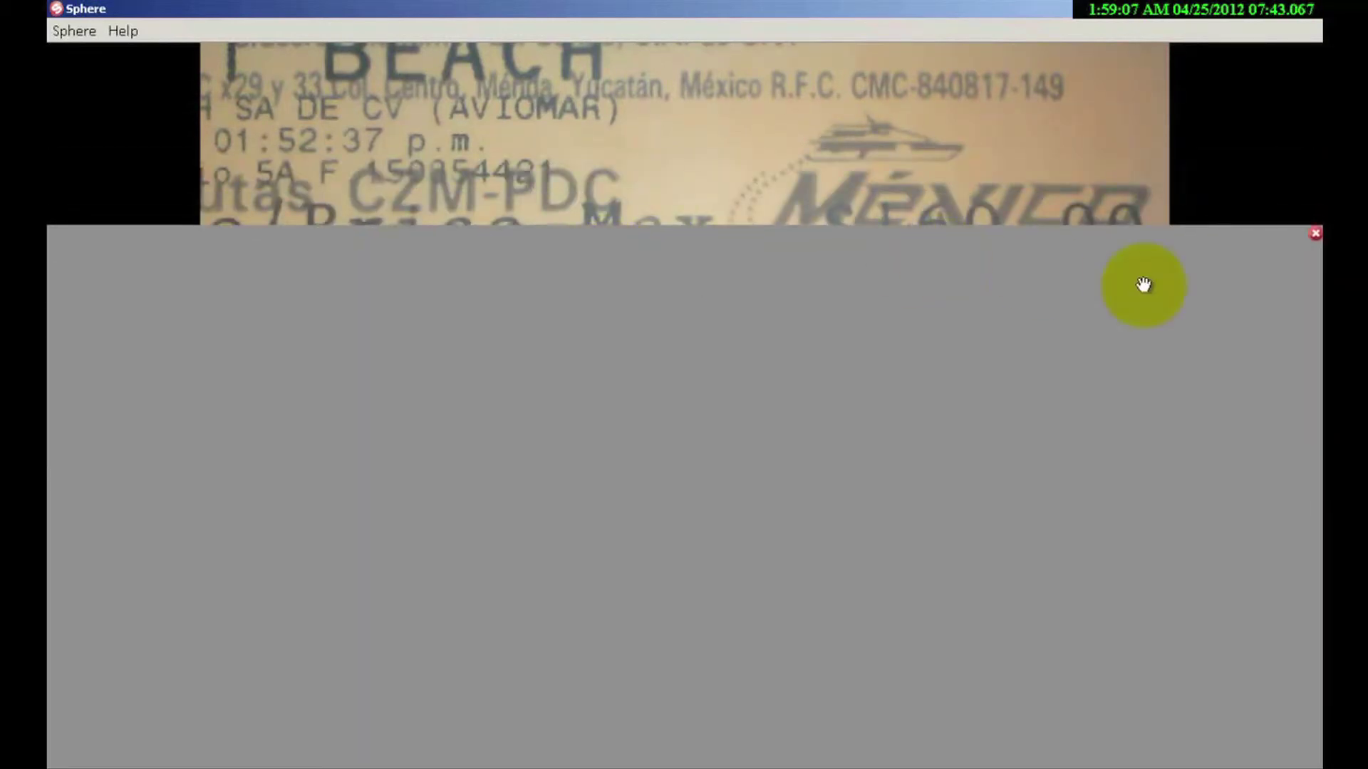
pyautogui.click(1316, 235)
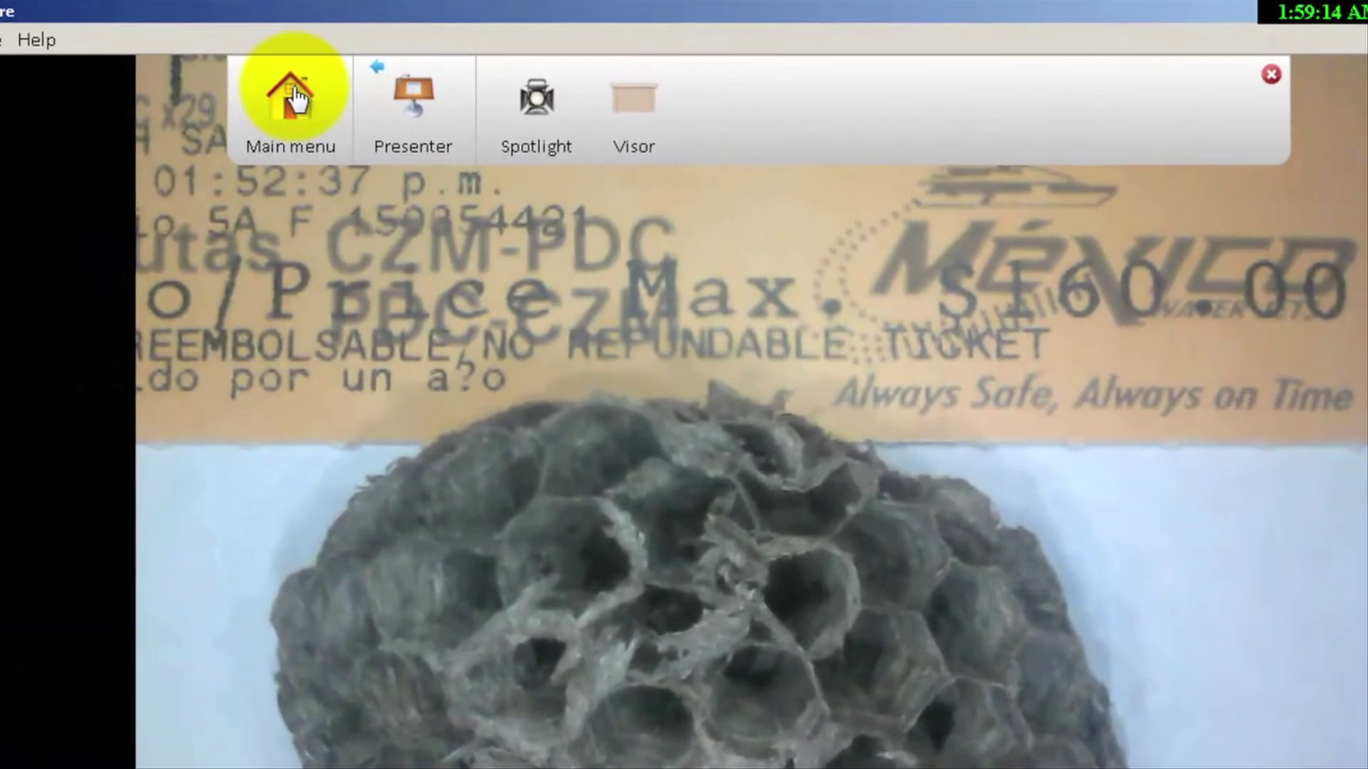
# - Record a short video of the live camera image and stop the recording
pyautogui.click(317, 79)
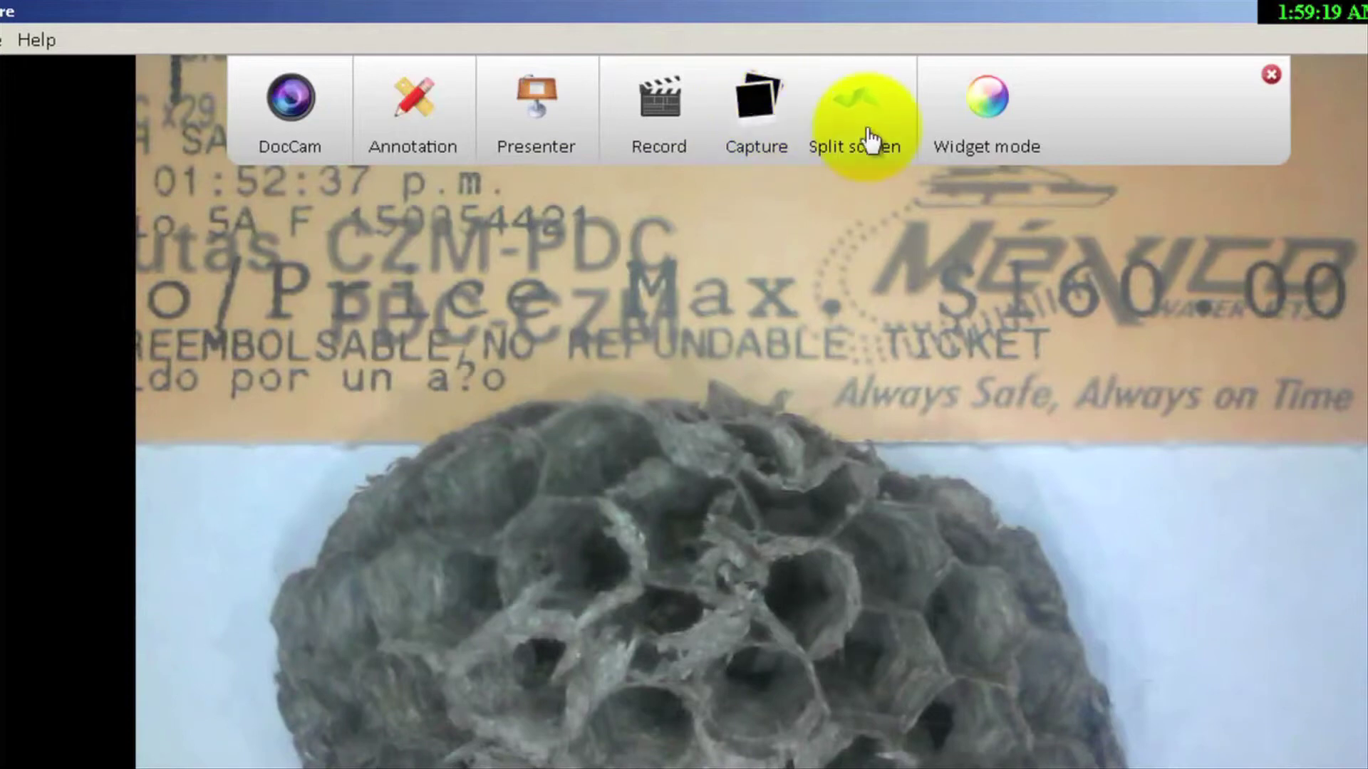
pyautogui.click(667, 106)
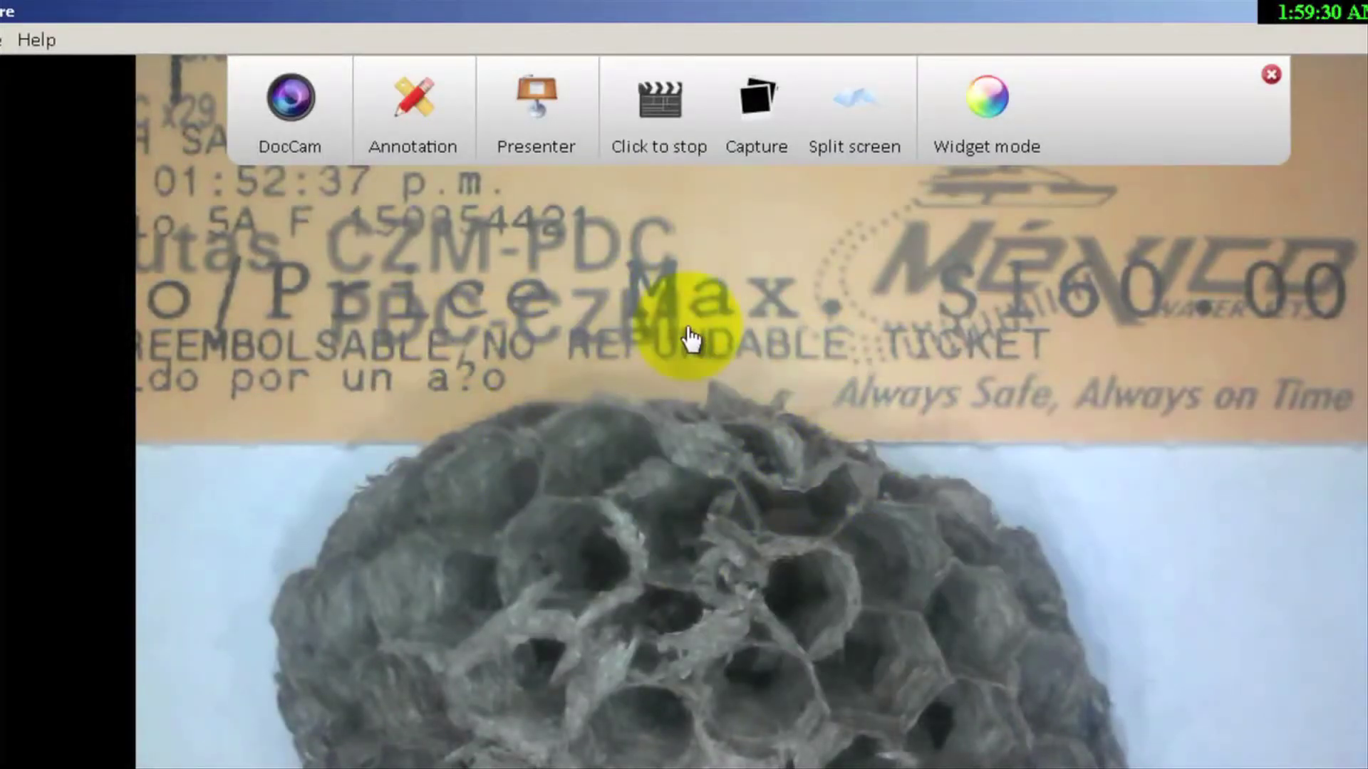
pyautogui.click(659, 100)
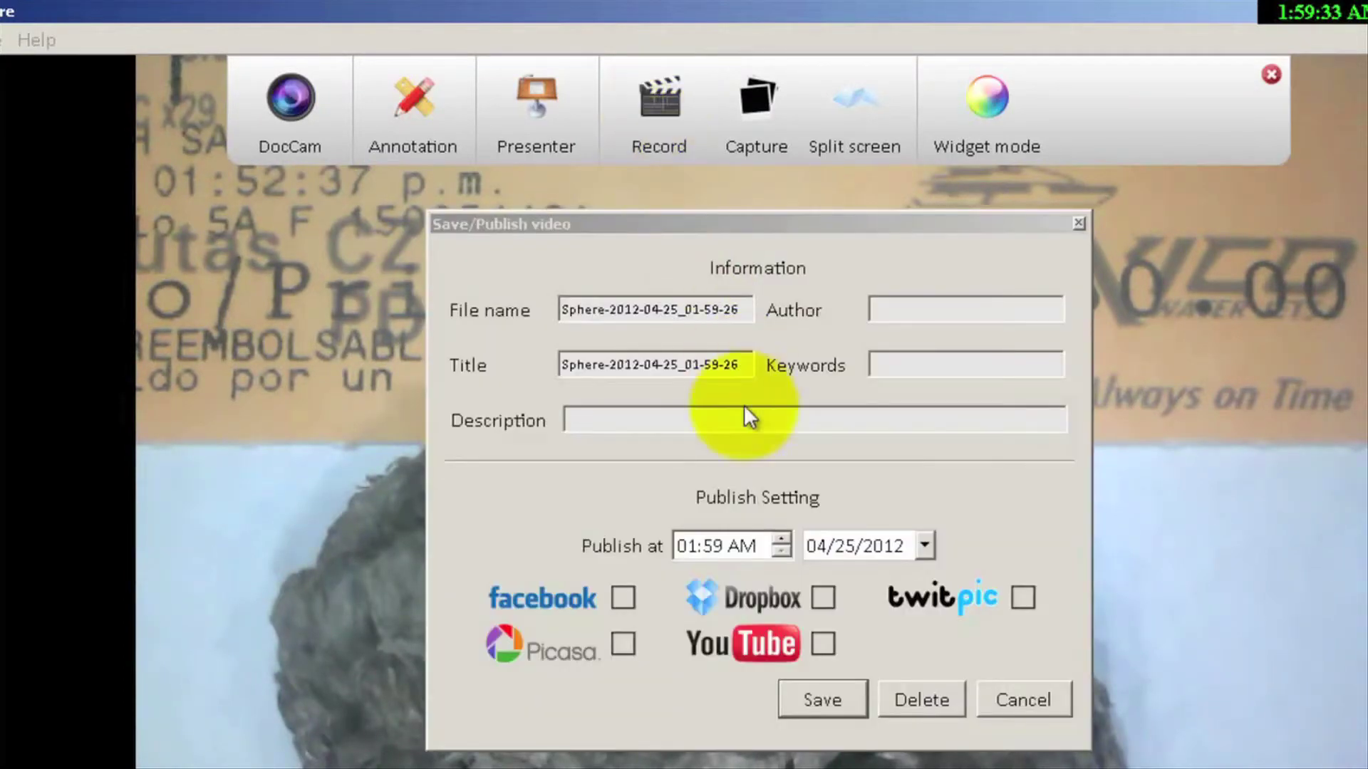
# - Tick facebook as a publishing target for the recorded video and cancel the Save/Publish video dialog
pyautogui.click(618, 597)
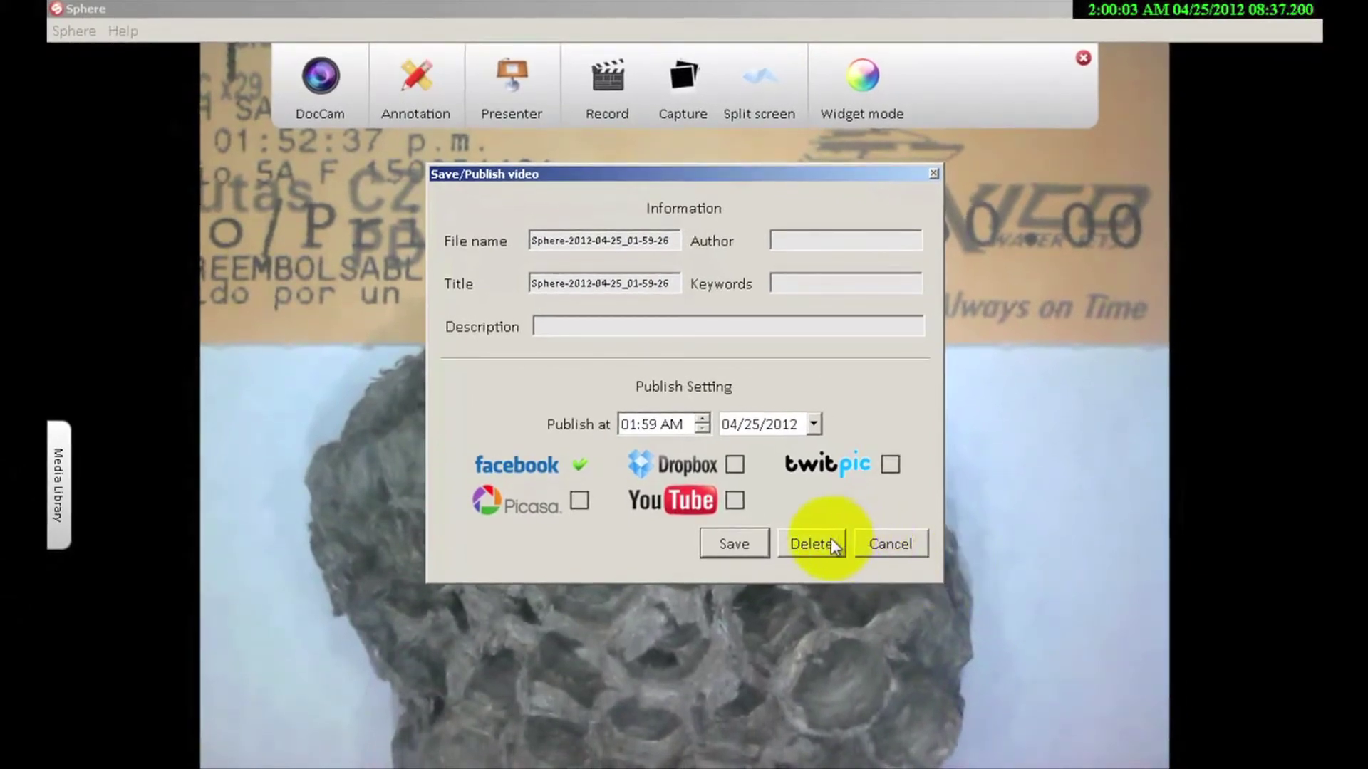
pyautogui.click(888, 552)
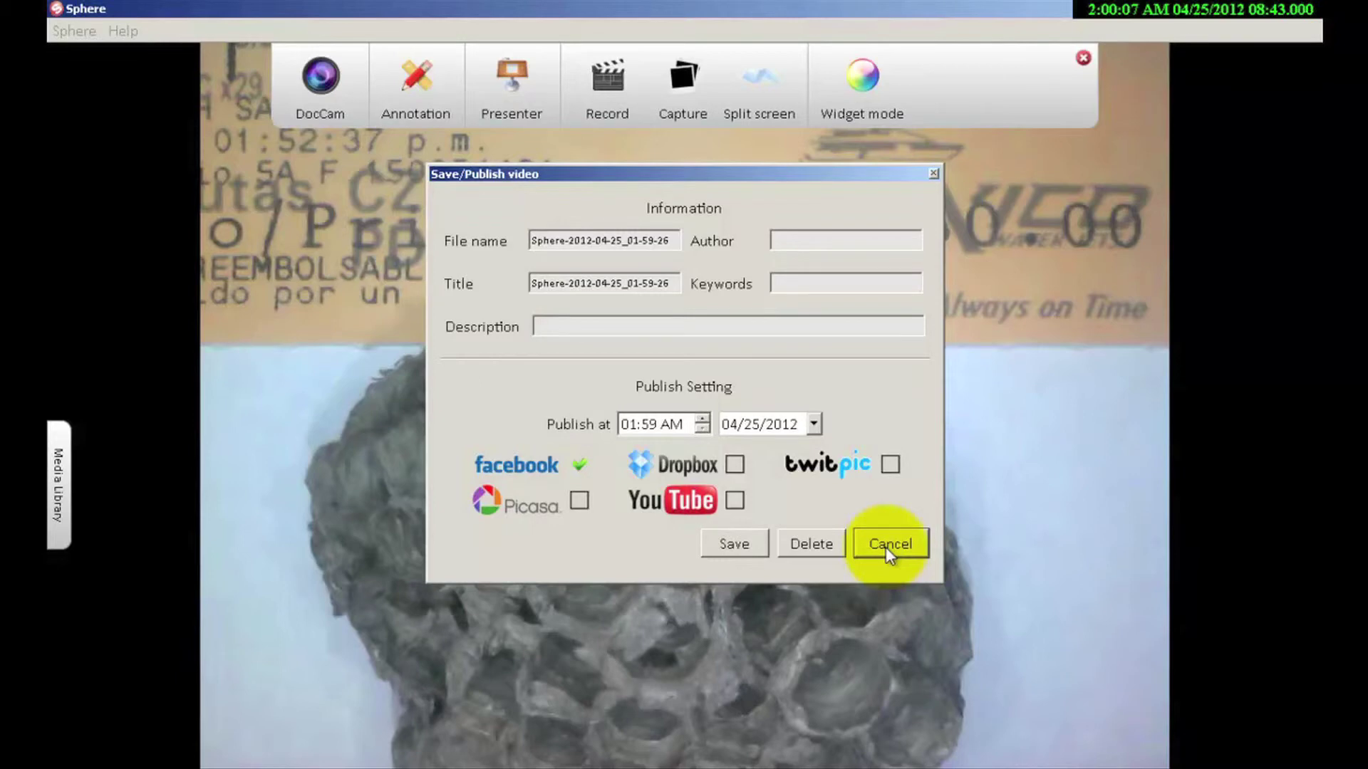
pyautogui.click(889, 553)
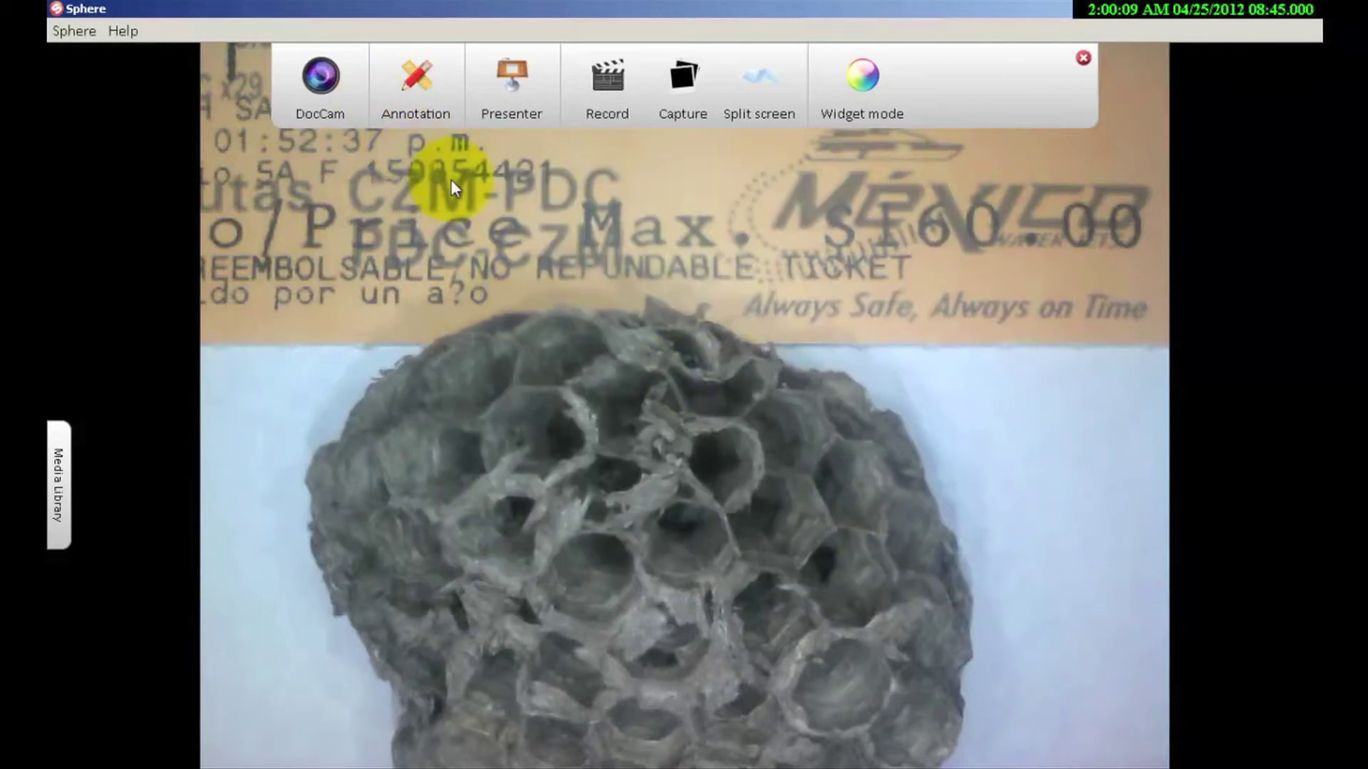
# - Show the Capture options, including the Time lapse mode's time and interval settings, and return to the main tools
pyautogui.click(683, 97)
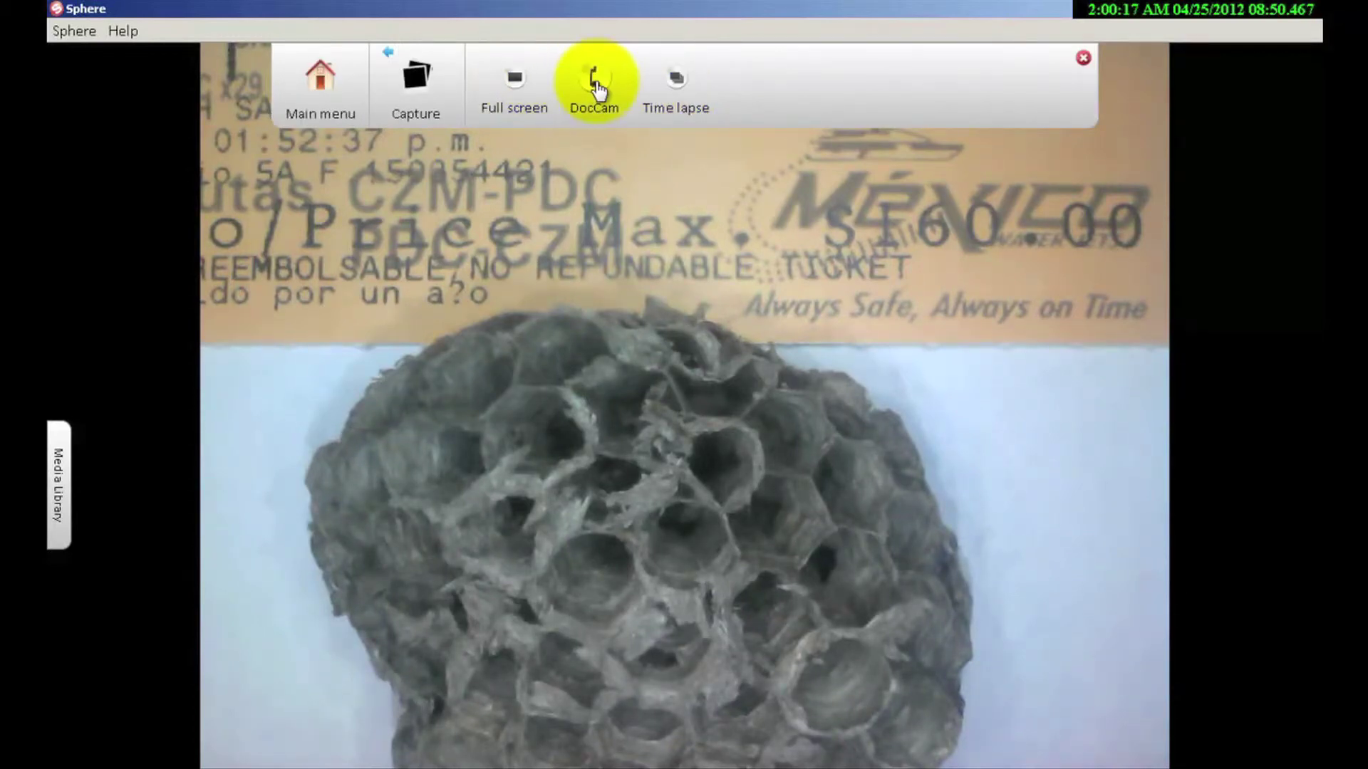
pyautogui.click(673, 87)
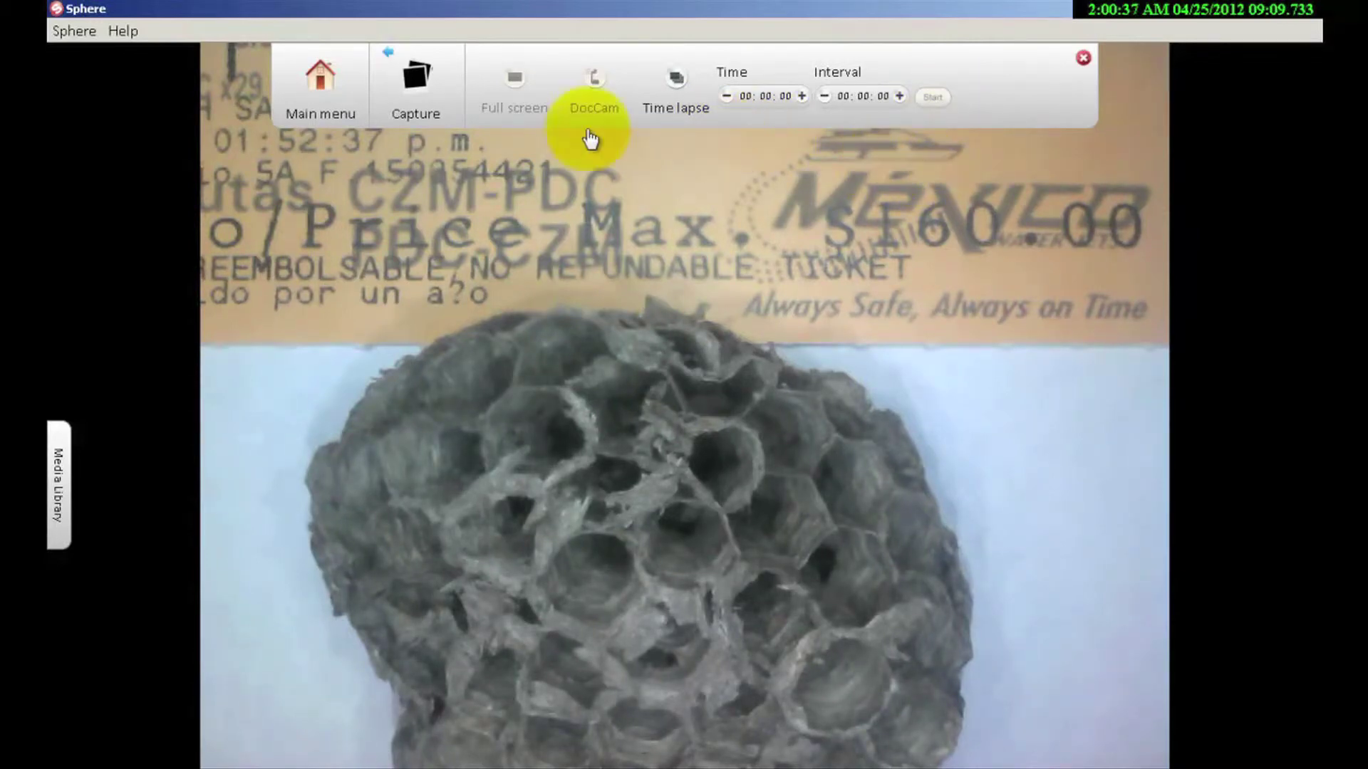
pyautogui.click(328, 83)
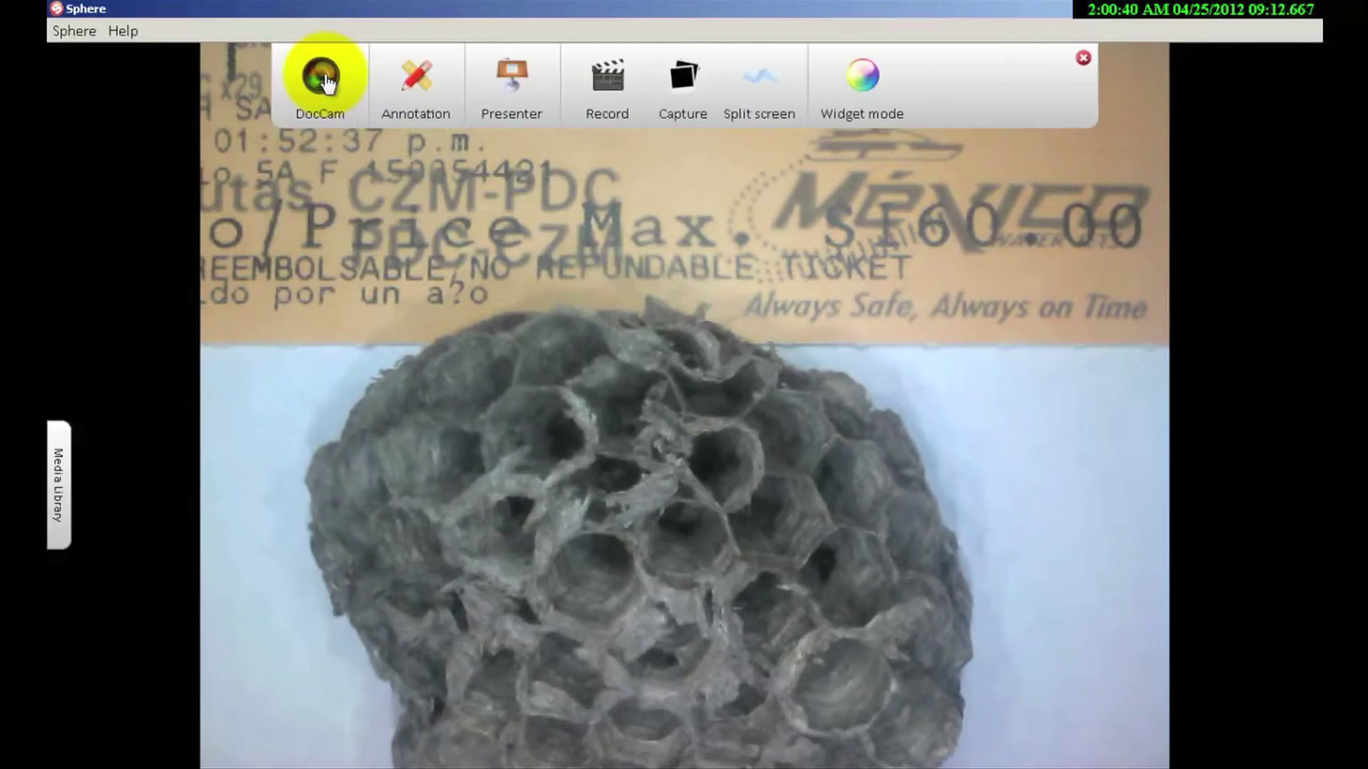
# - Try the split-screen layout with a small corner webcam, and settle on DocCam and WebCam side by side
pyautogui.click(761, 78)
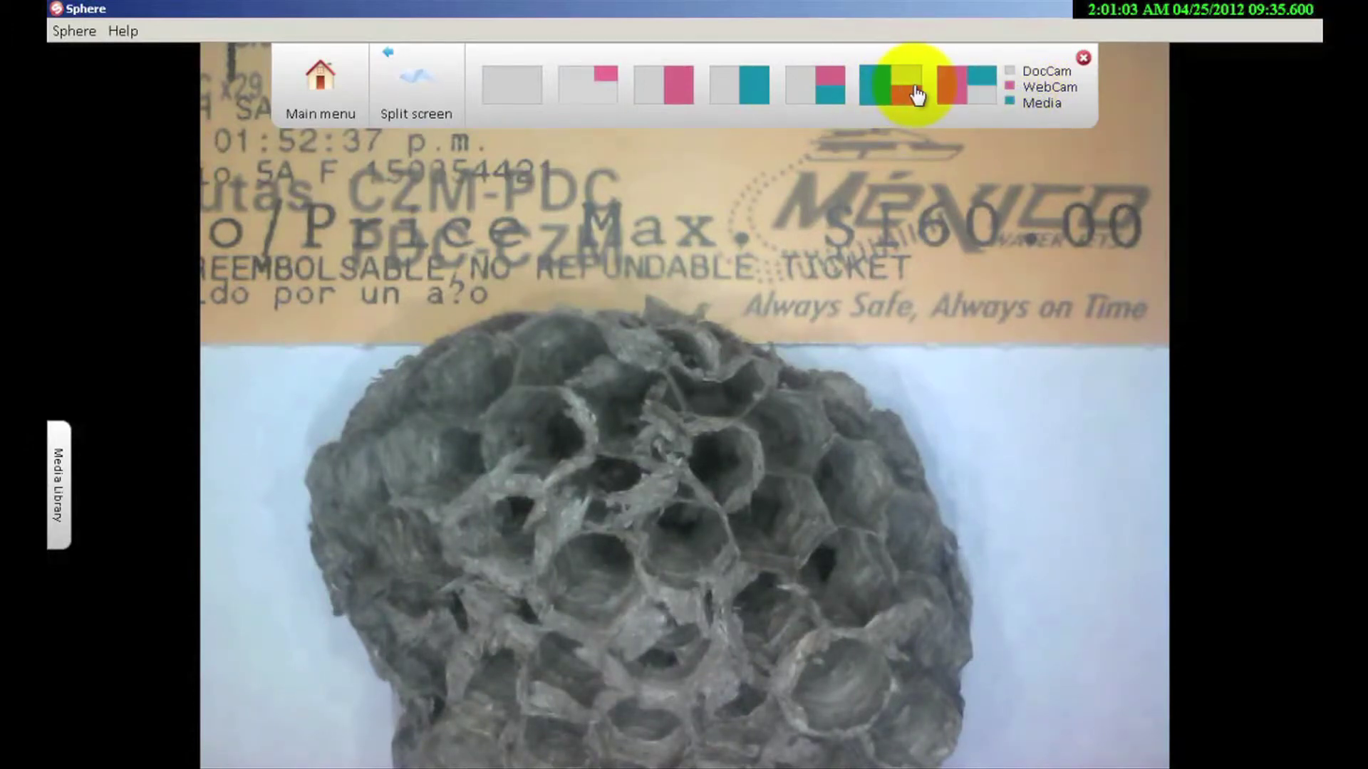
pyautogui.click(599, 91)
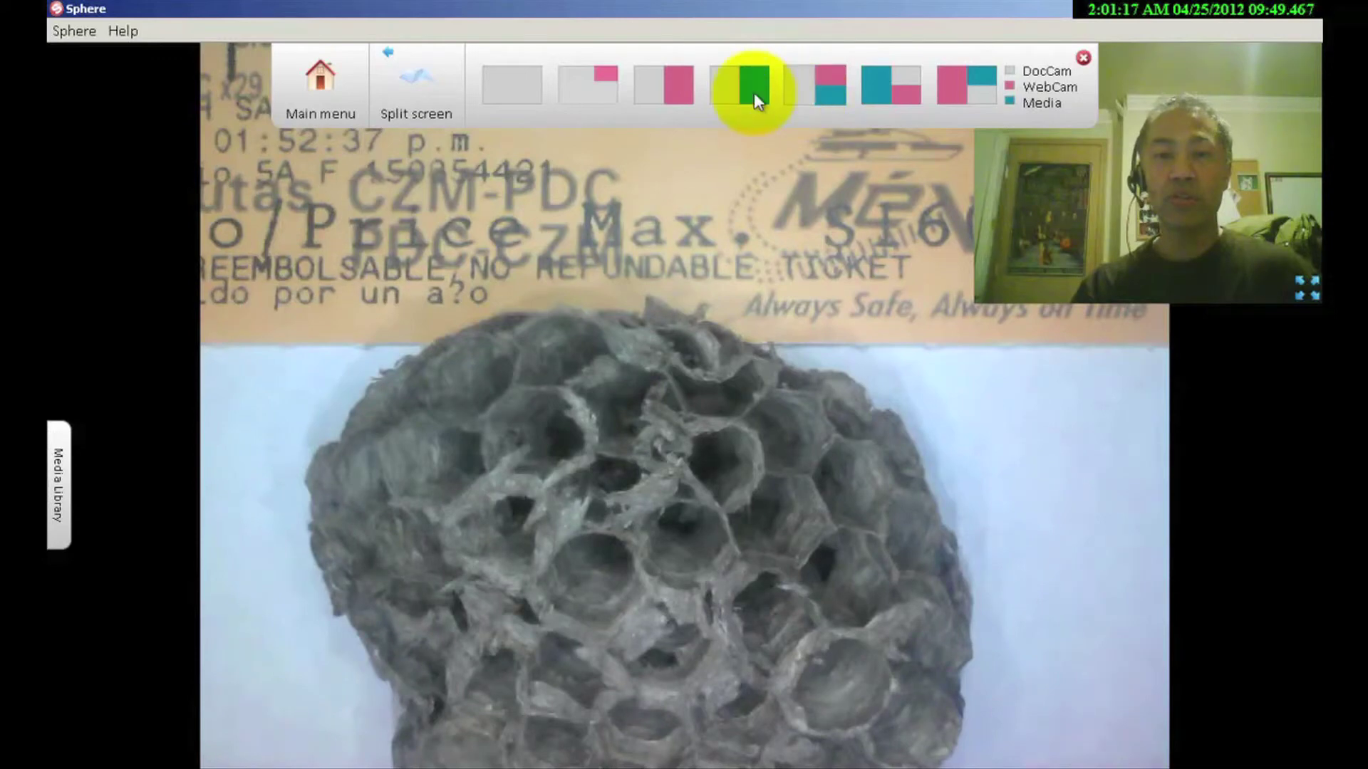
pyautogui.click(667, 86)
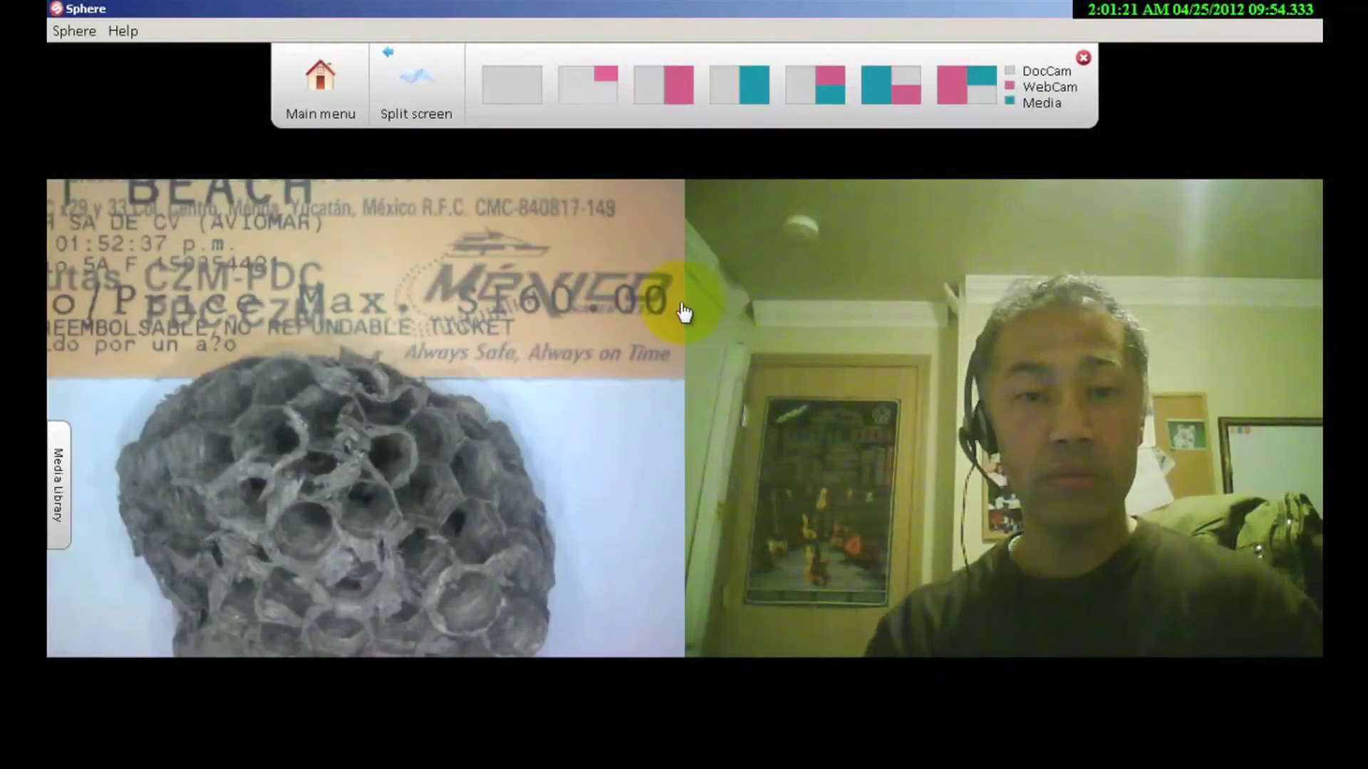
# - Draw blue freehand strokes over the ticket text in the DocCam half and delete all annotations
pyautogui.click(333, 89)
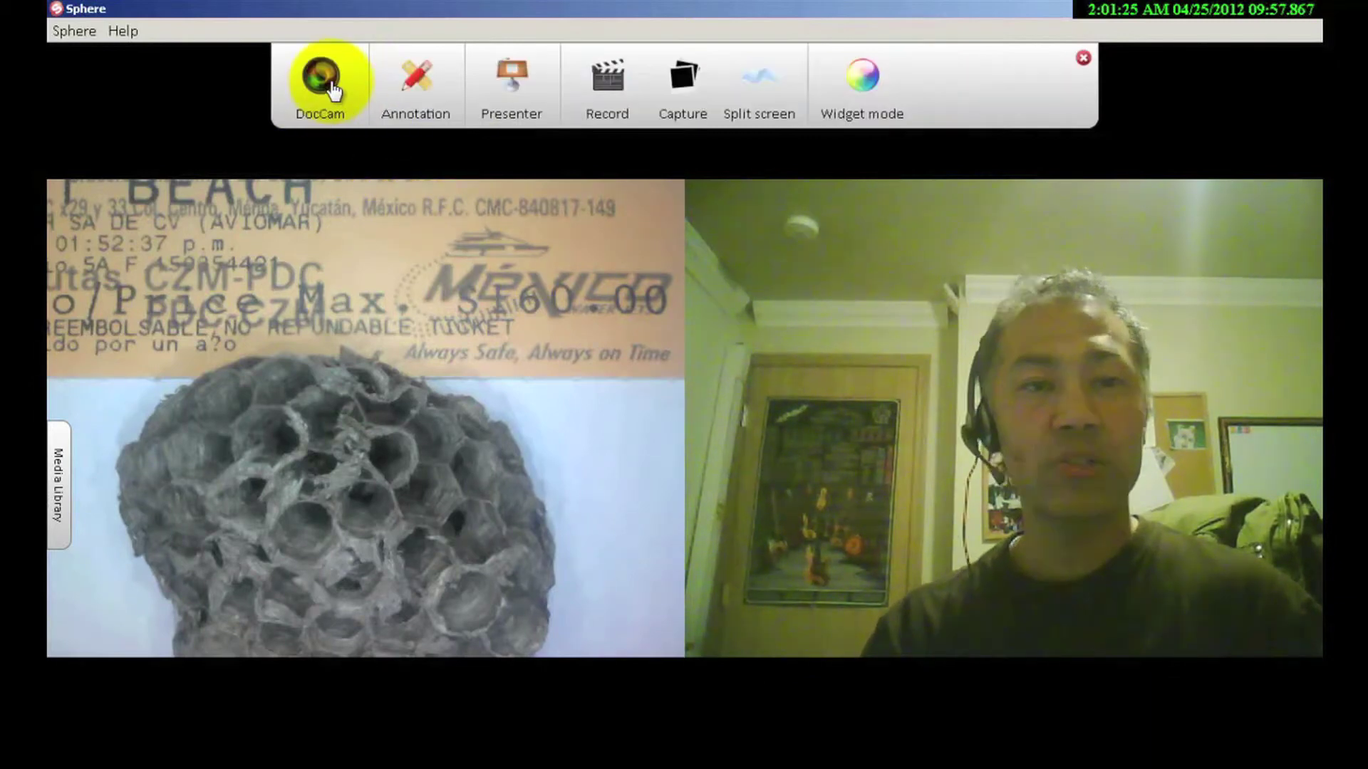
pyautogui.click(411, 87)
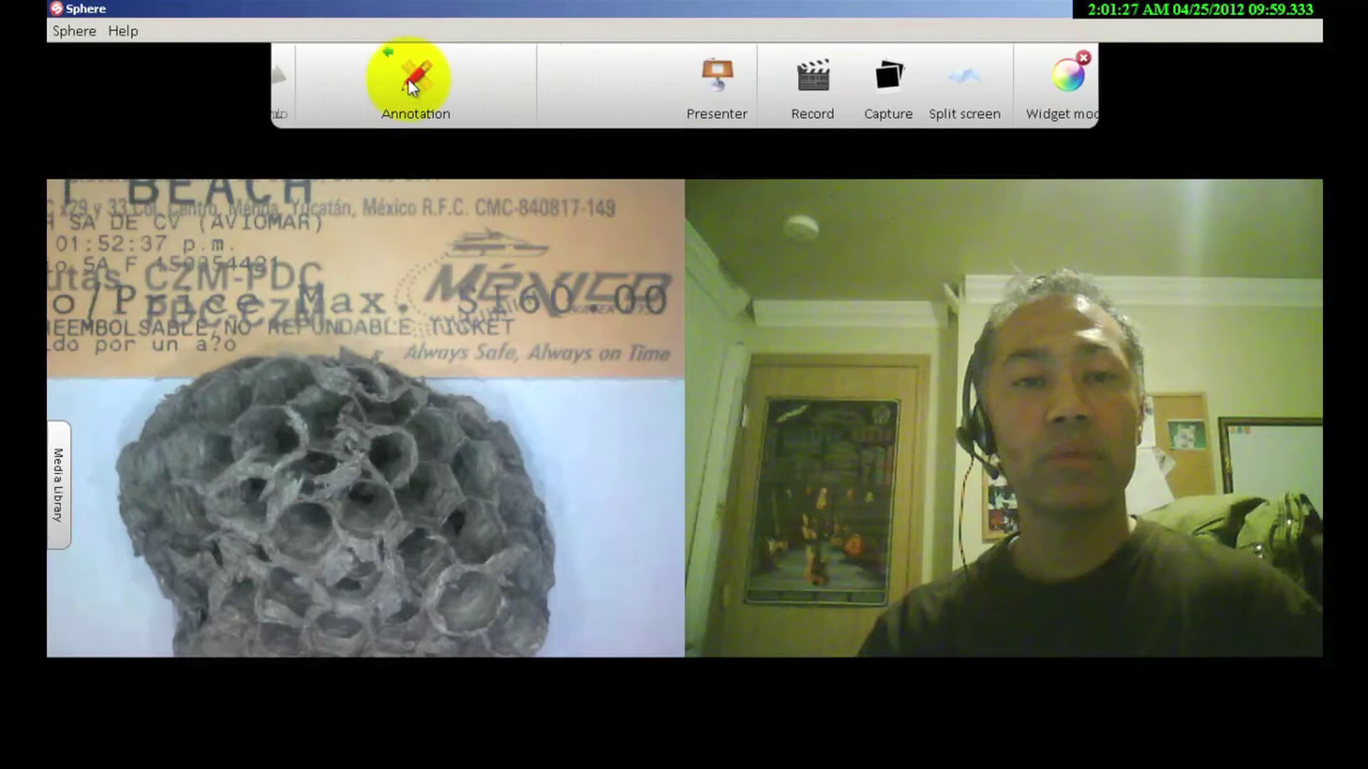
pyautogui.click(513, 78)
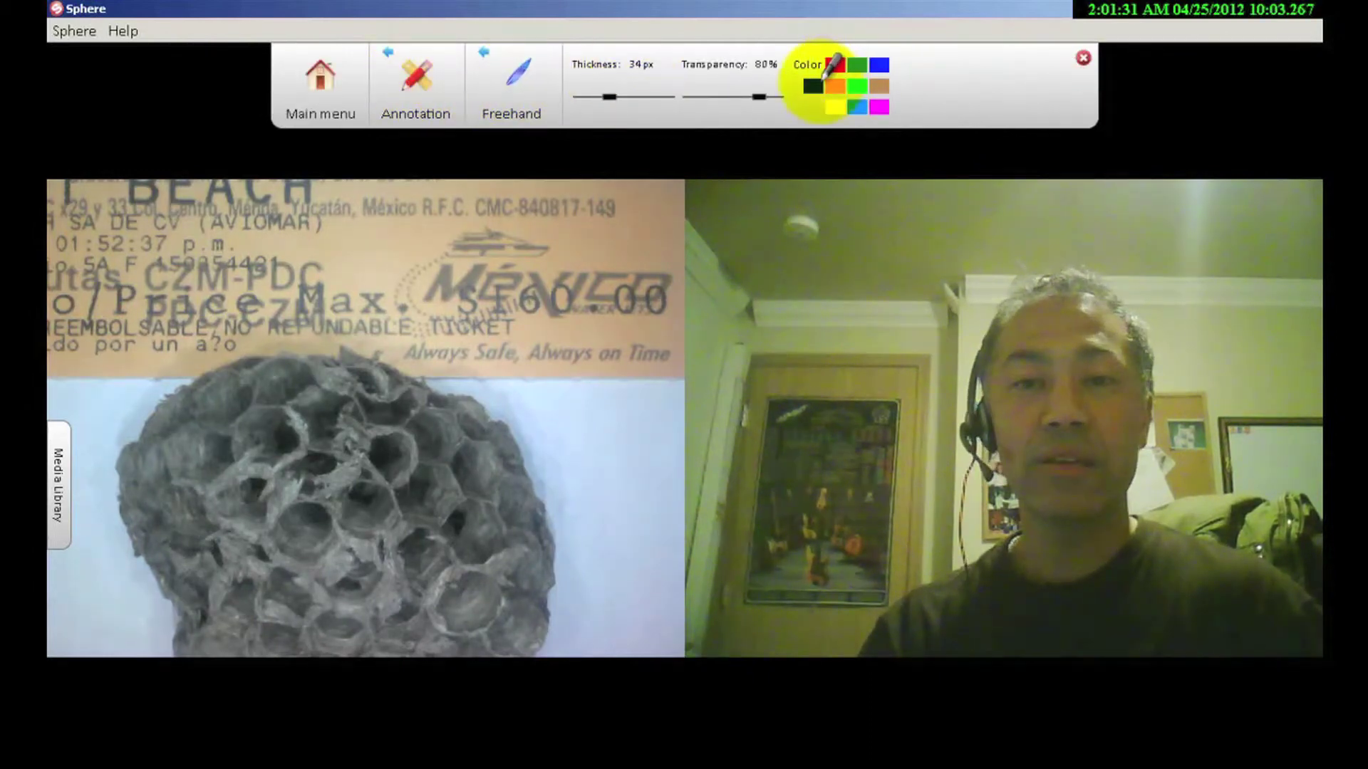
pyautogui.click(813, 87)
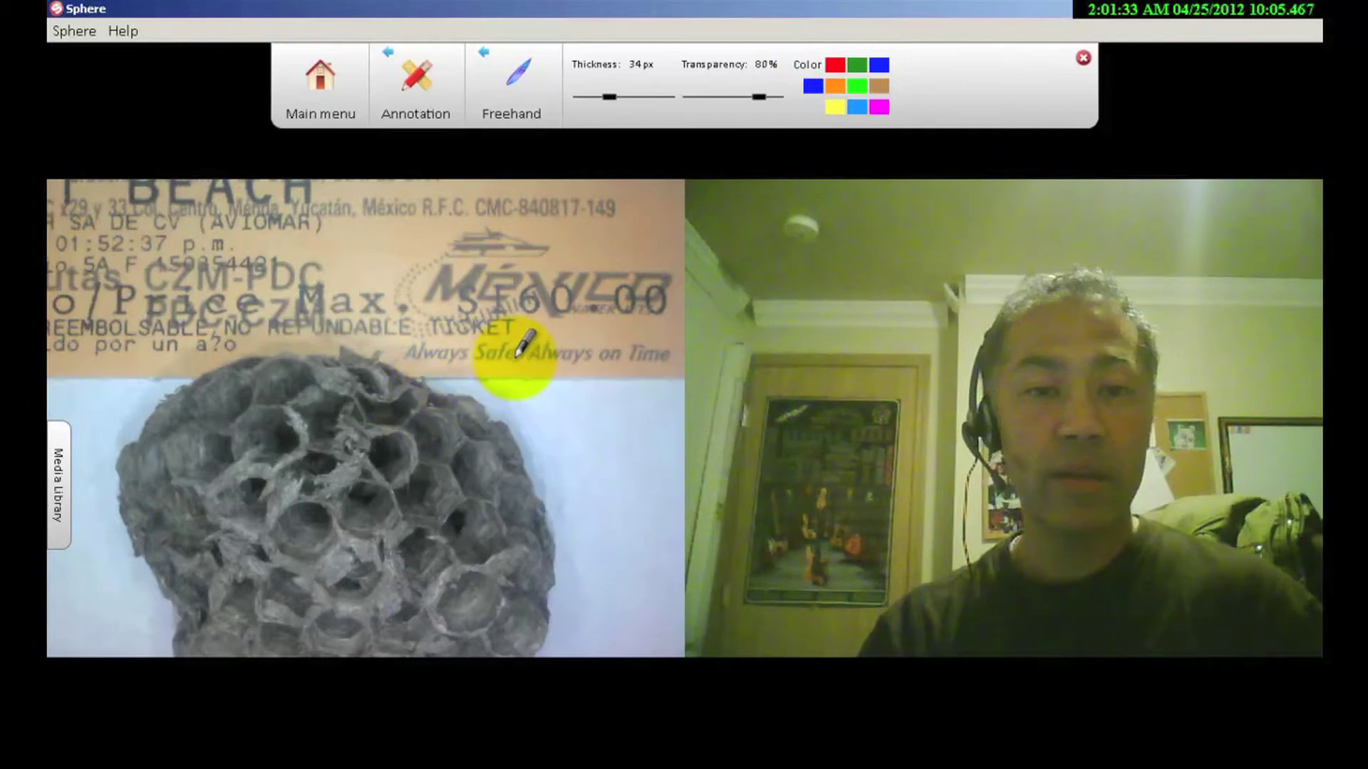
pyautogui.moveTo(511, 326); pyautogui.dragTo(431, 329)
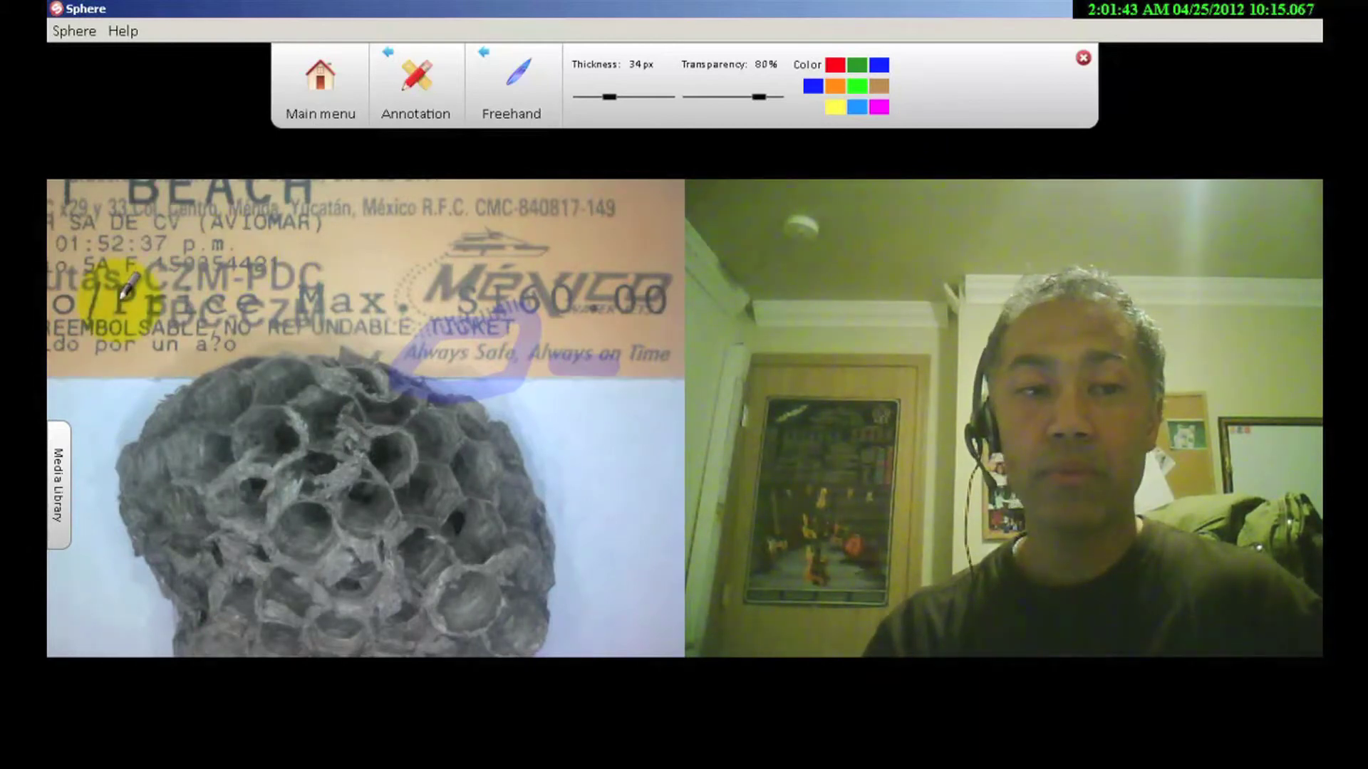
pyautogui.moveTo(114, 296); pyautogui.dragTo(335, 332)
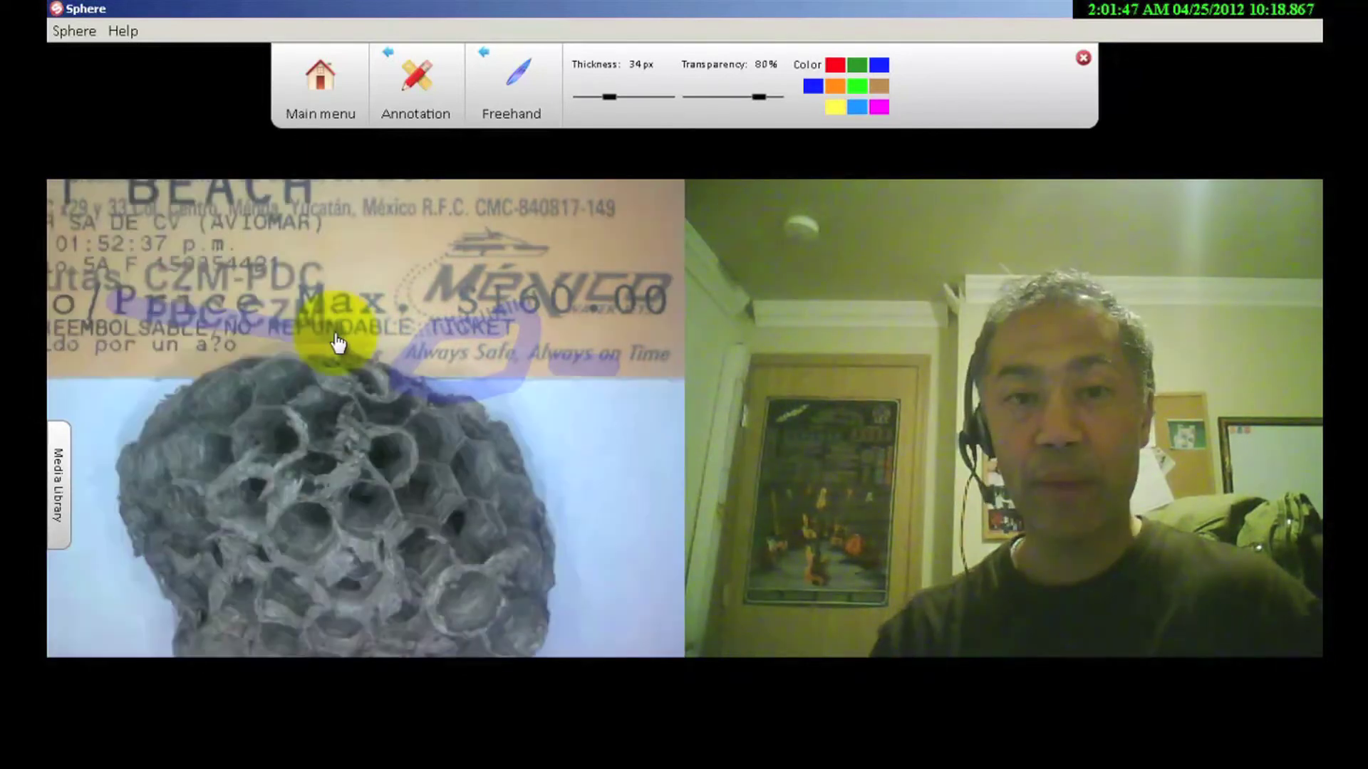
pyautogui.click(513, 80)
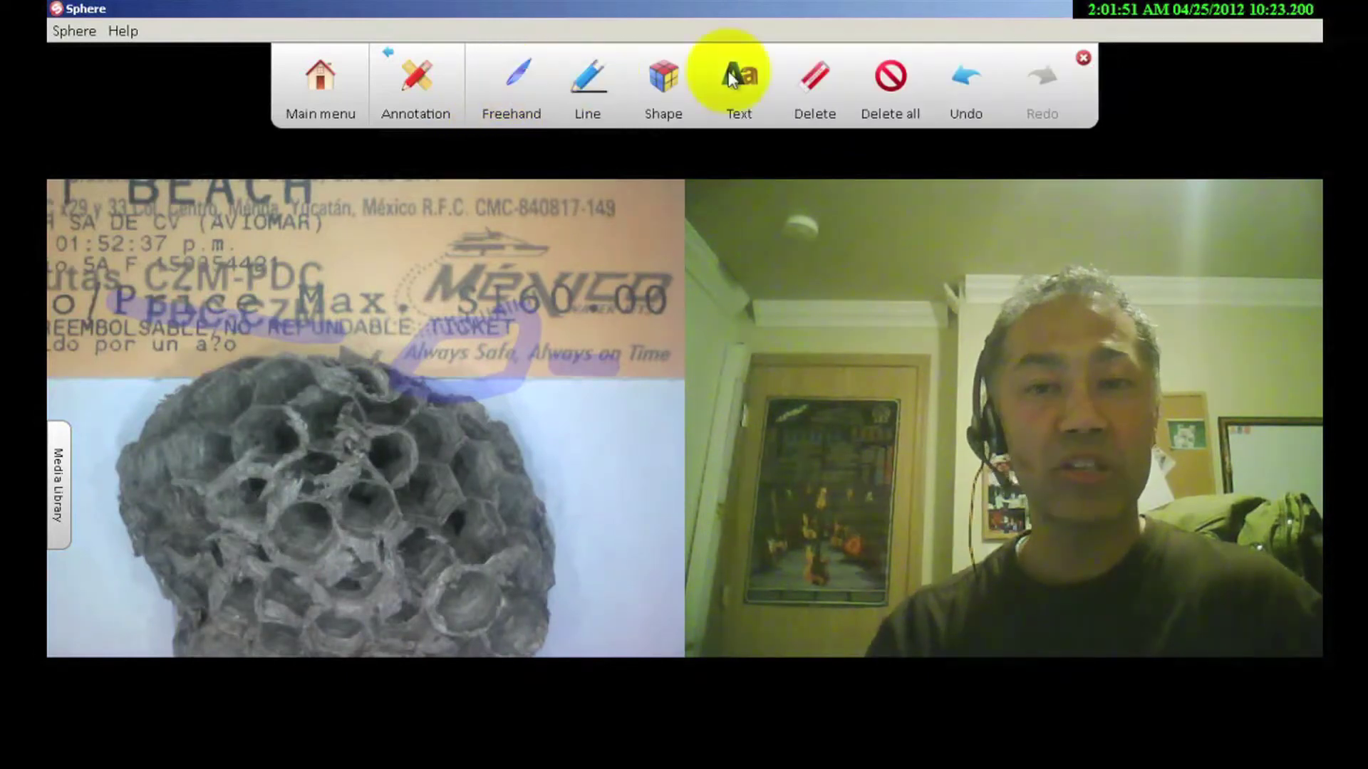
pyautogui.click(890, 76)
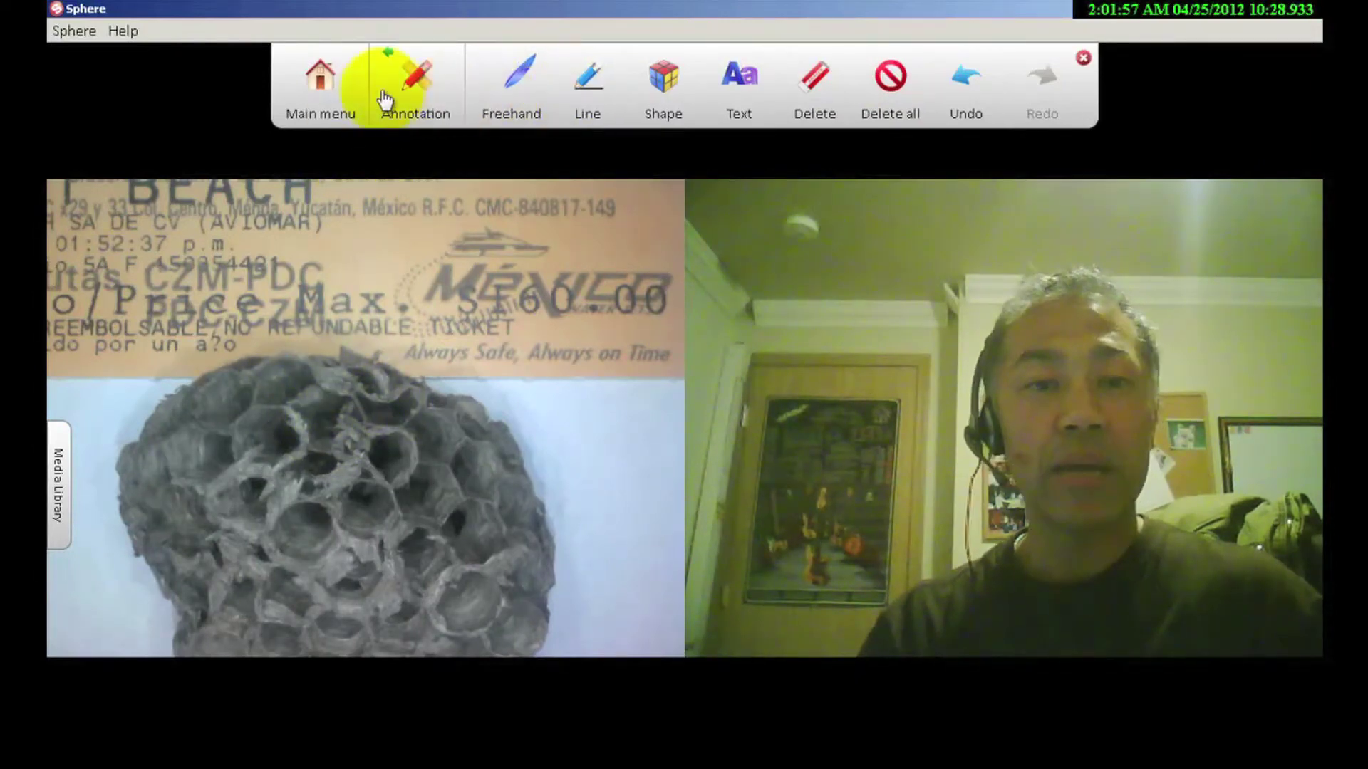
# - Switch the split screen to the layout with a large DocCam pane beside stacked WebCam and Media panes
pyautogui.click(322, 79)
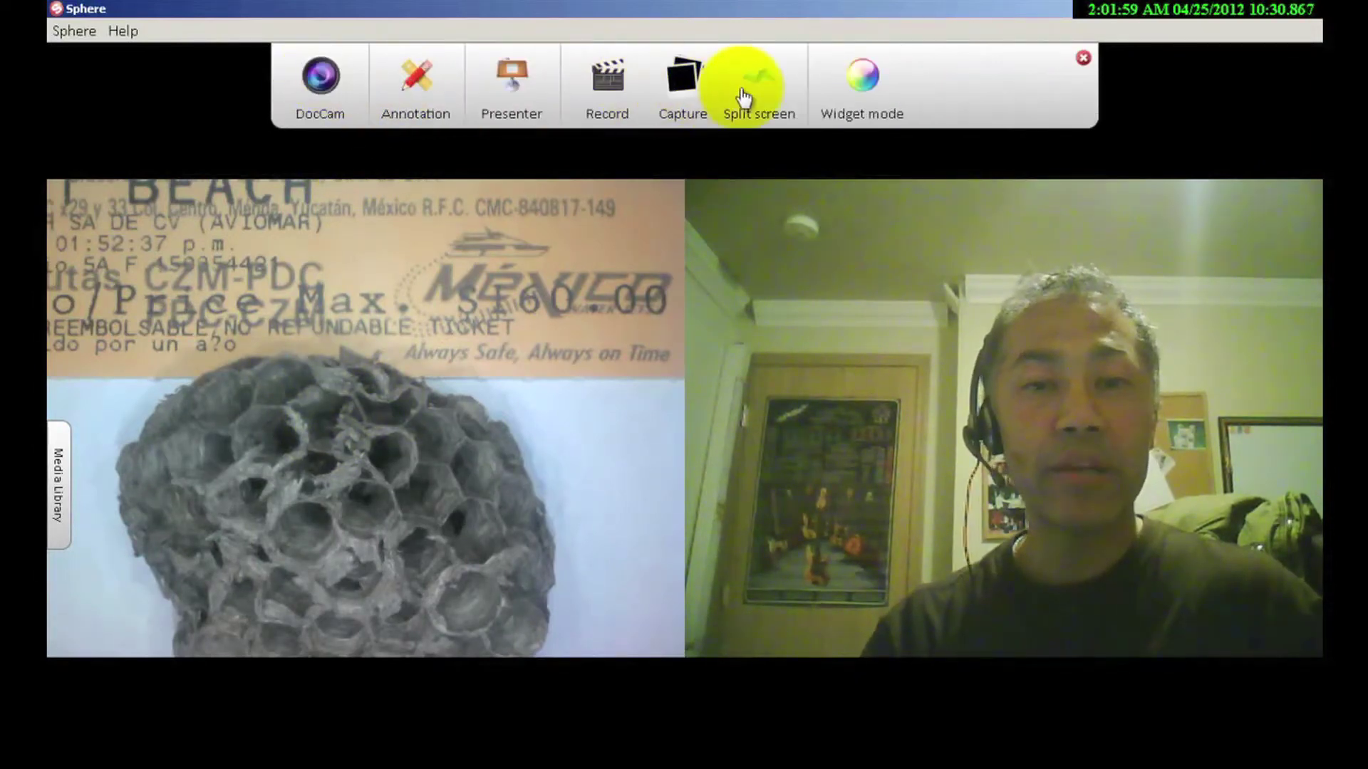
pyautogui.click(754, 84)
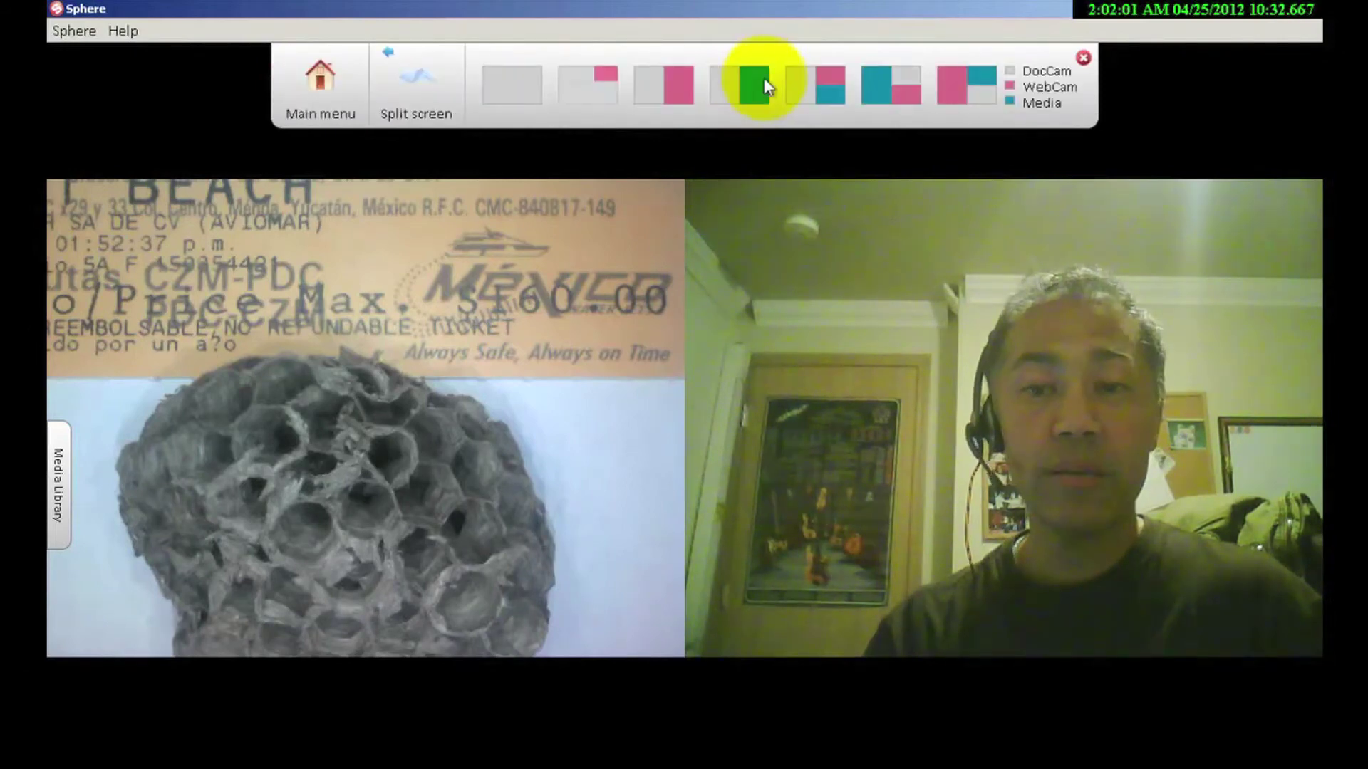
pyautogui.click(832, 89)
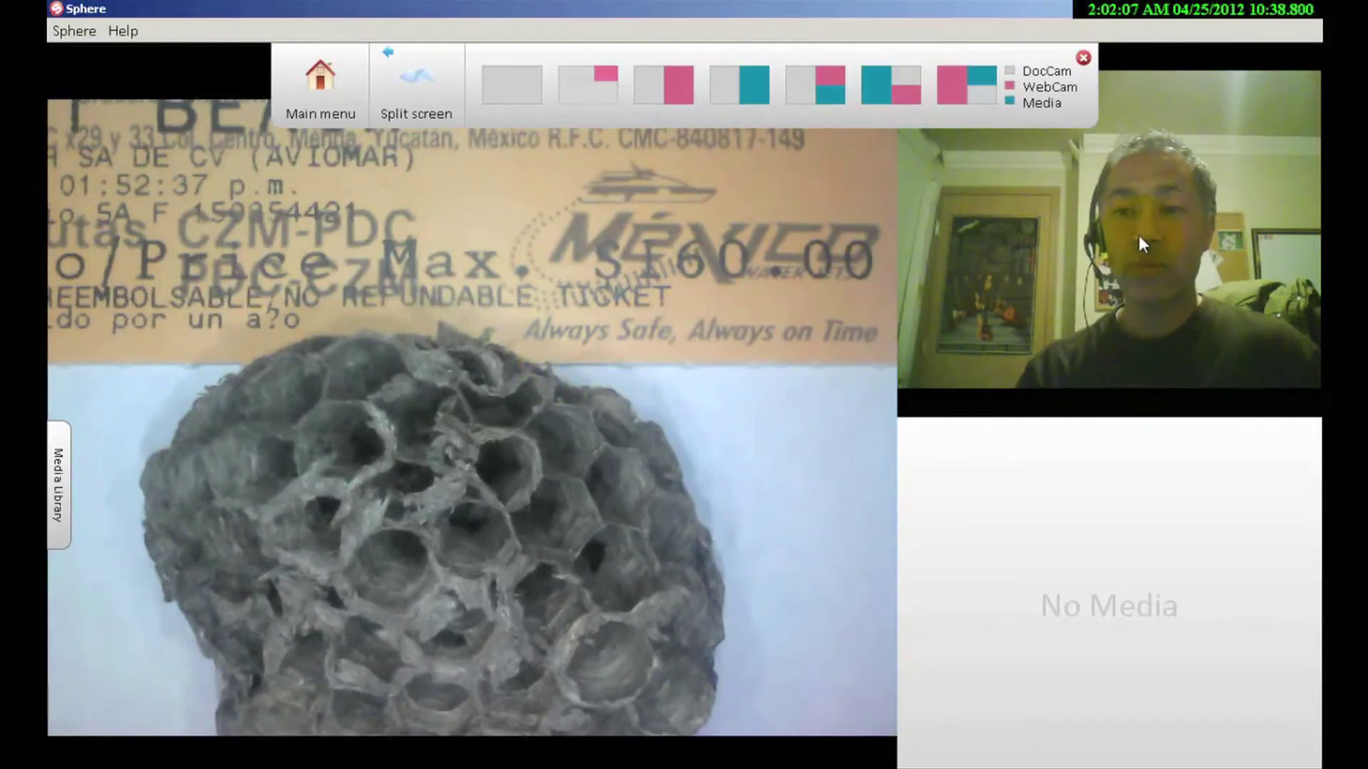
pyautogui.click(785, 340)
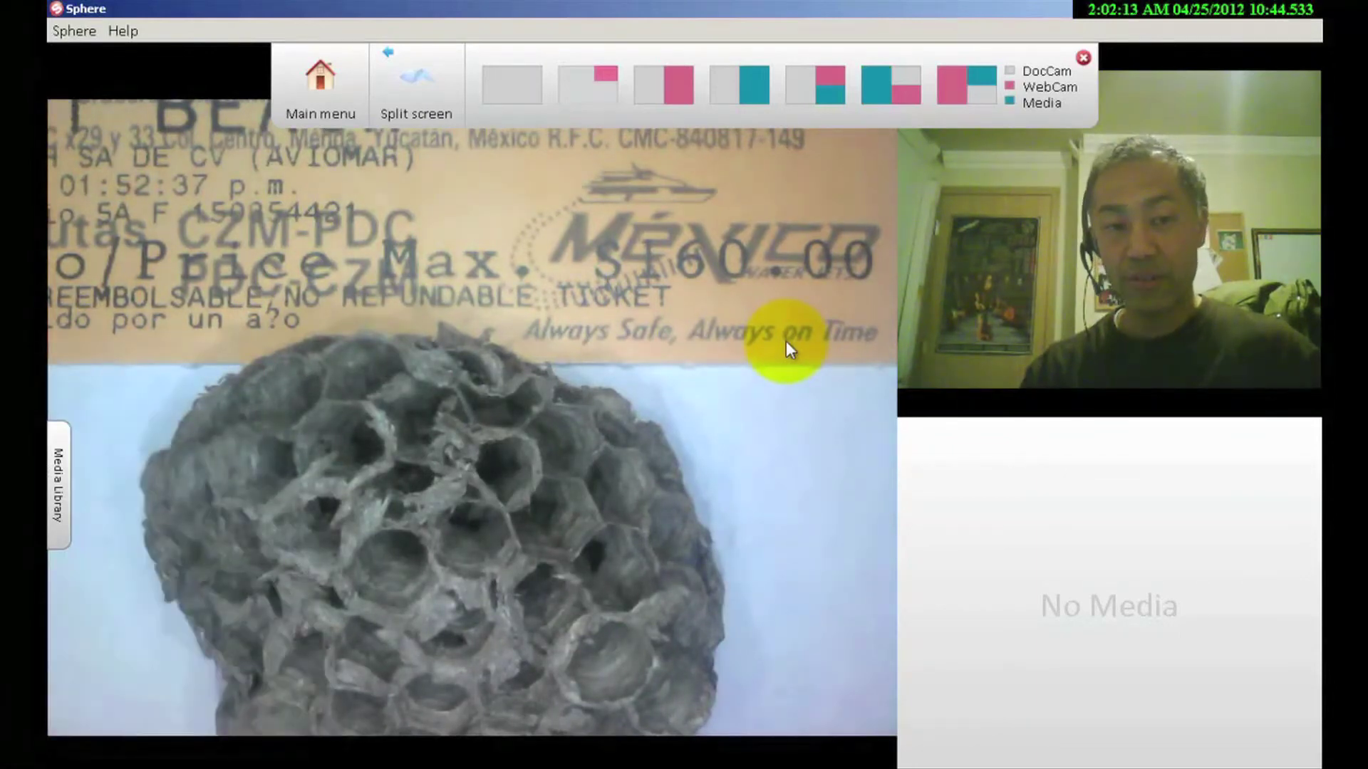
pyautogui.click(1077, 575)
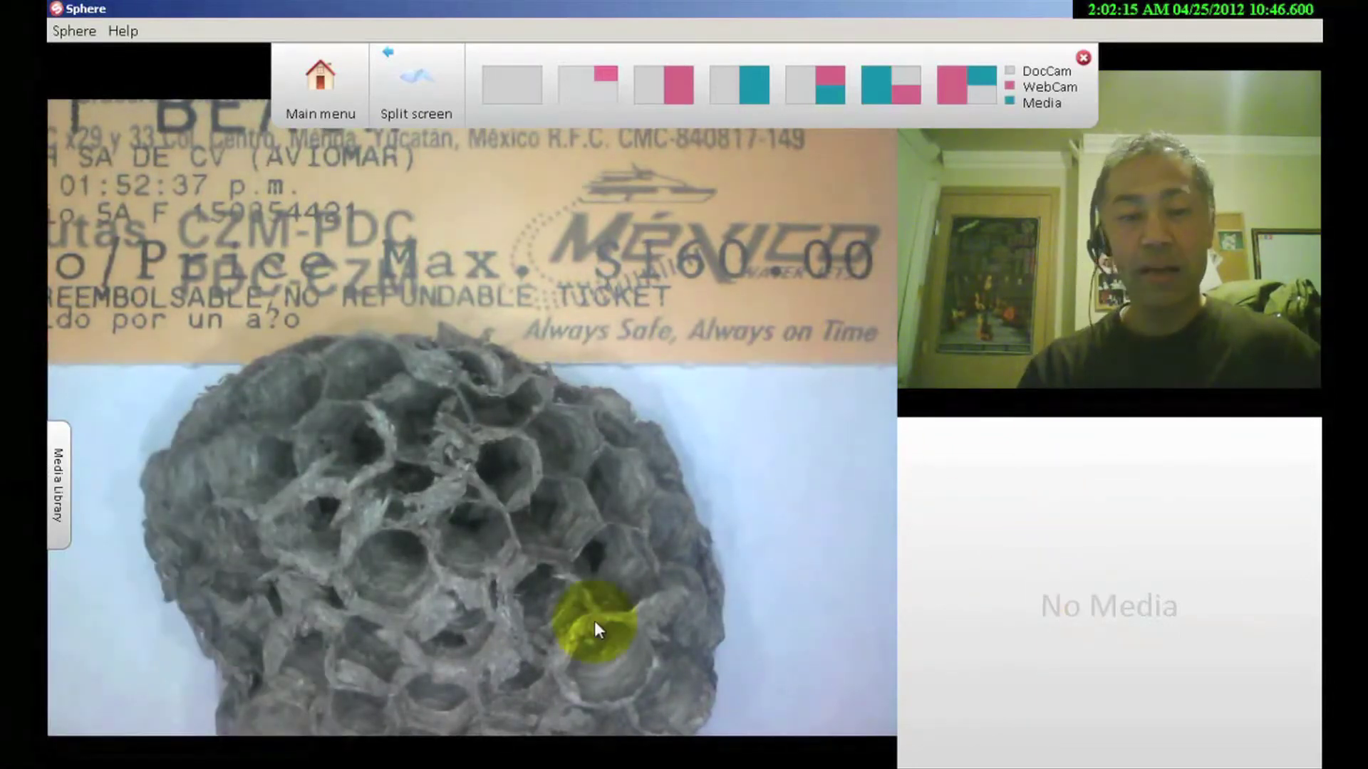
# - Load the recorded video from the Media Library's F:\AVer\Sphere folder into the Media pane, start playback, and close the library
pyautogui.click(57, 483)
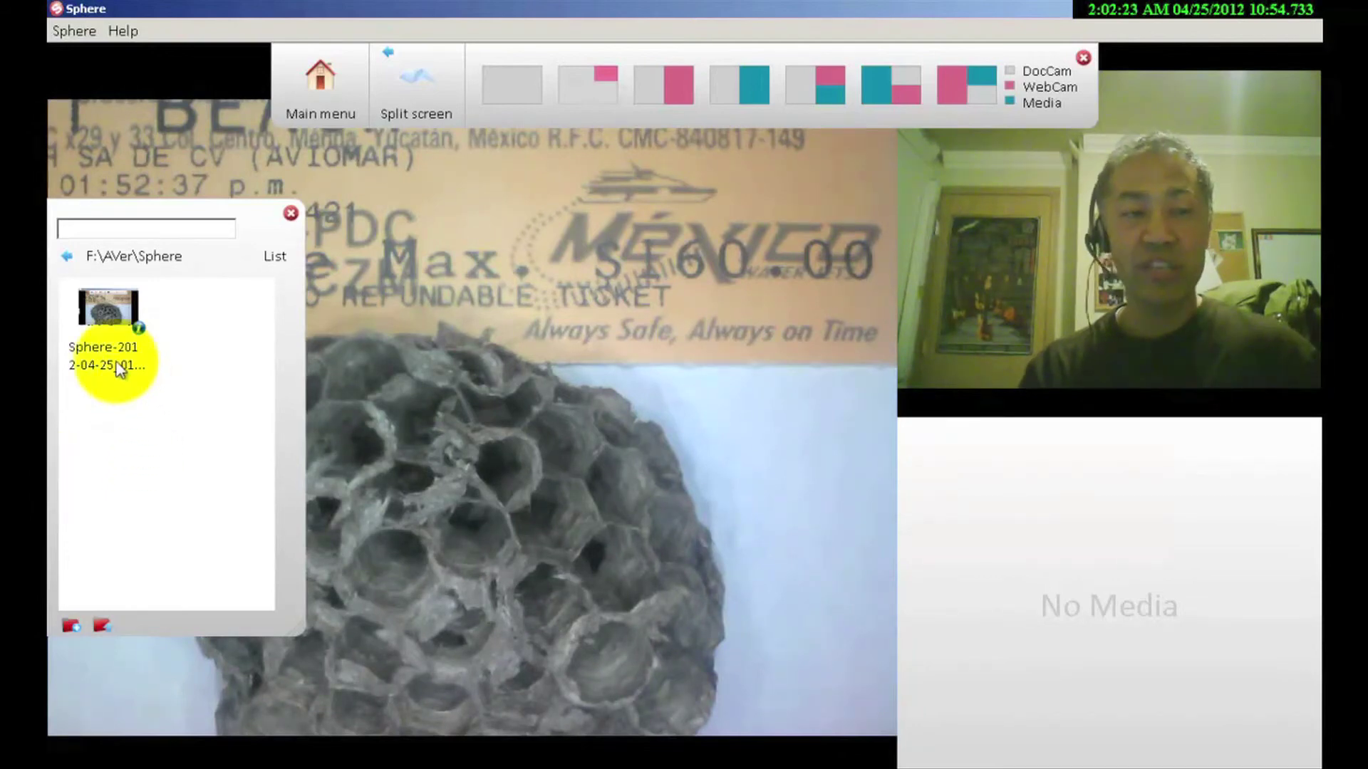
pyautogui.click(111, 315)
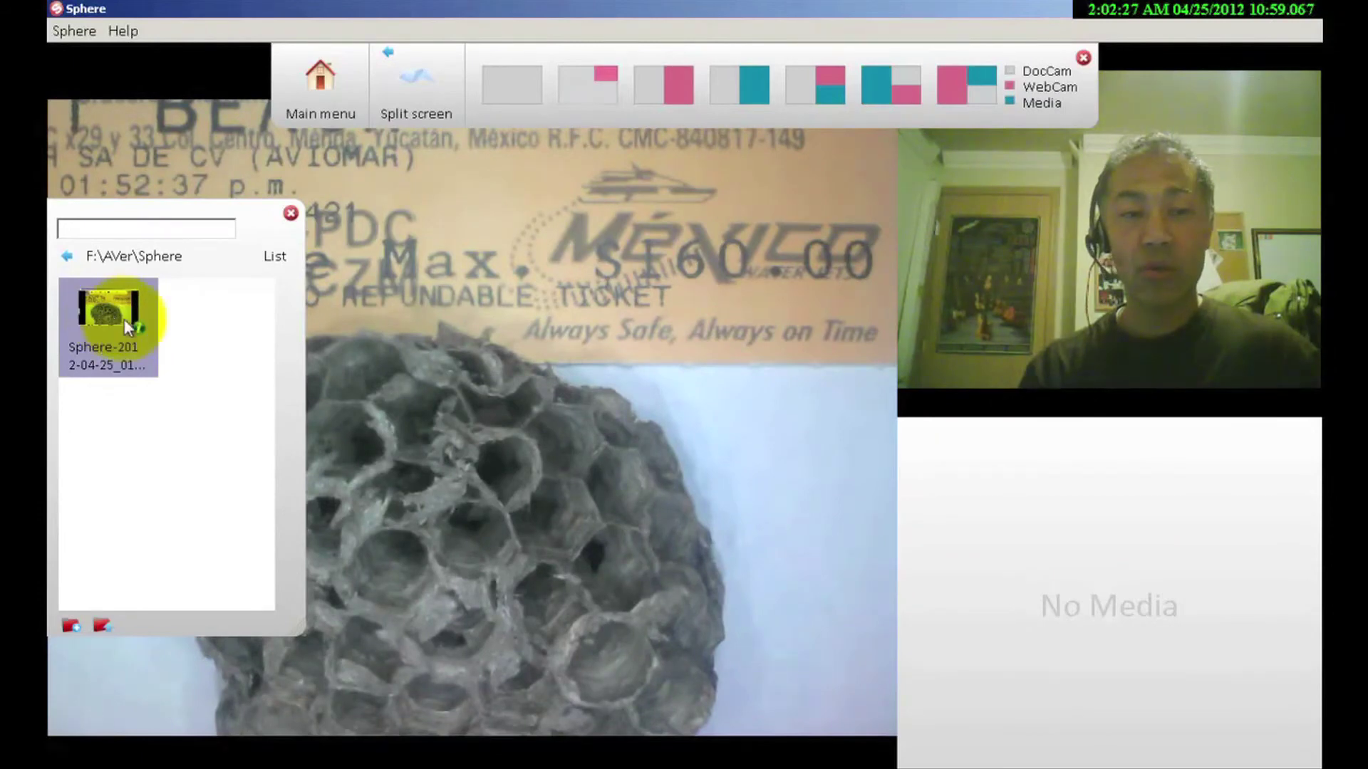
pyautogui.click(237, 366)
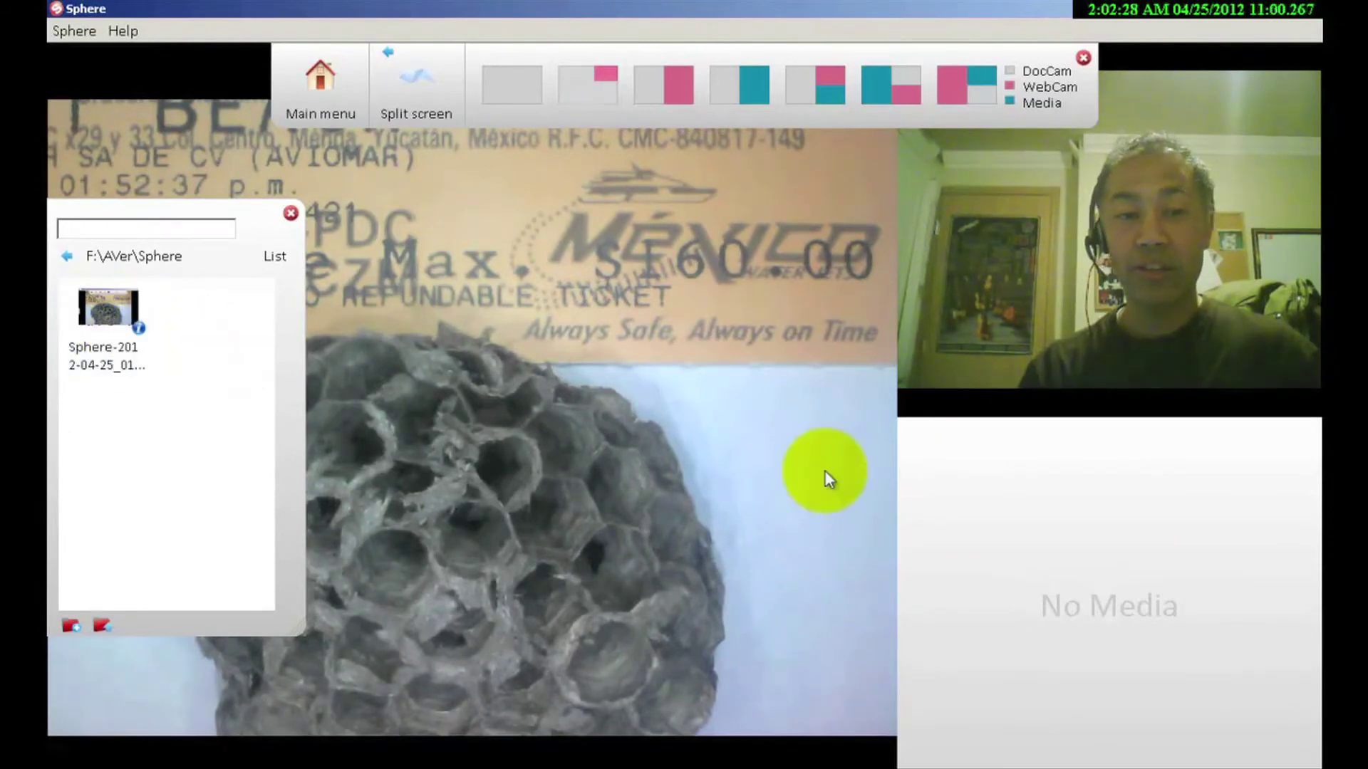
pyautogui.click(1069, 553)
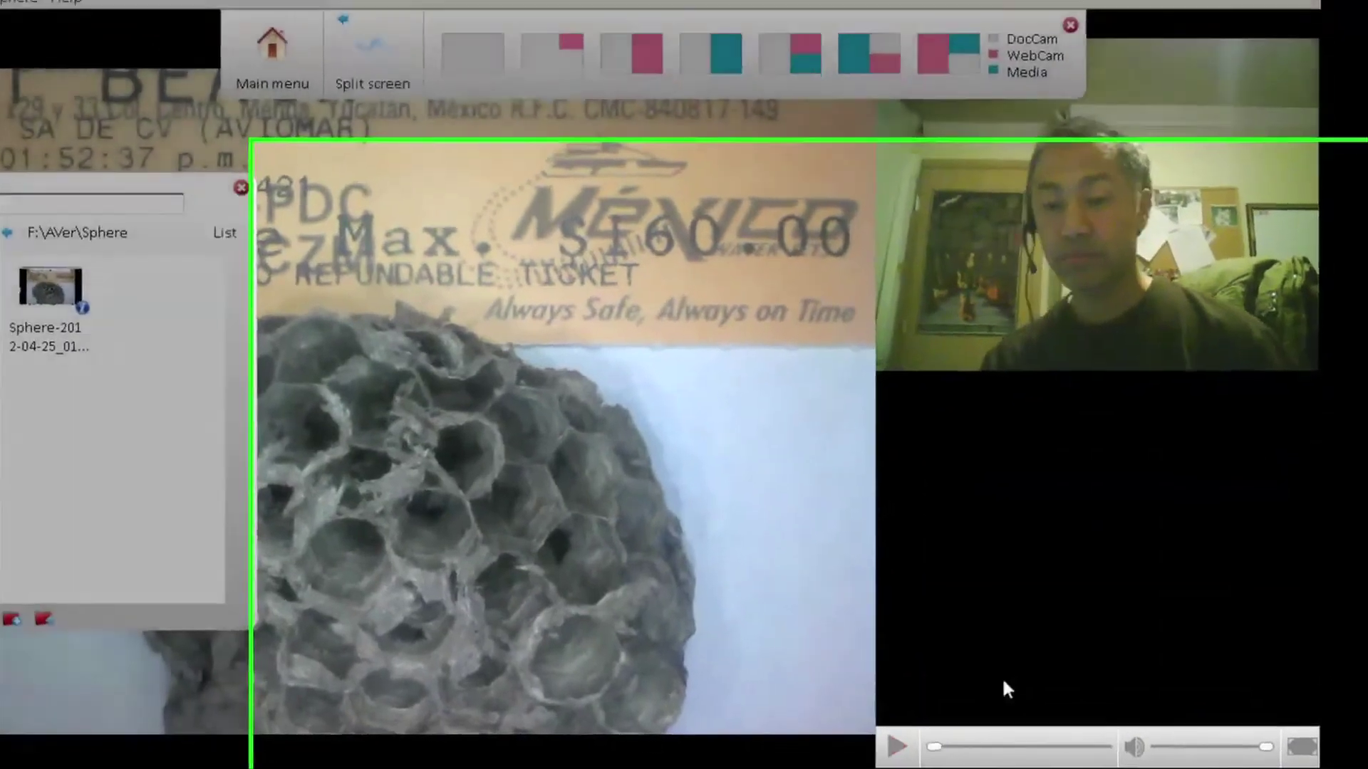
pyautogui.click(897, 746)
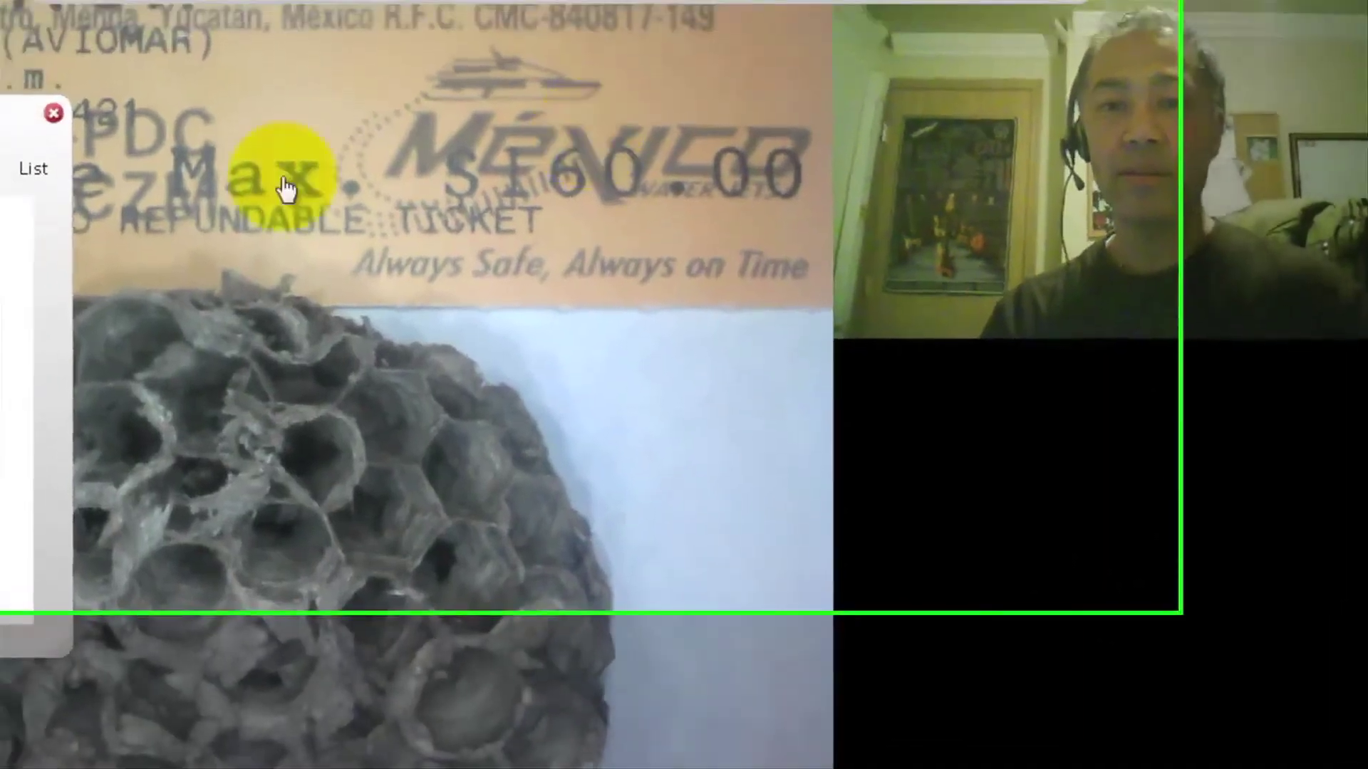
pyautogui.click(53, 112)
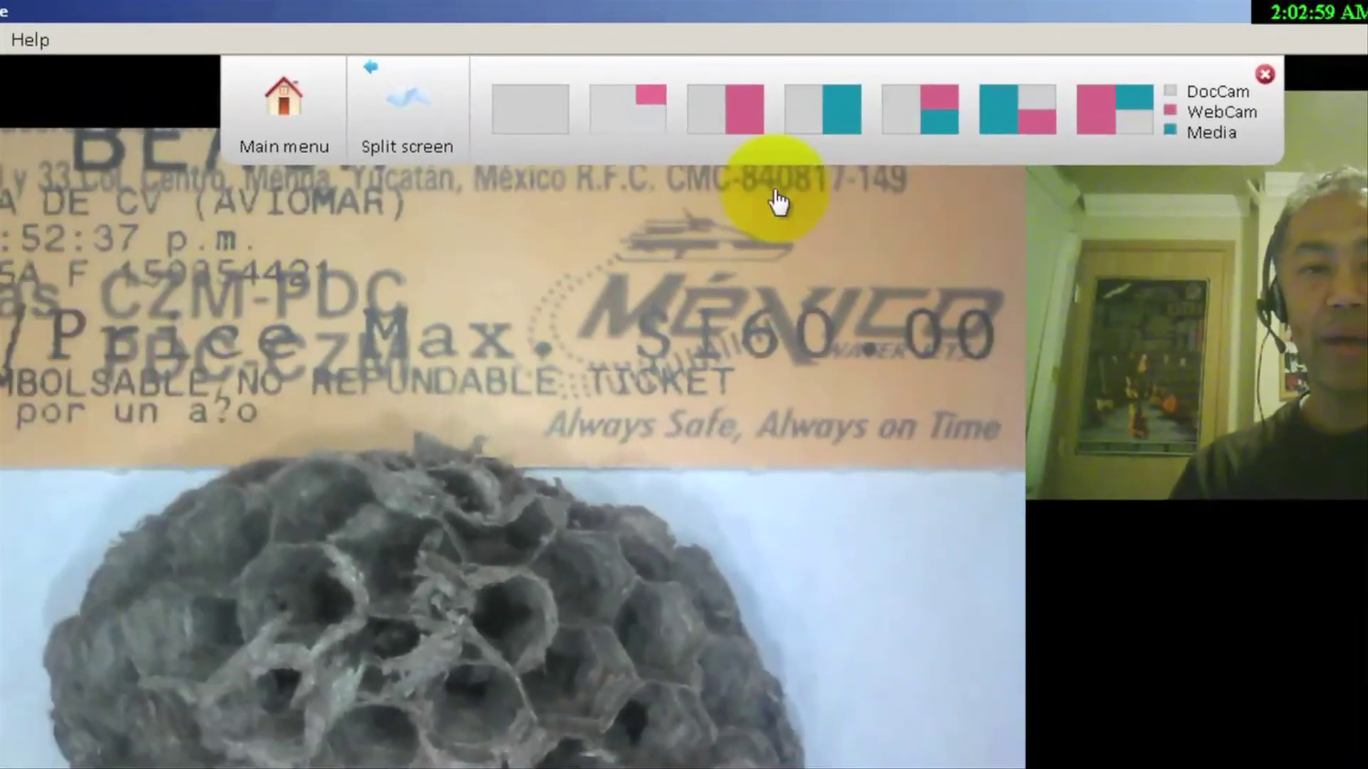
# - Return the split screen to the single full DocCam layout and switch Sphere to Widget mode
pyautogui.click(533, 120)
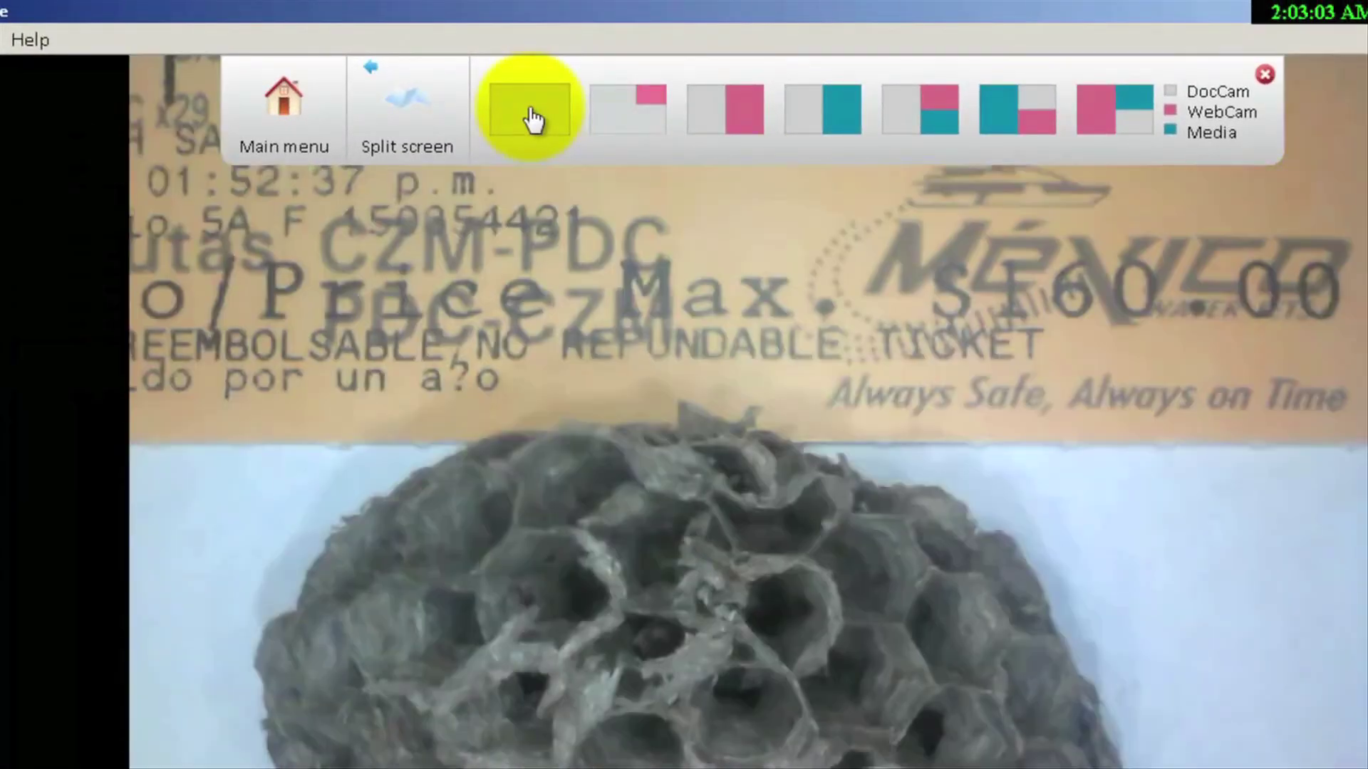
pyautogui.click(310, 100)
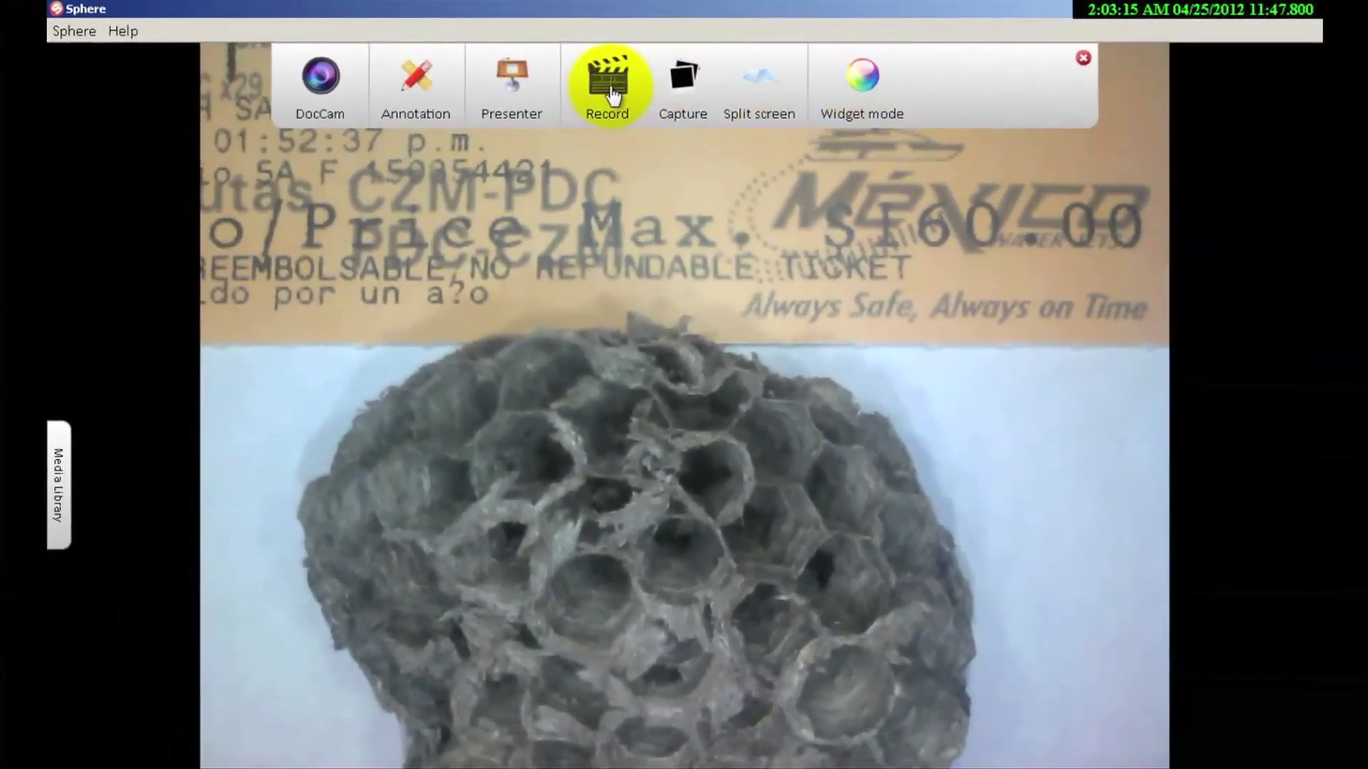
pyautogui.click(868, 77)
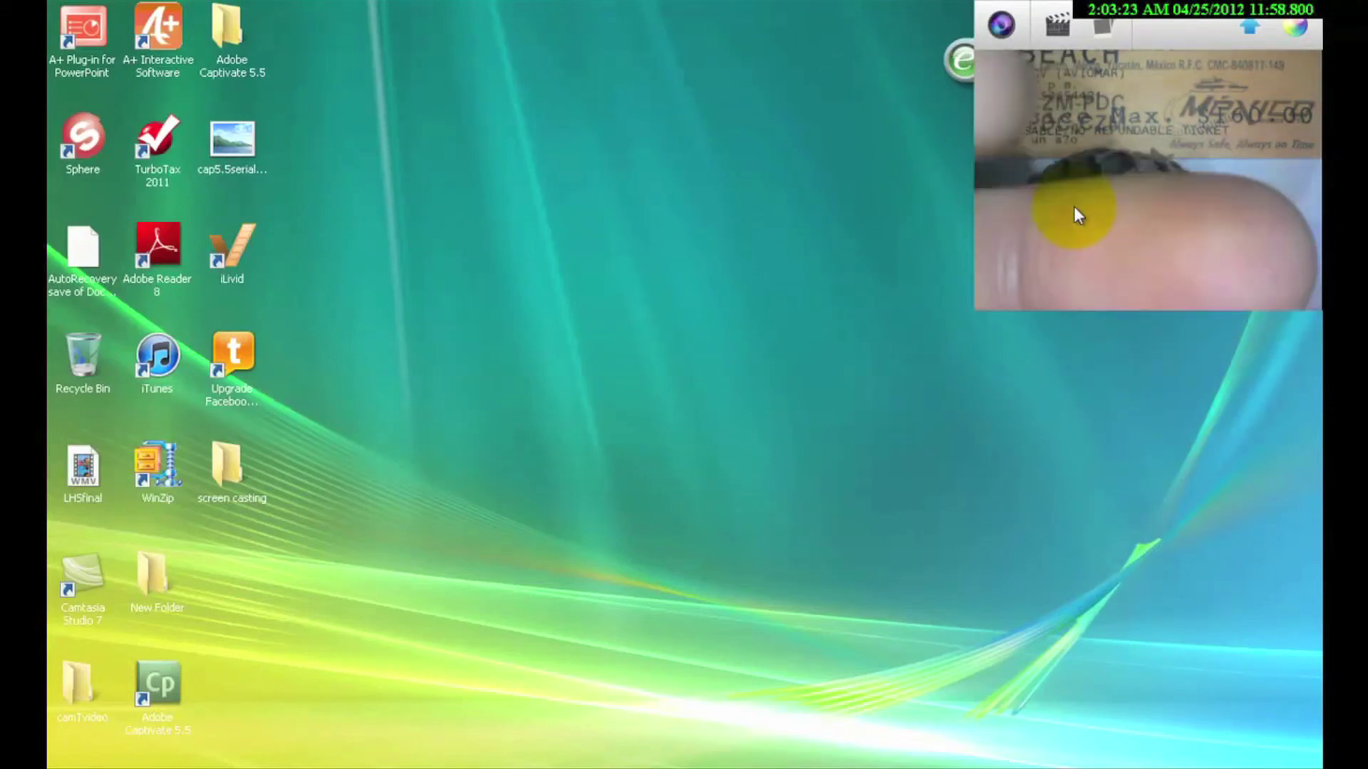
pyautogui.click(835, 361)
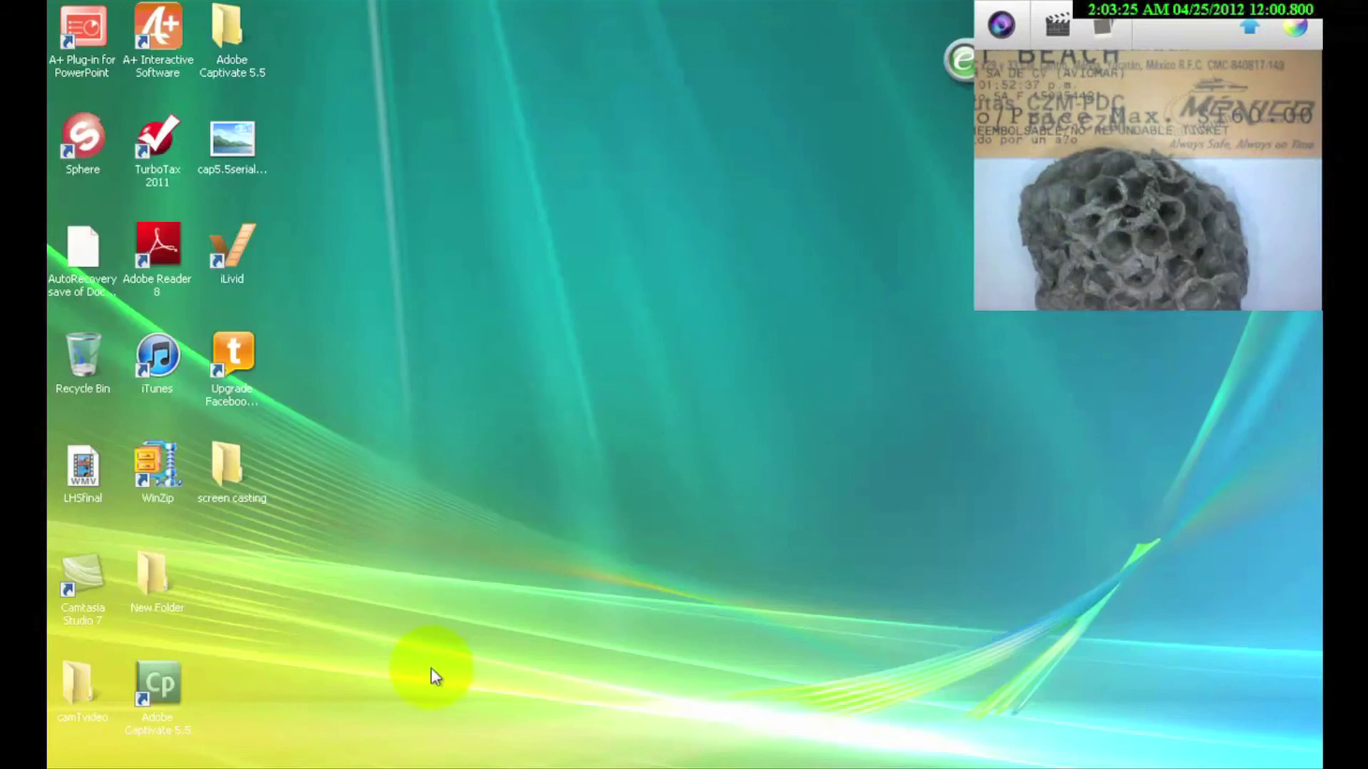
pyautogui.click(301, 415)
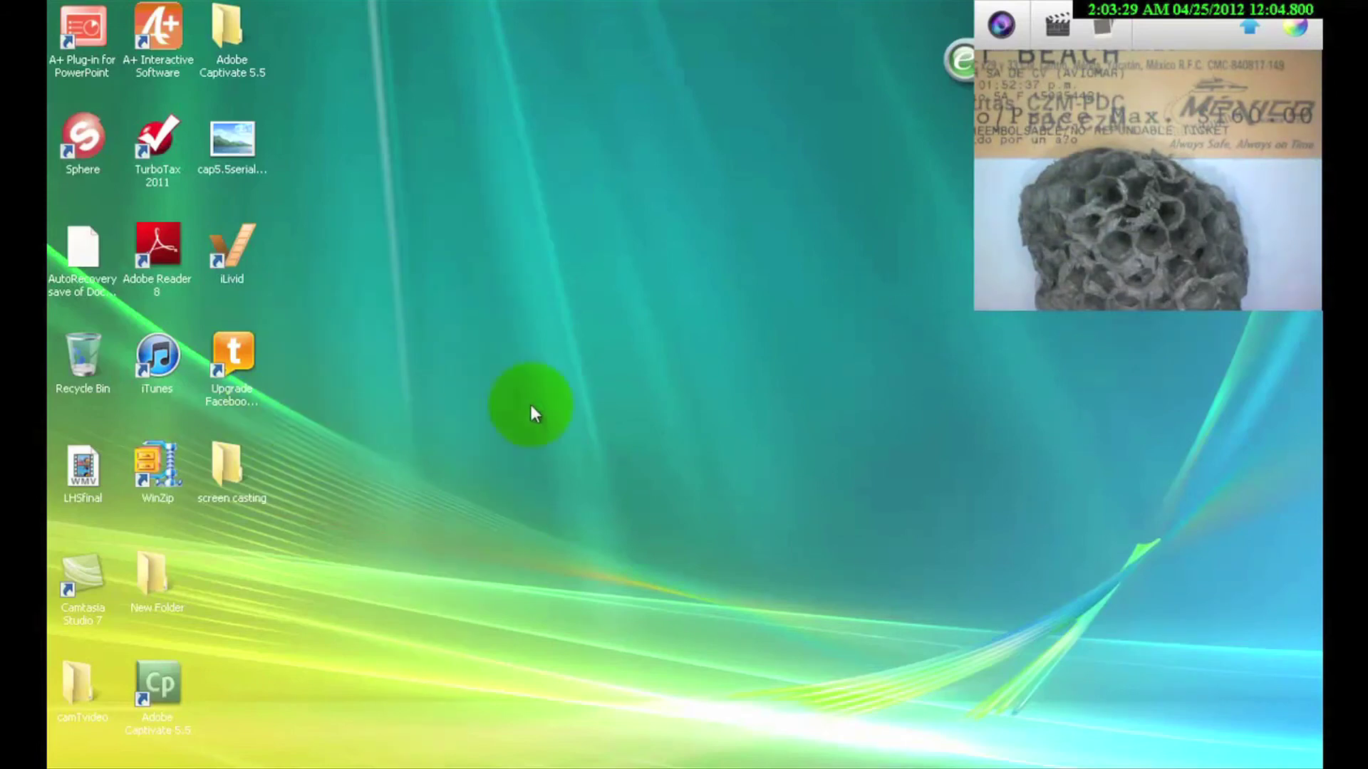
# - Zoom the live image in and back out with the widget's DocCam controls, and return to the widget's main tools
pyautogui.click(995, 32)
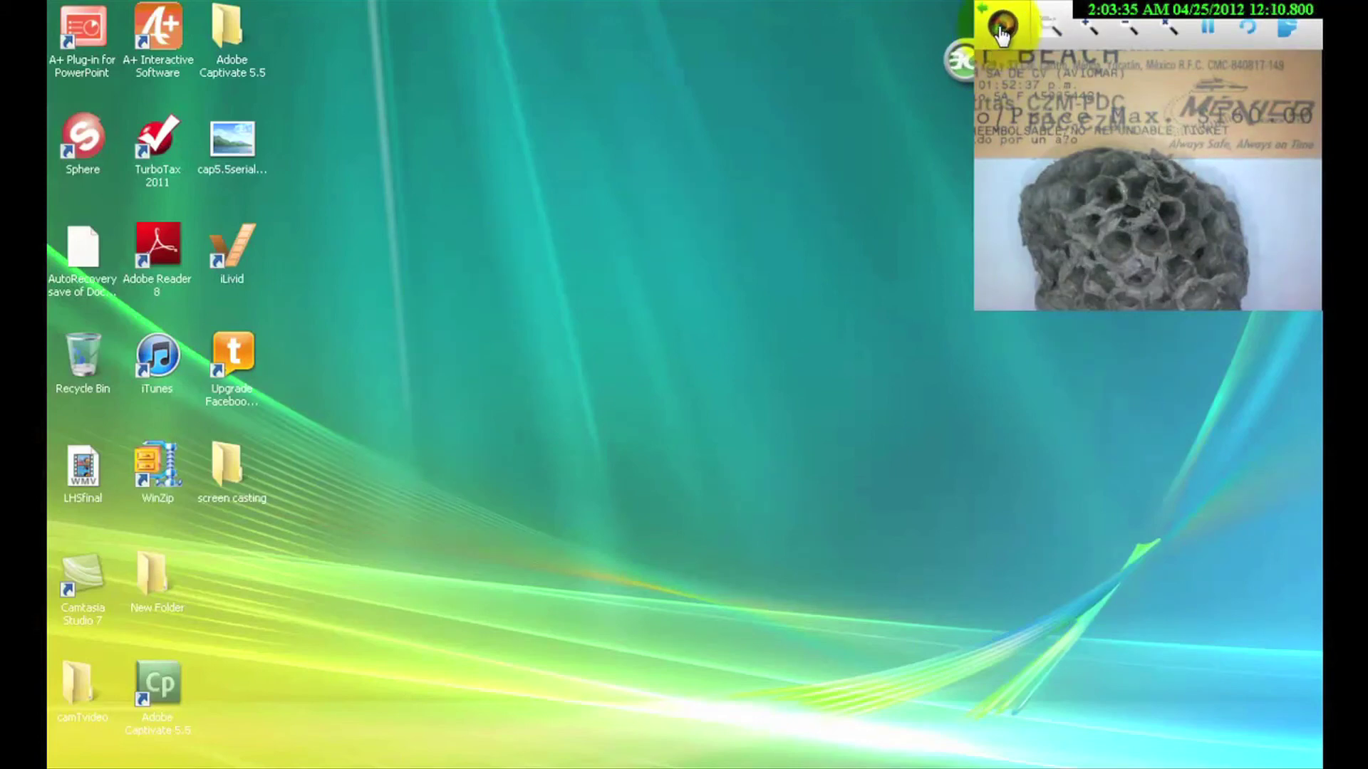
pyautogui.click(1002, 32)
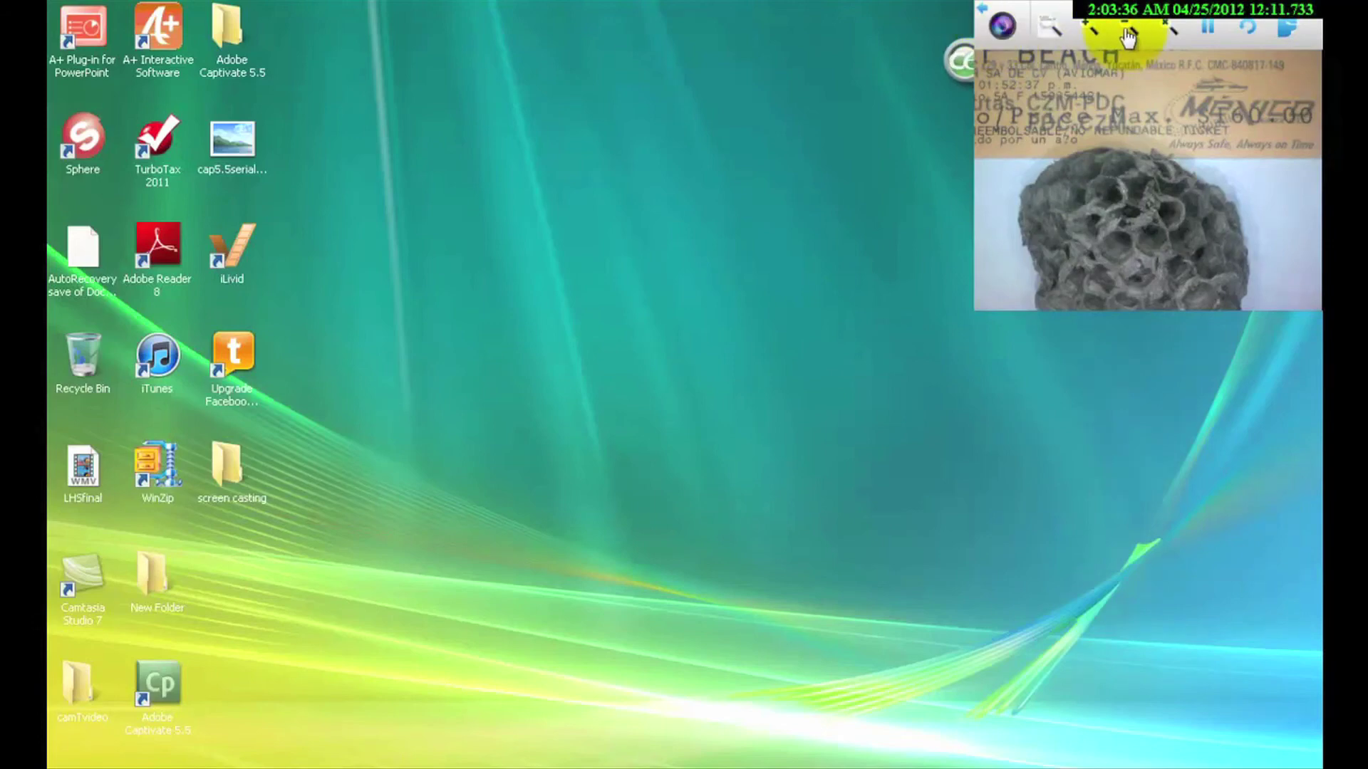
pyautogui.click(1088, 32)
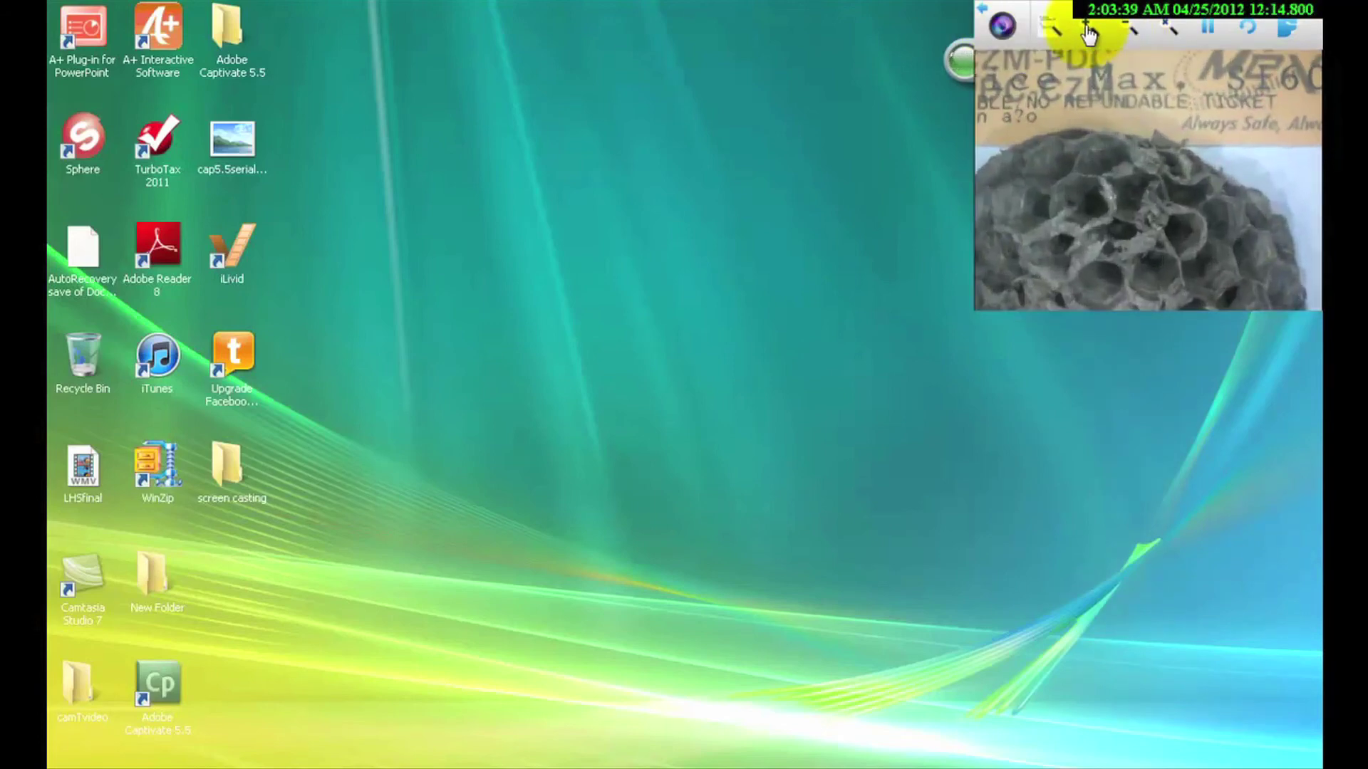
pyautogui.click(1131, 34)
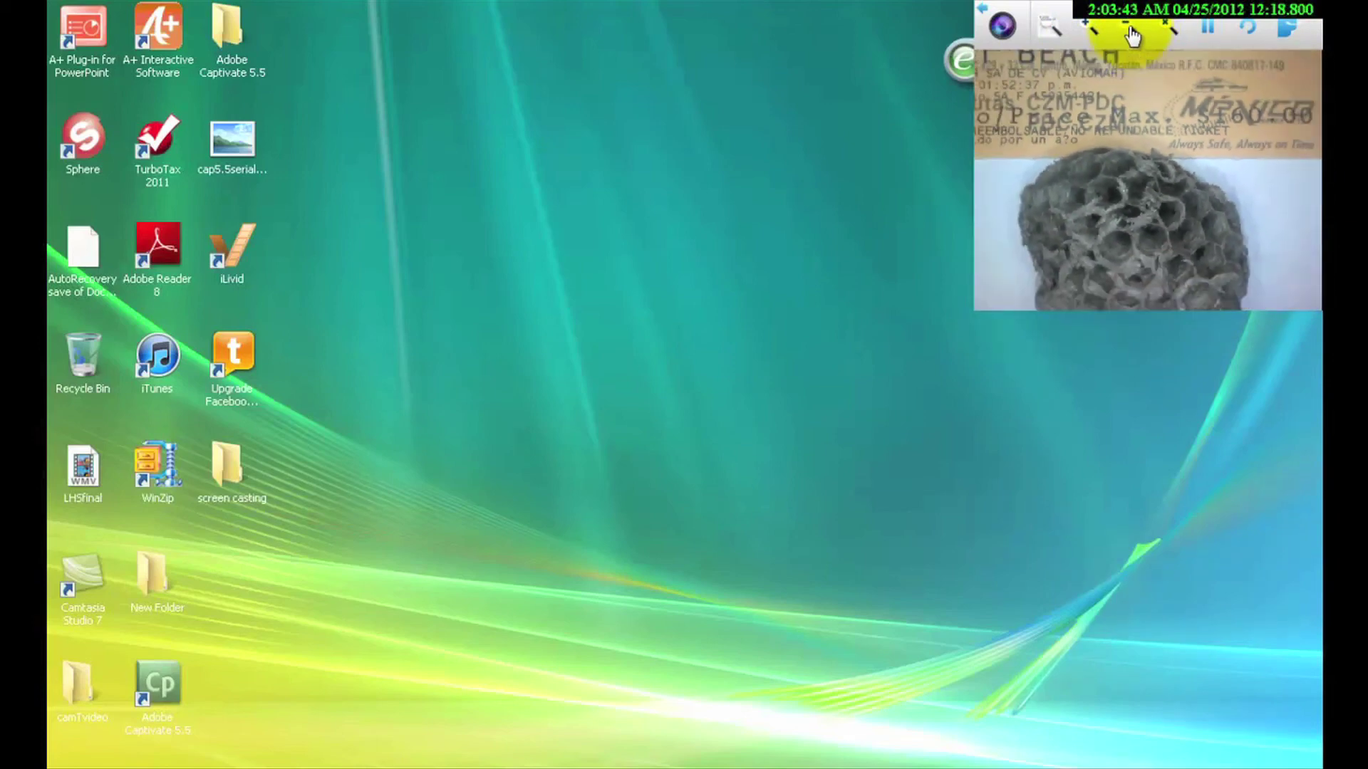
pyautogui.click(983, 8)
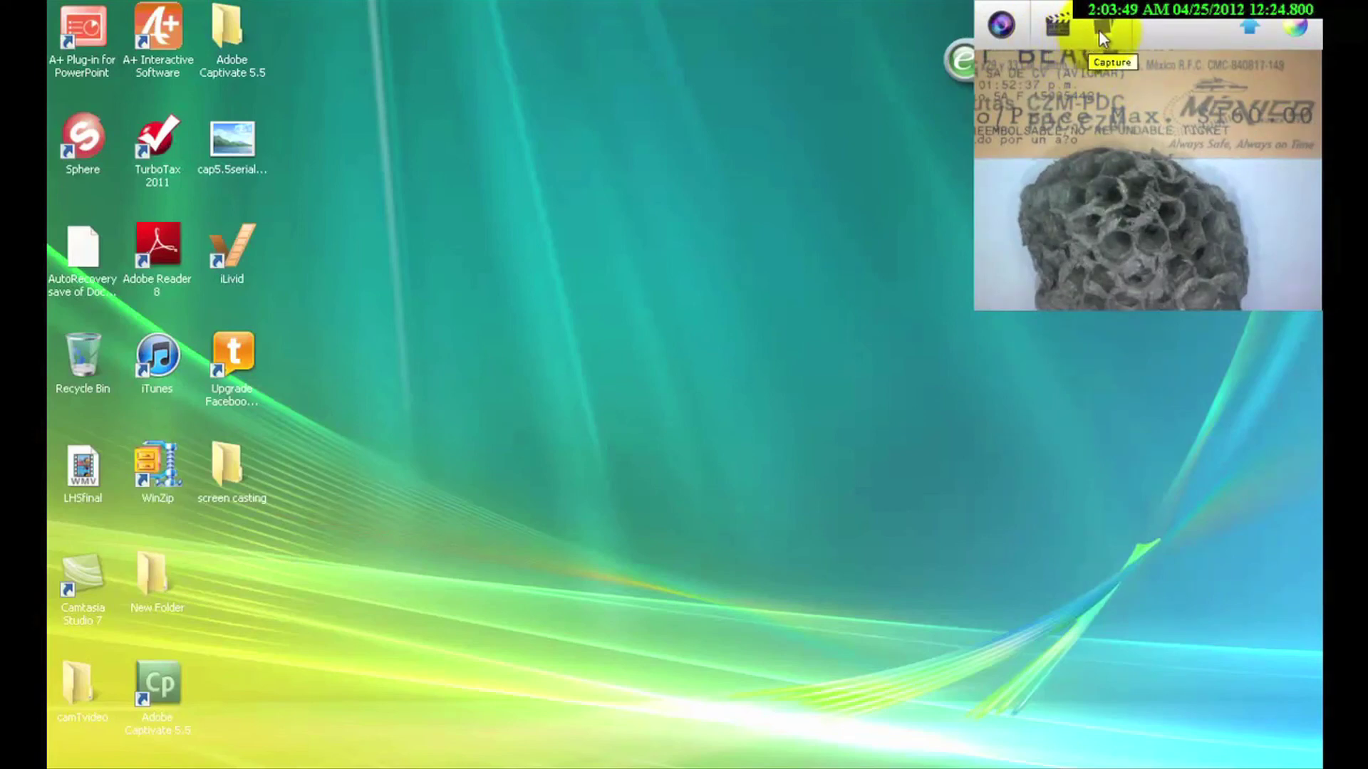
# - Collapse the widget's live camera preview to only its toolbar and expand it again
pyautogui.click(1250, 32)
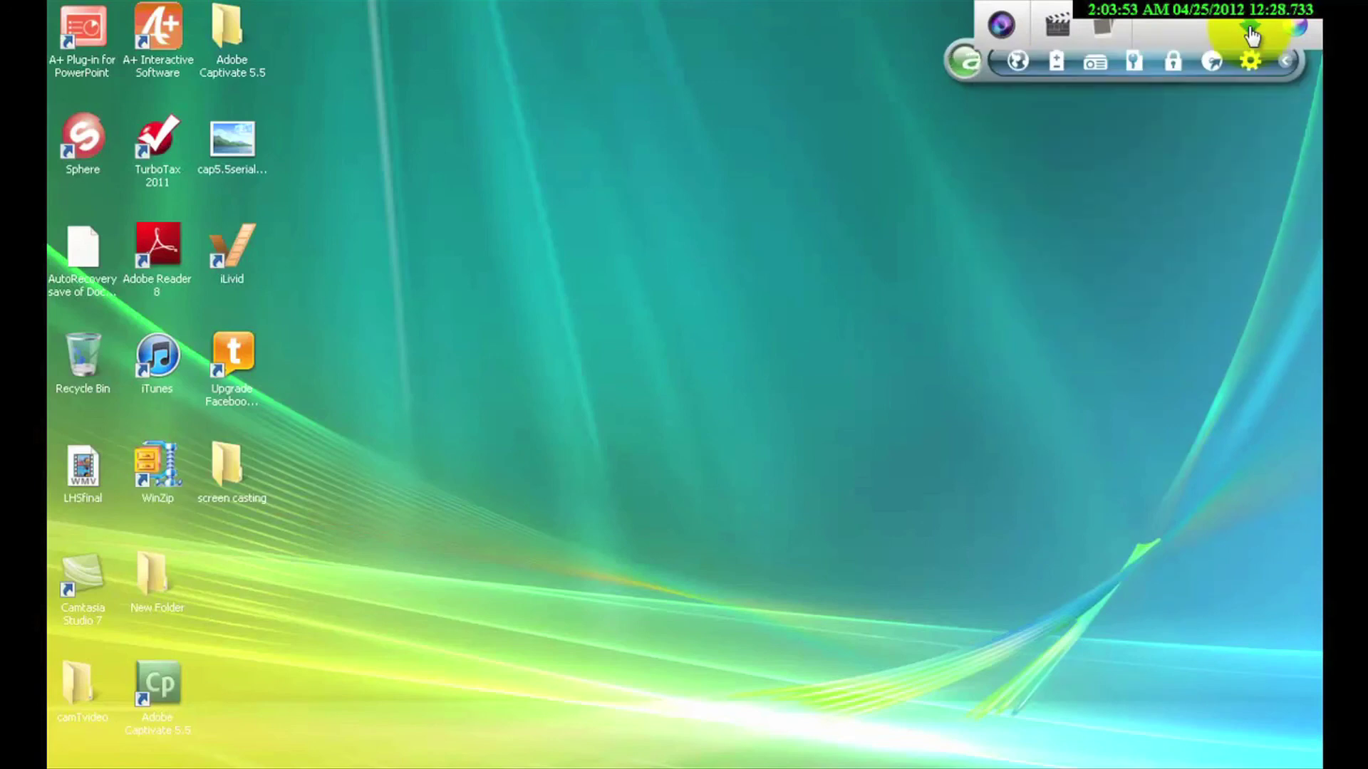
pyautogui.click(1252, 33)
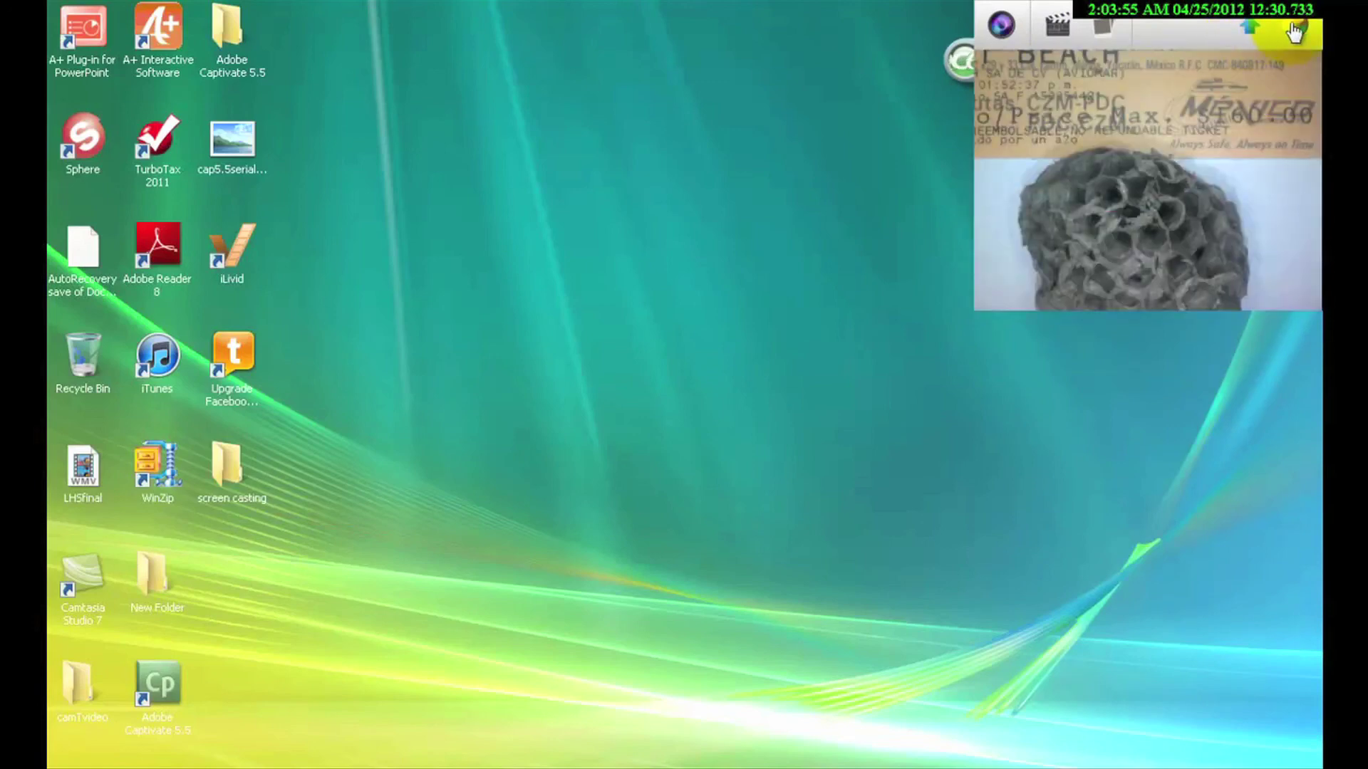